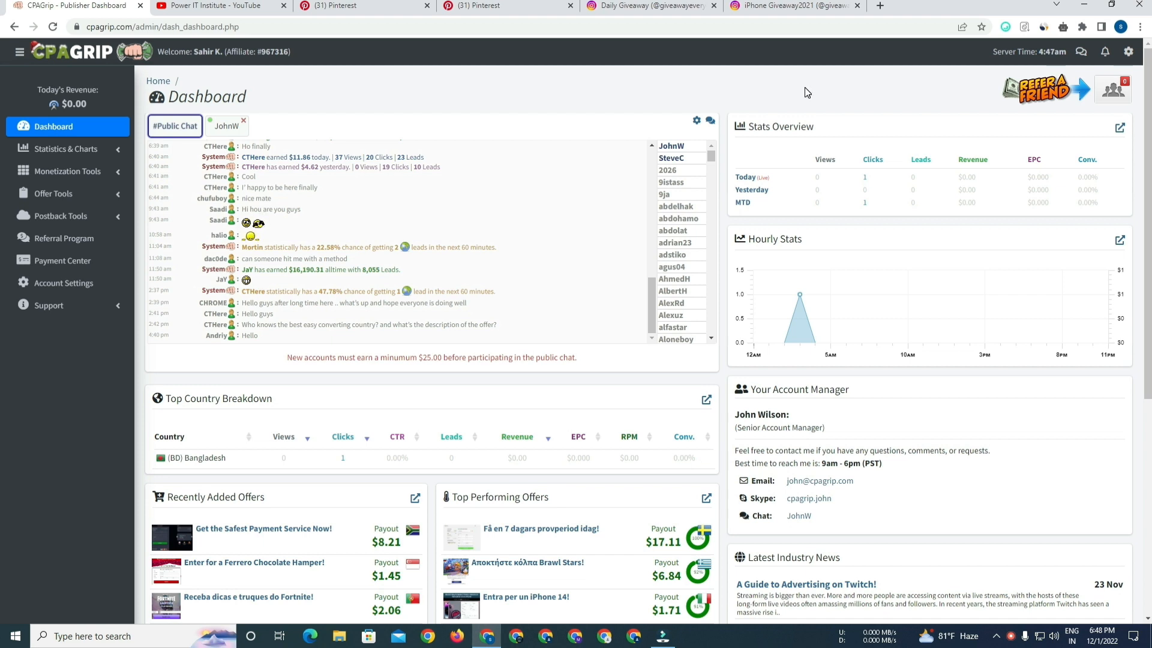
# Open the Similarweb extension and review cpagrip.com's traffic statistics and top countries, then close it.
pyautogui.click(1044, 27)
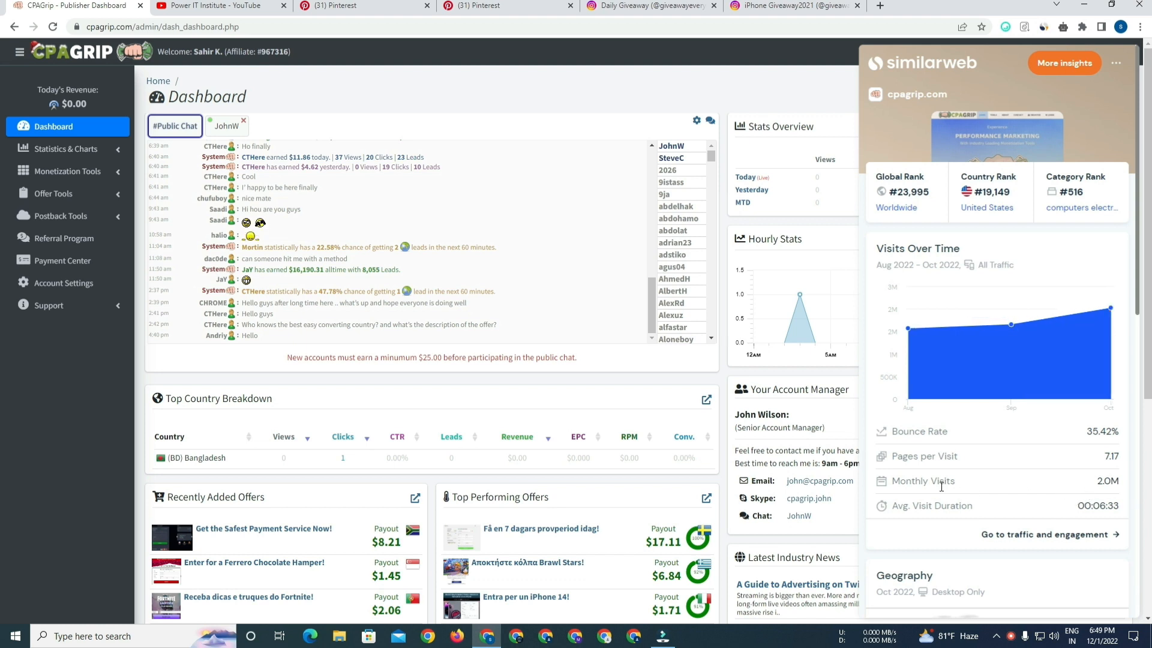
pyautogui.doubleClick(1107, 482)
pyautogui.scroll(-3, 1139, 292)
pyautogui.scroll(-2, 1137, 292)
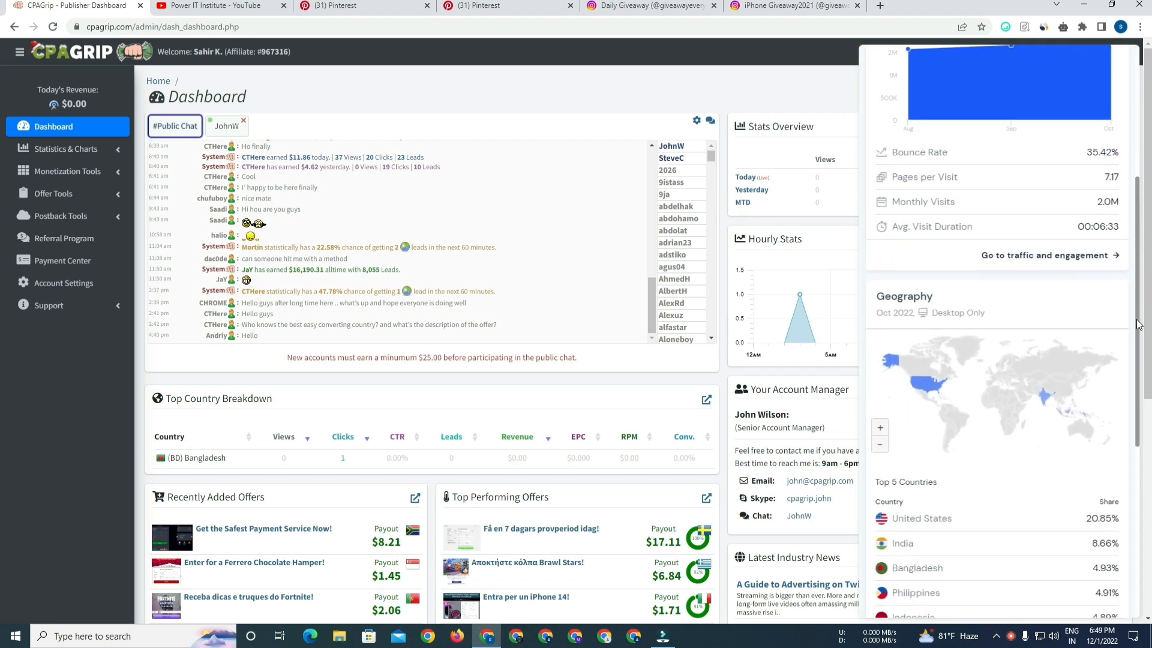
pyautogui.moveTo(940, 325)
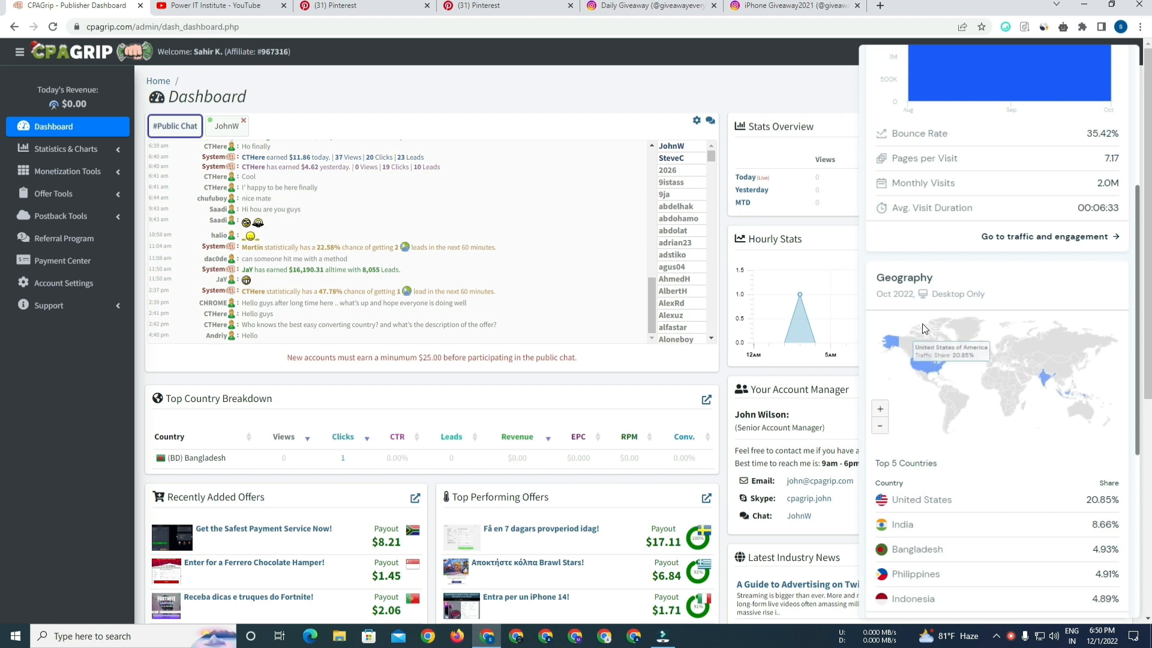
pyautogui.moveTo(939, 373)
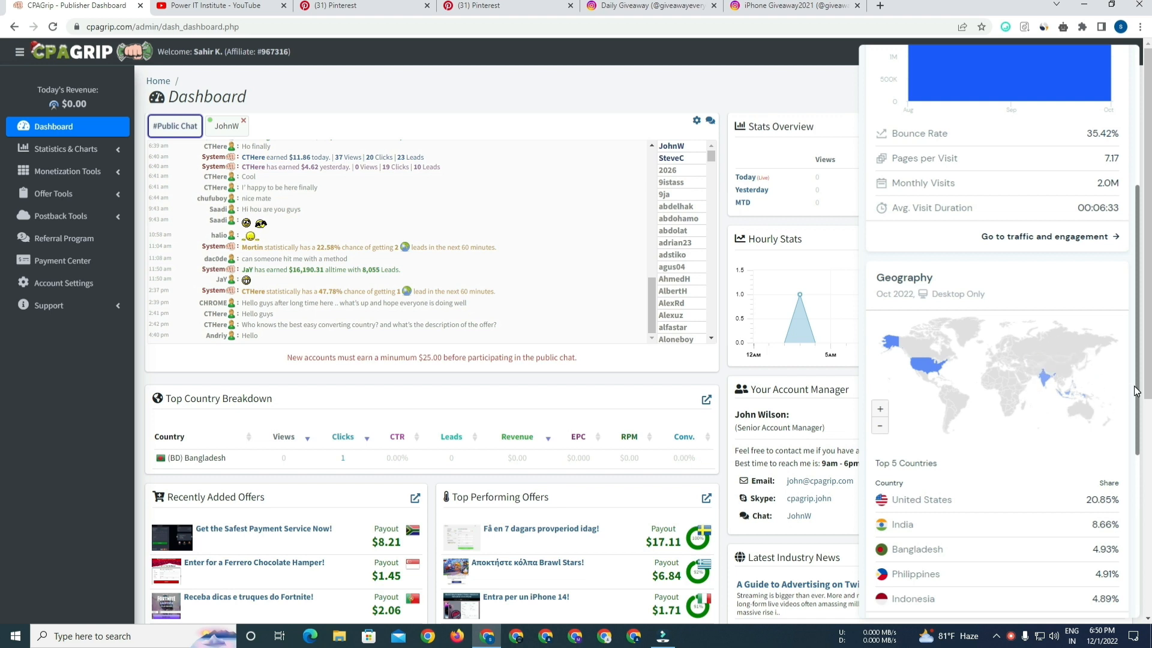
pyautogui.scroll(-2, 981, 432)
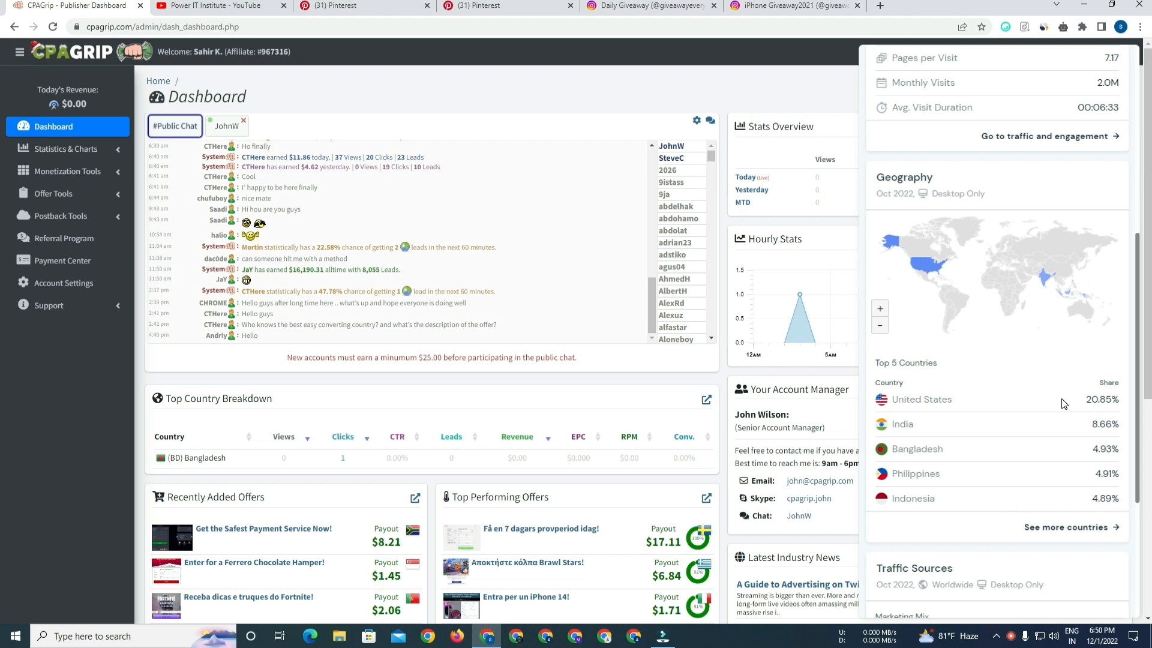
pyautogui.moveTo(1086, 399); pyautogui.dragTo(1117, 400)
pyautogui.click(769, 80)
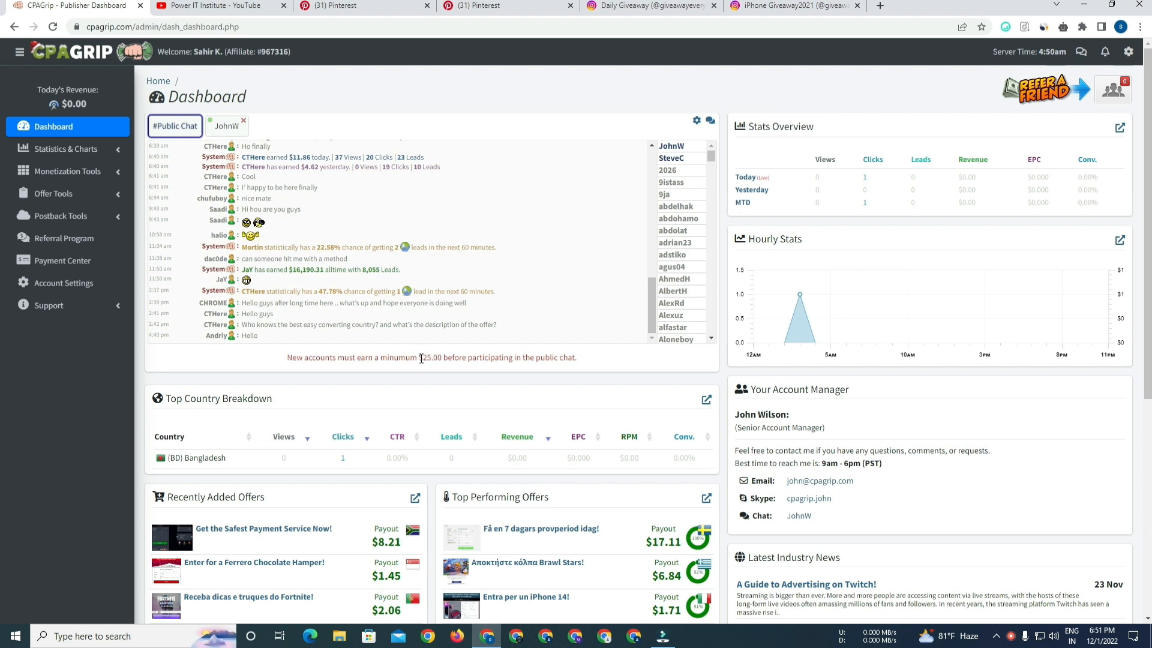
pyautogui.moveTo(421, 358); pyautogui.dragTo(496, 357)
pyautogui.moveTo(574, 362); pyautogui.dragTo(538, 358)
pyautogui.click(582, 357)
pyautogui.moveTo(418, 356); pyautogui.dragTo(562, 358)
pyautogui.click(591, 360)
pyautogui.hotkey('ctrl', 'Tab')
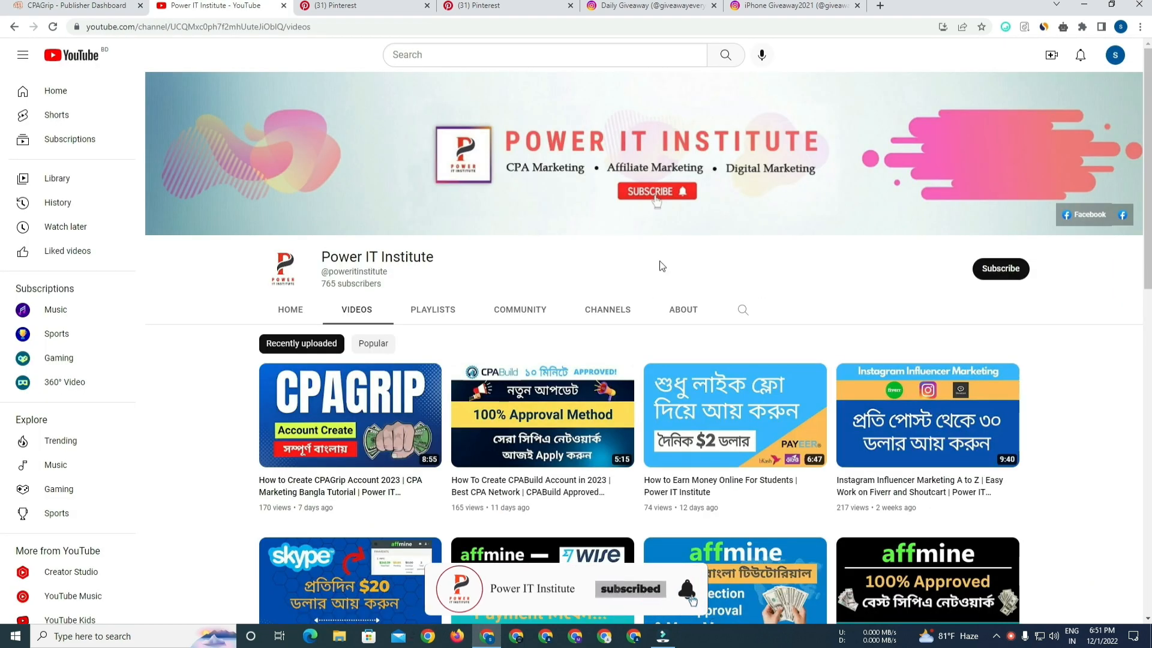
pyautogui.click(118, 5)
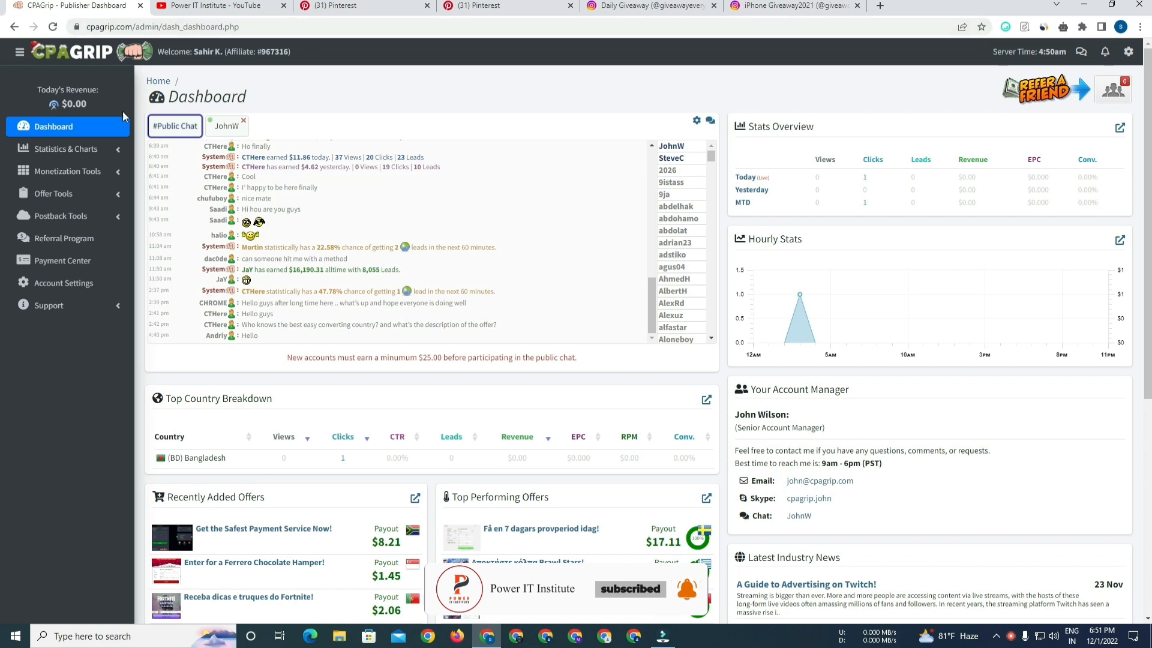
# Open the My Offers page under Offer Tools.
pyautogui.click(90, 198)
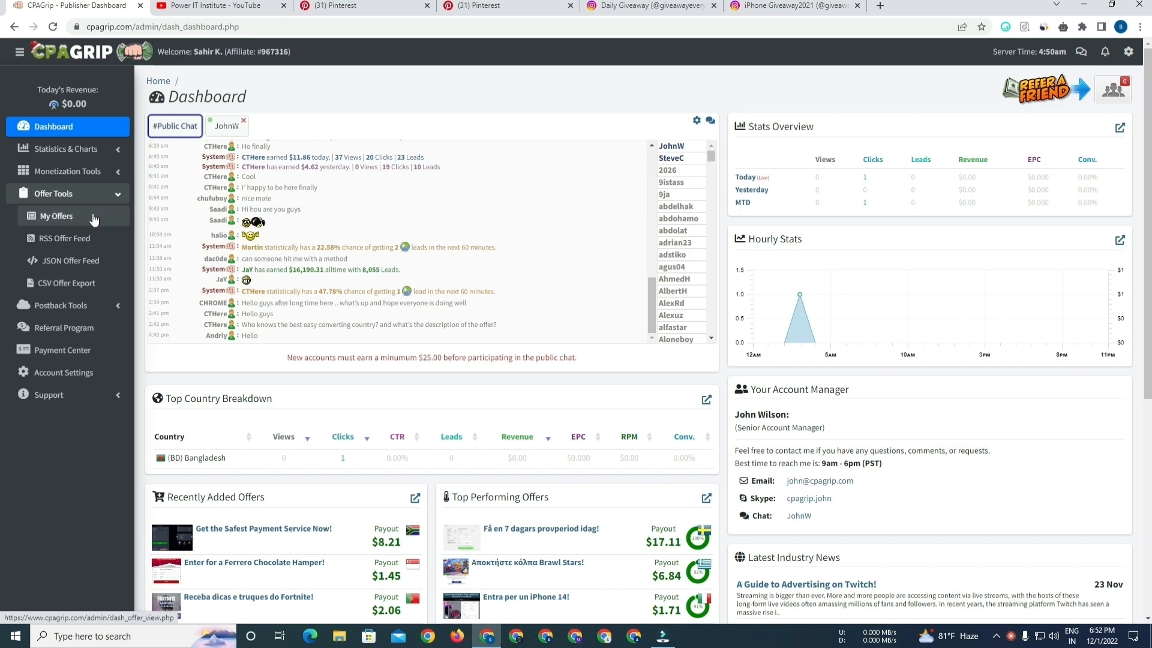
pyautogui.click(93, 217)
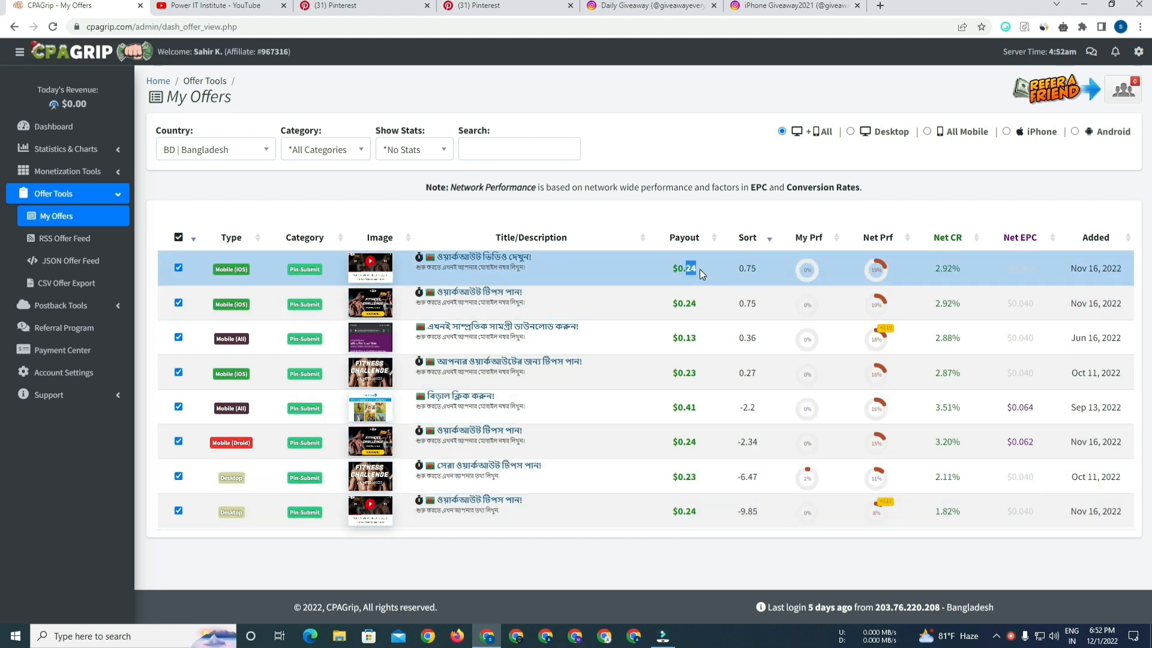
# Set the offers country filter to All Countries.
pyautogui.moveTo(689, 338); pyautogui.dragTo(702, 340)
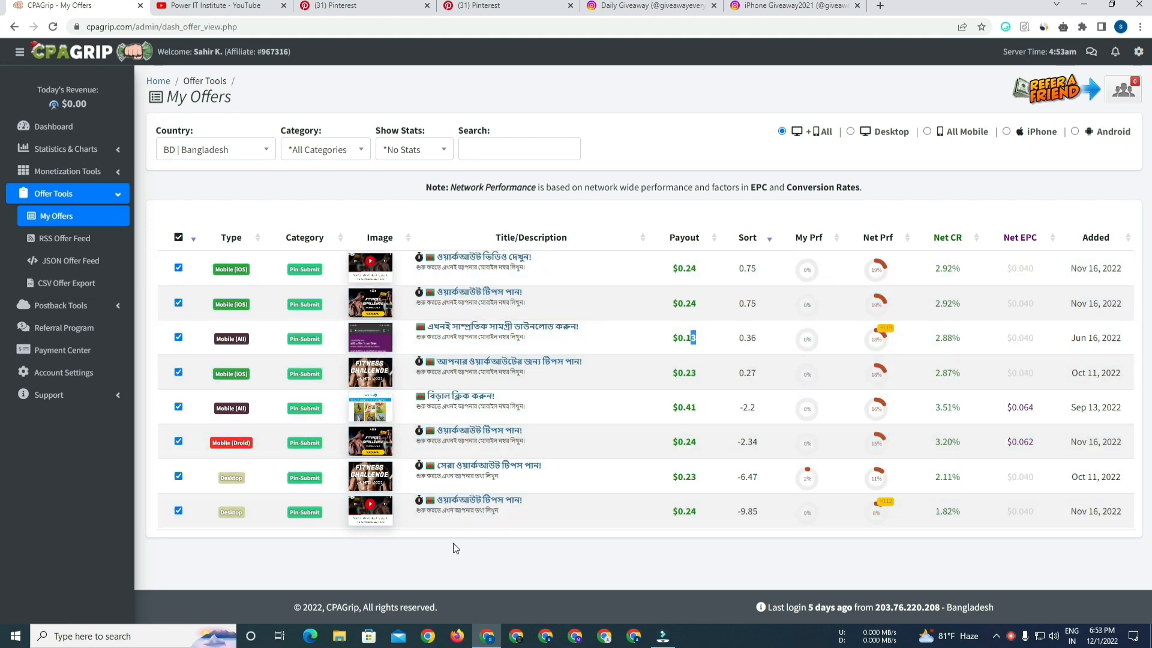
pyautogui.click(258, 157)
pyautogui.moveTo(272, 228); pyautogui.dragTo(270, 200)
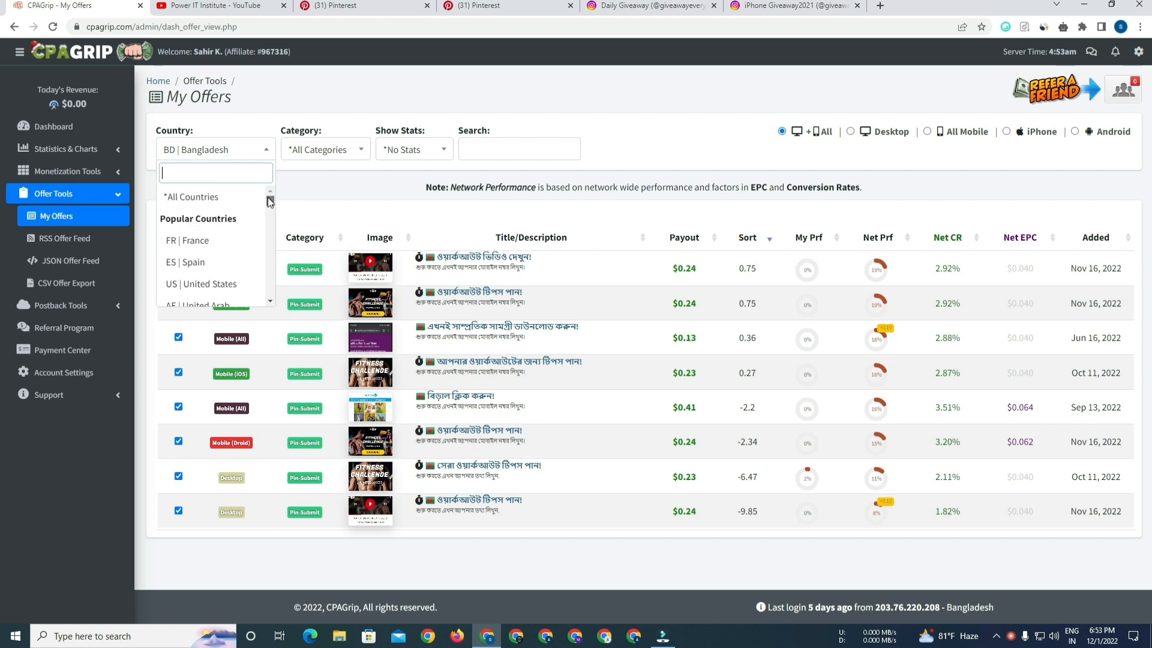
pyautogui.click(226, 198)
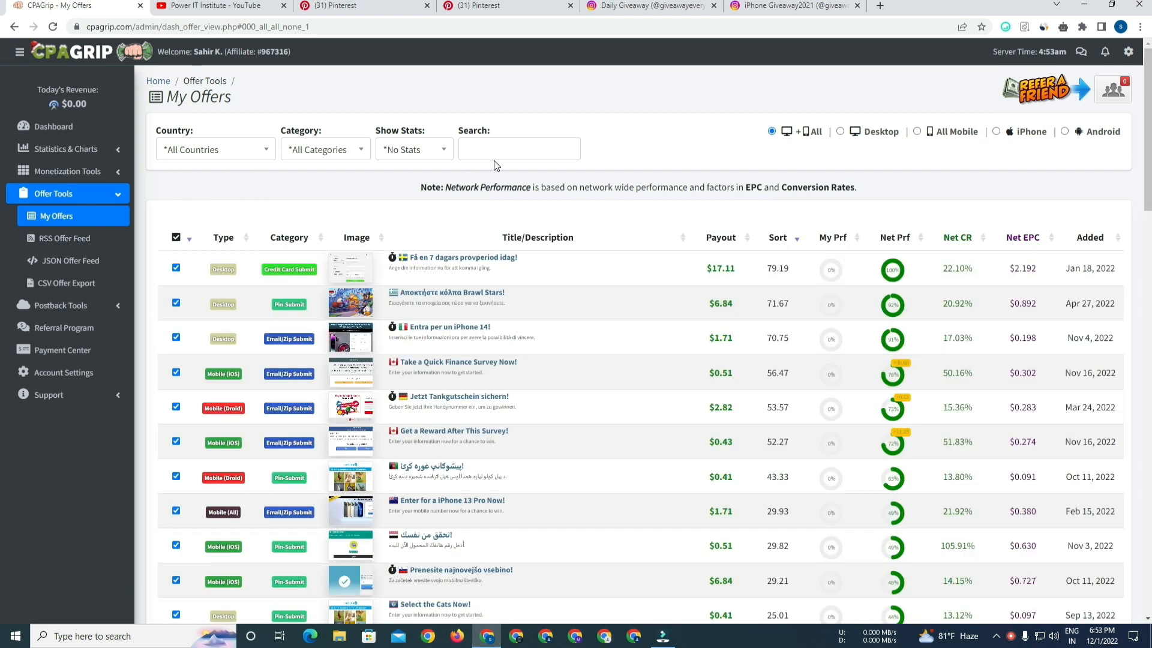
# Browse through the list of offers available for all countries, comparing payouts and conversion rates.
pyautogui.scroll(-2, 3, 165)
pyautogui.scroll(-1, 3, 165)
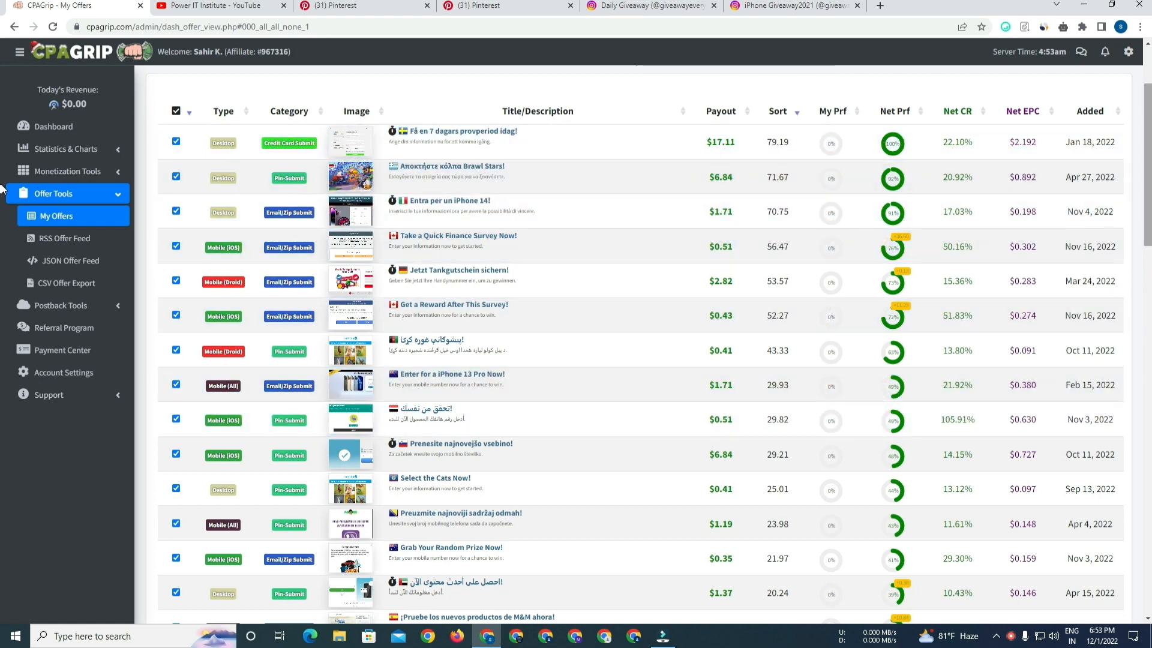
pyautogui.scroll(-7, 3, 264)
pyautogui.scroll(-9, 3, 264)
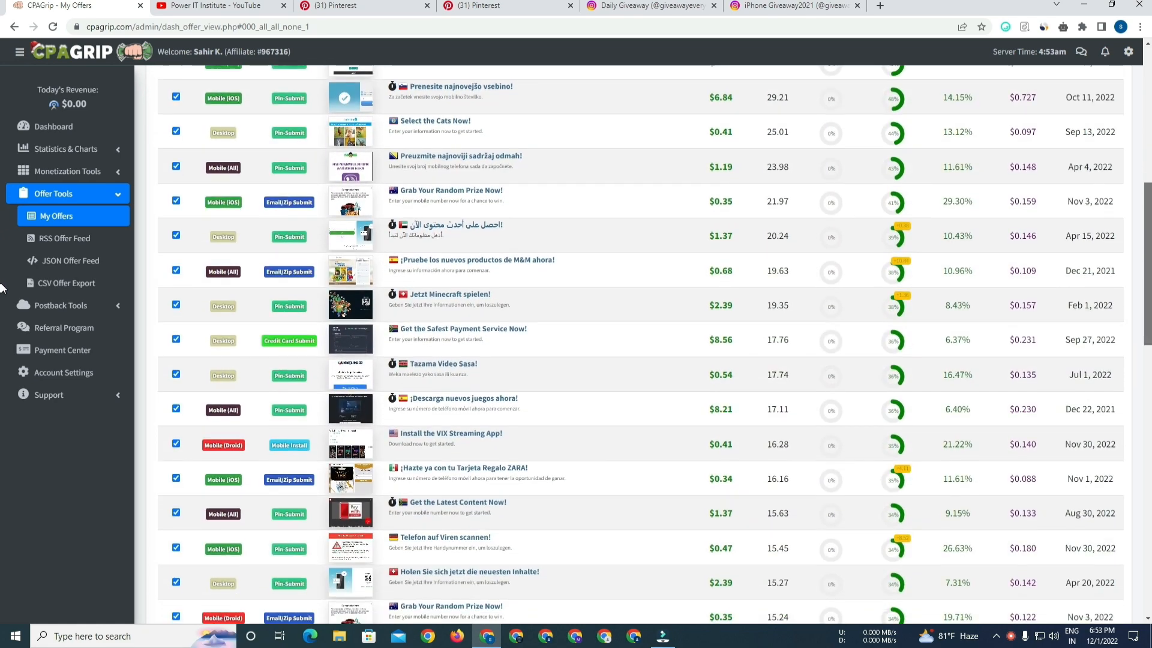
pyautogui.scroll(-9, 3, 364)
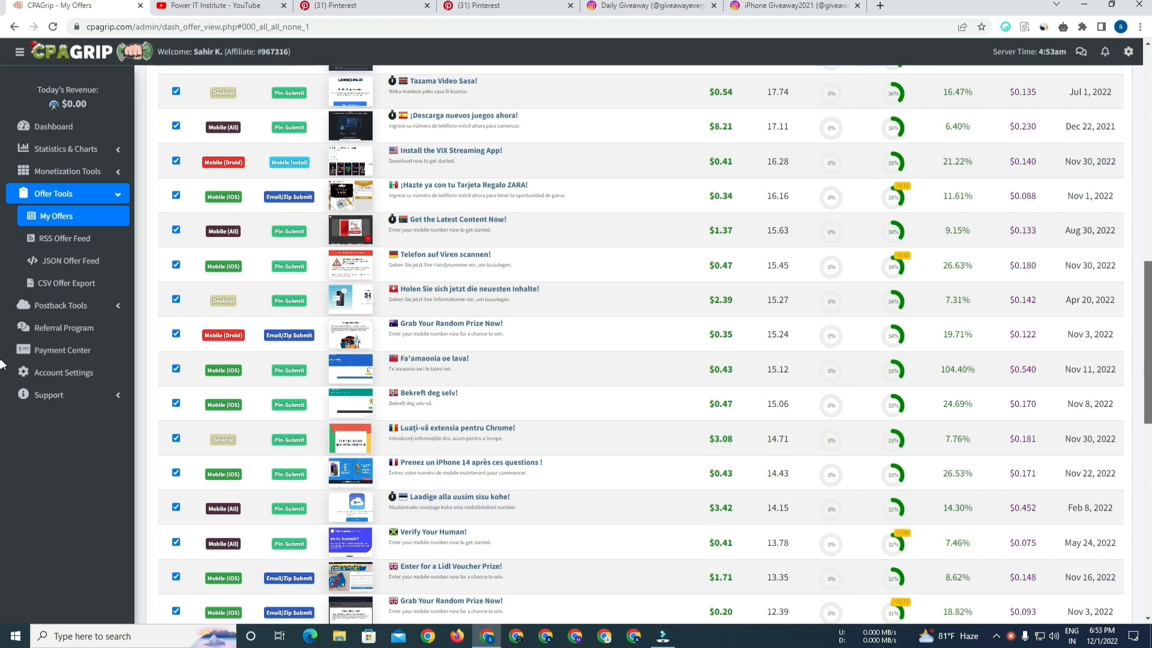
pyautogui.scroll(-7, 2, 439)
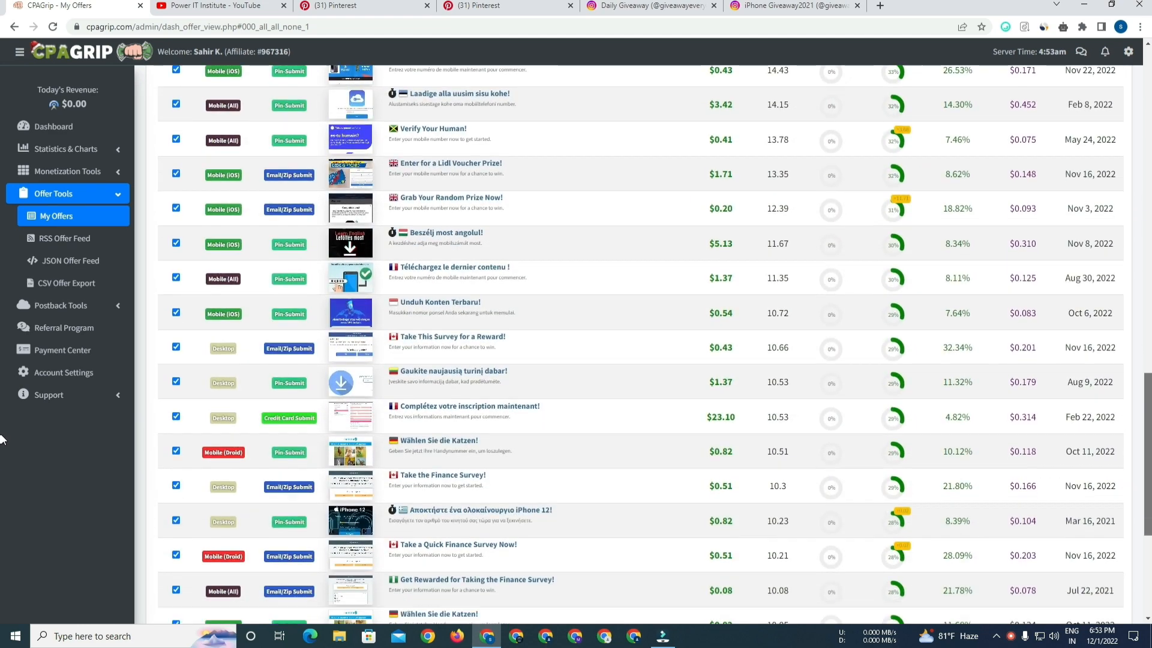
pyautogui.scroll(-2, 2, 501)
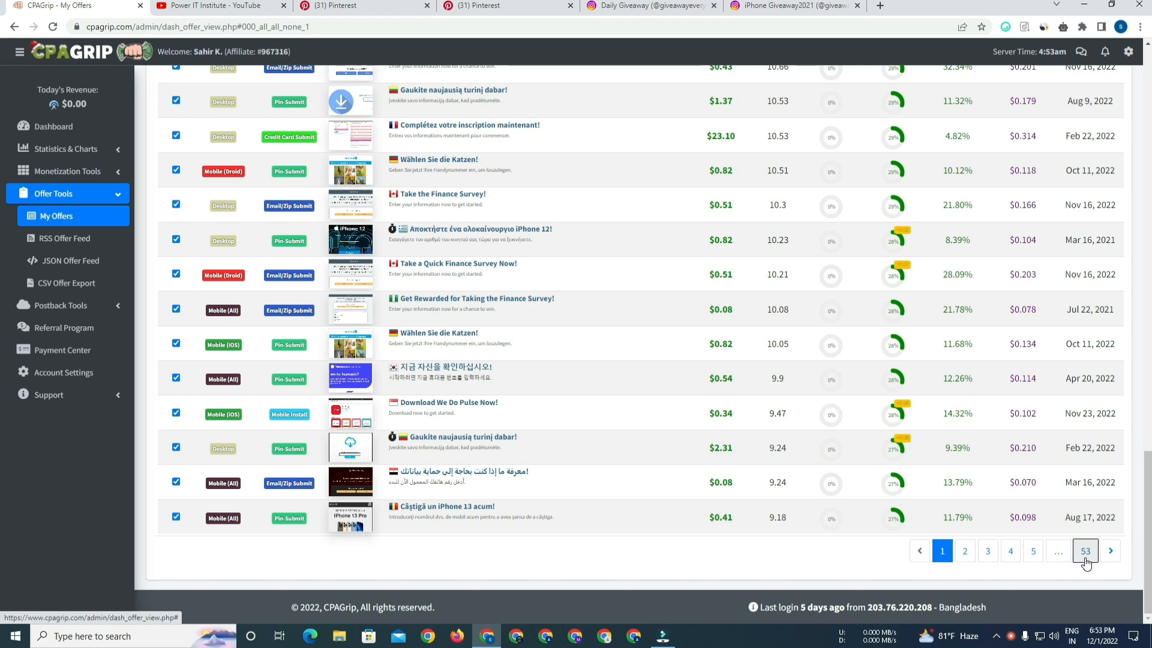
pyautogui.scroll(10, 1, 390)
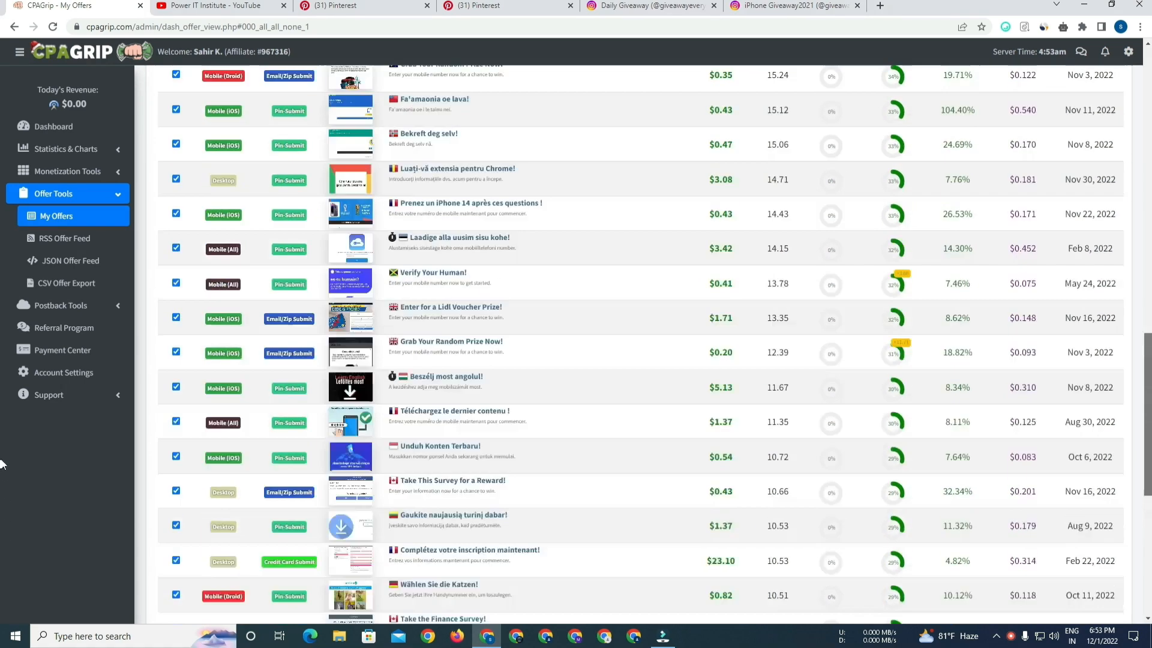
pyautogui.scroll(10, 1, 390)
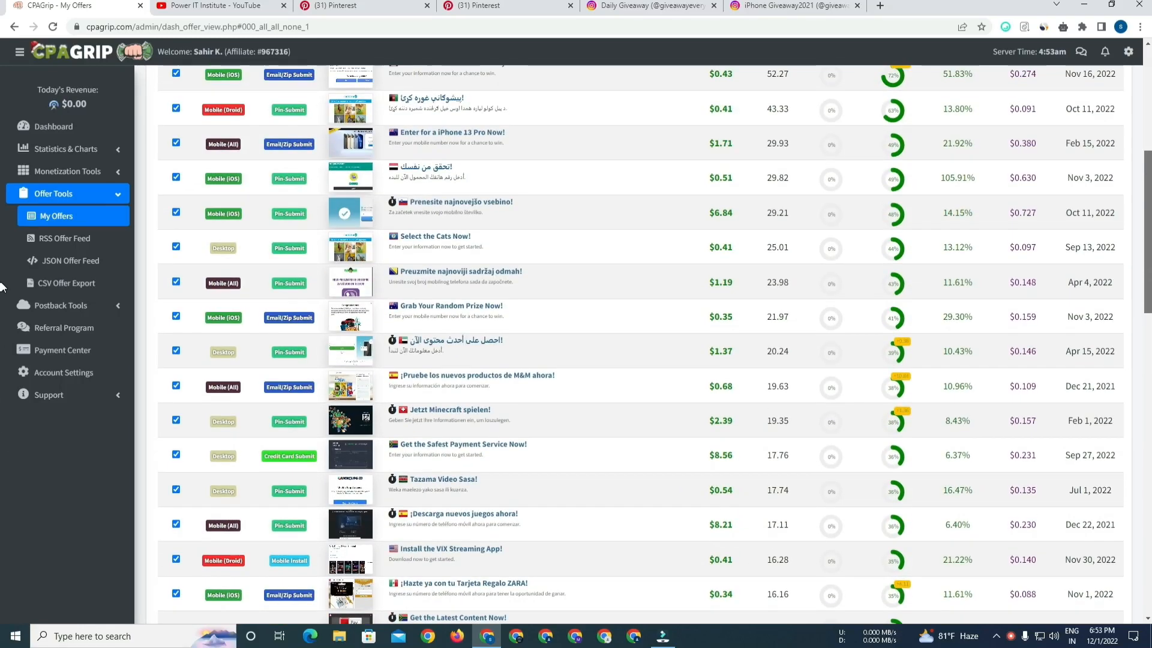
pyautogui.scroll(5, 1, 247)
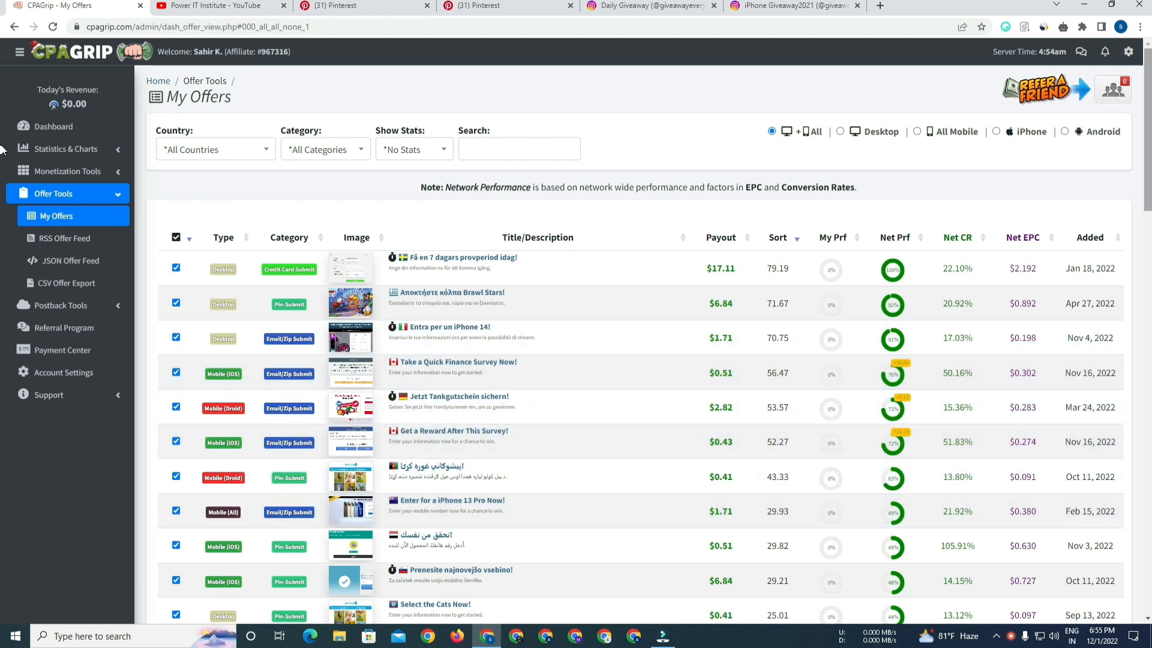
pyautogui.scroll(-4, 353, 271)
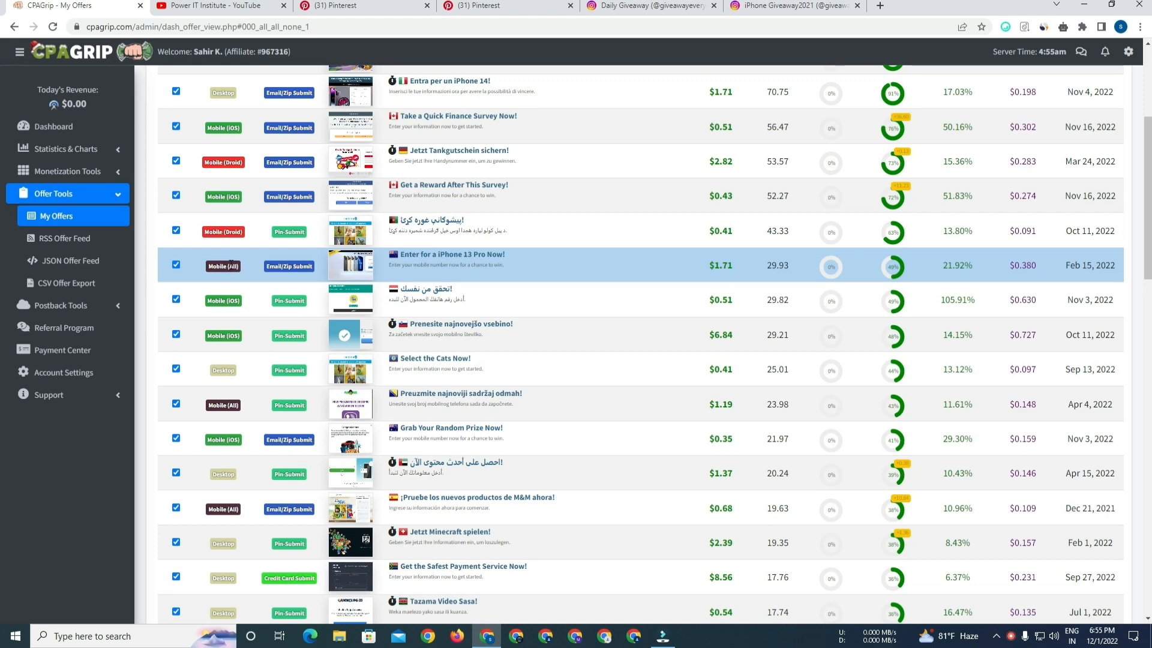
pyautogui.scroll(4, 474, 269)
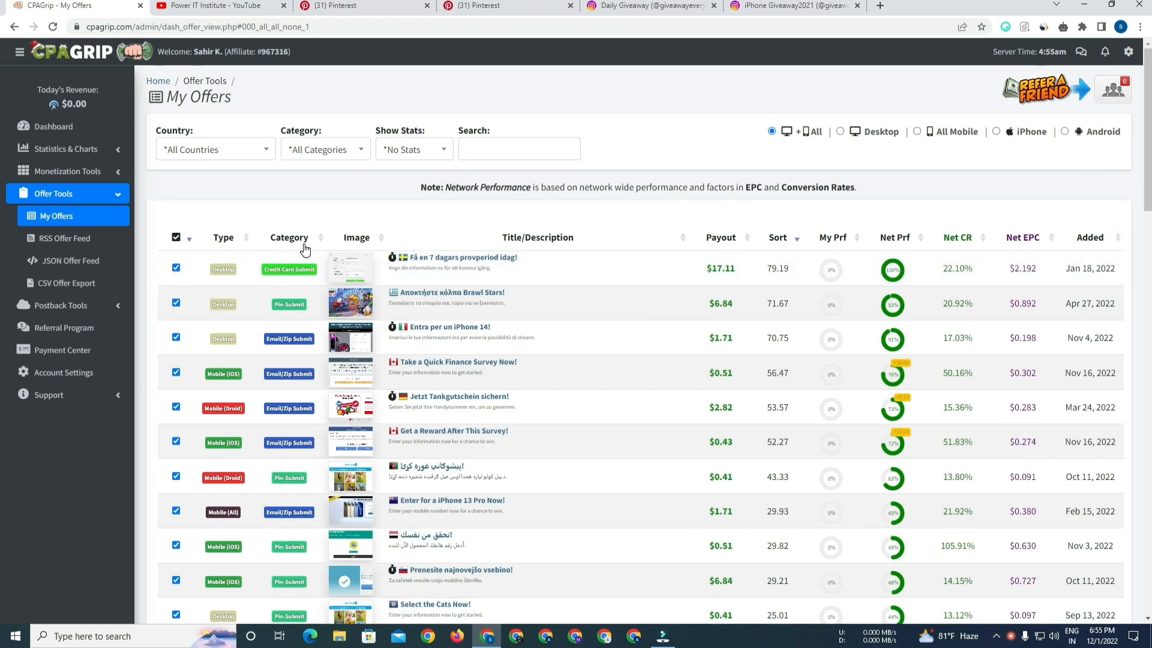
pyautogui.scroll(-1, 303, 250)
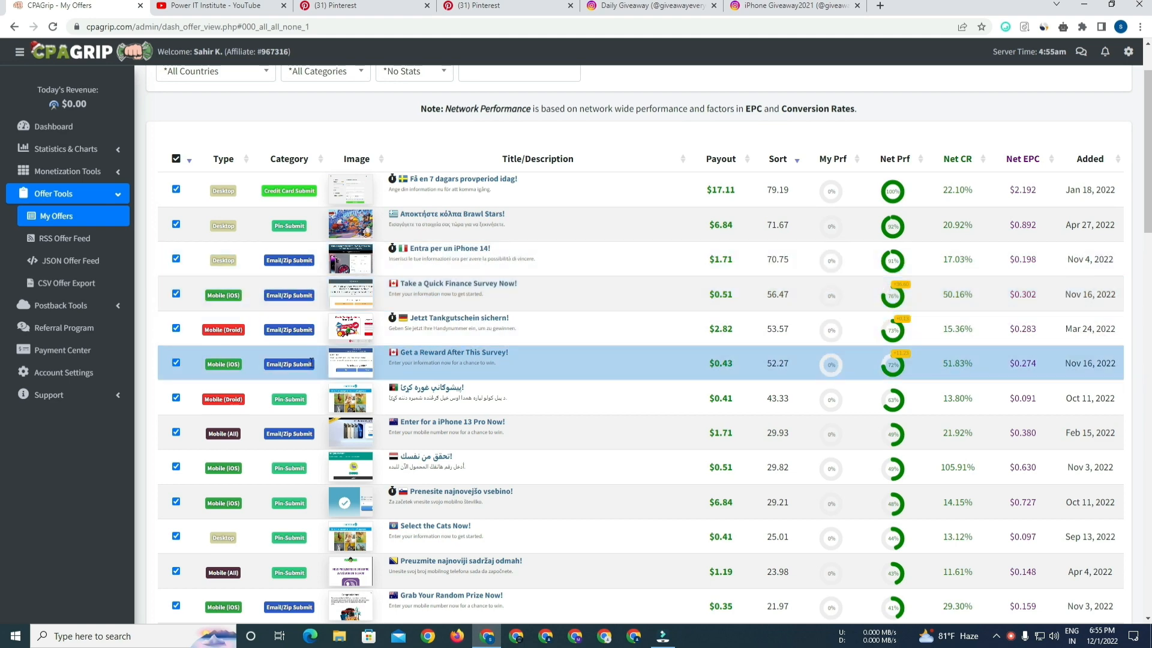
pyautogui.scroll(-5, 1027, 297)
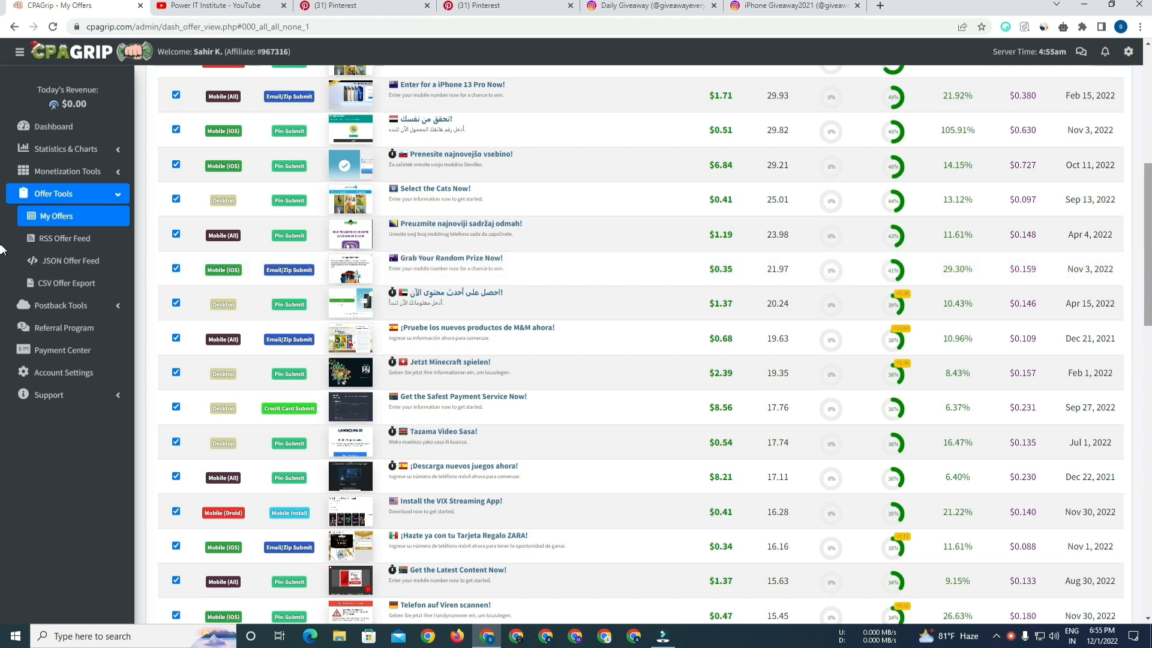
pyautogui.scroll(-3, 282, 271)
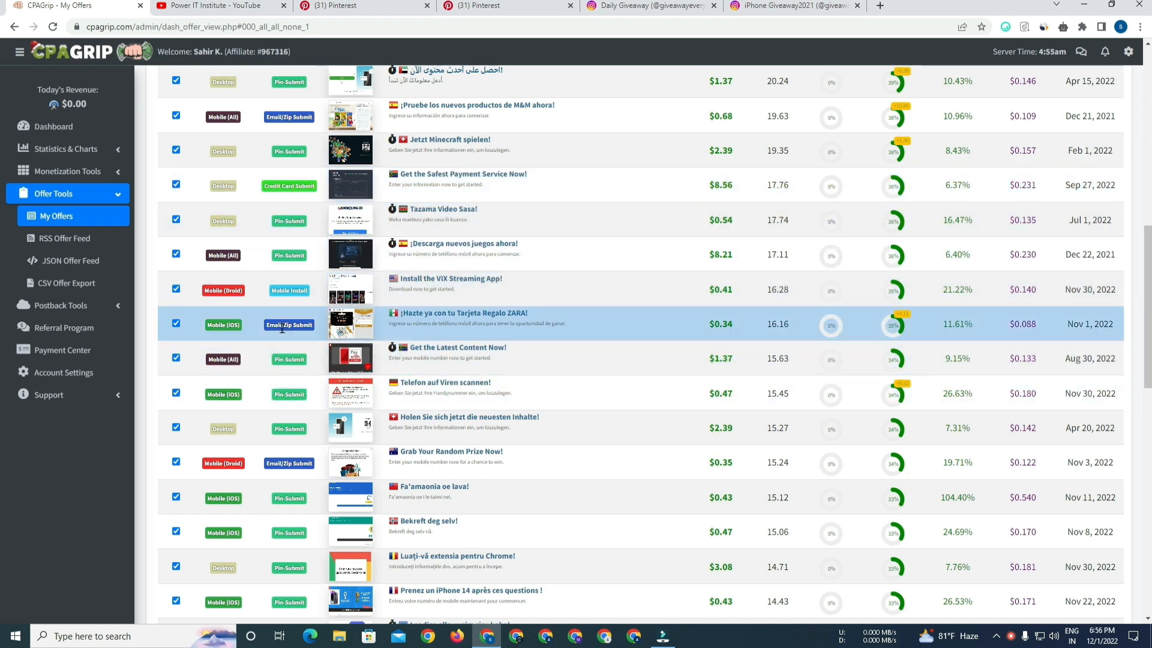
pyautogui.scroll(-1, 3, 300)
pyautogui.moveTo(1149, 296)
pyautogui.mouseDown()
pyautogui.moveTo(1149, 531)
pyautogui.moveTo(1146, 137)
pyautogui.moveTo(1146, 152)
pyautogui.mouseUp()
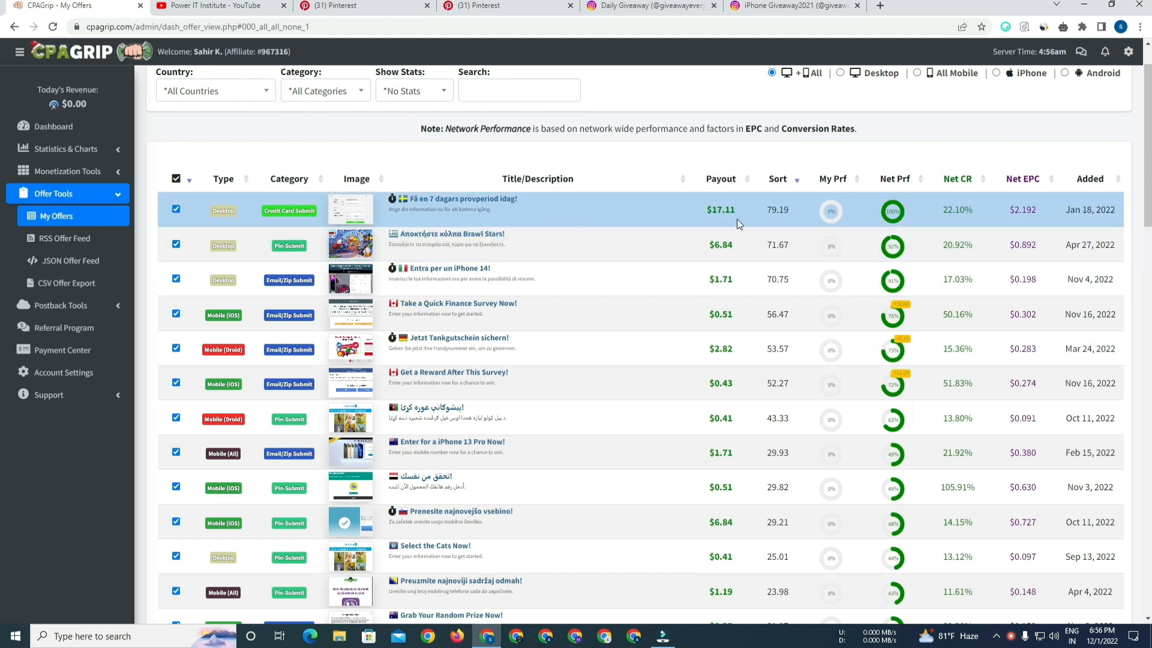
pyautogui.scroll(-20, 759, 211)
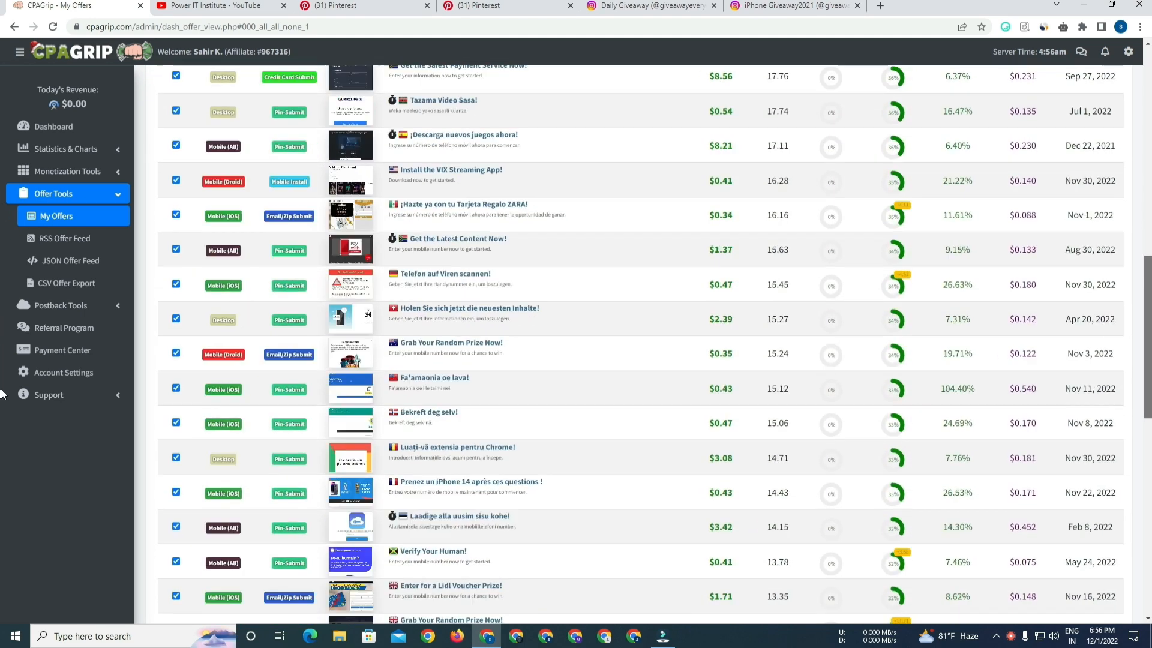
pyautogui.moveTo(1150, 390); pyautogui.dragTo(1150, 200)
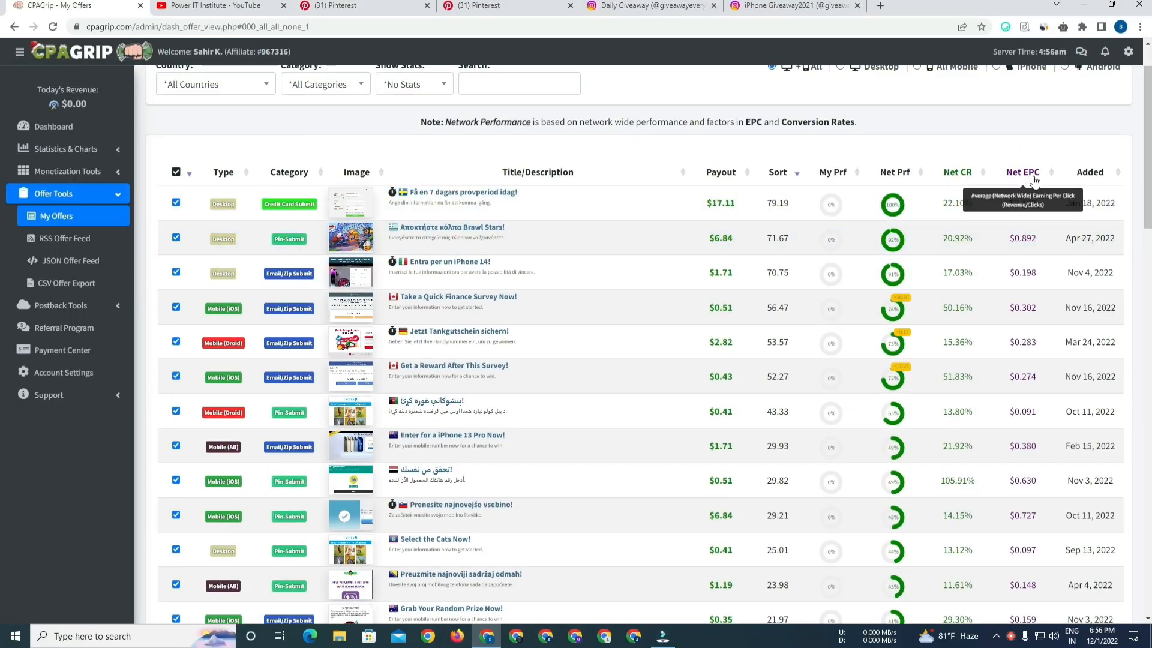
pyautogui.scroll(2, 1024, 180)
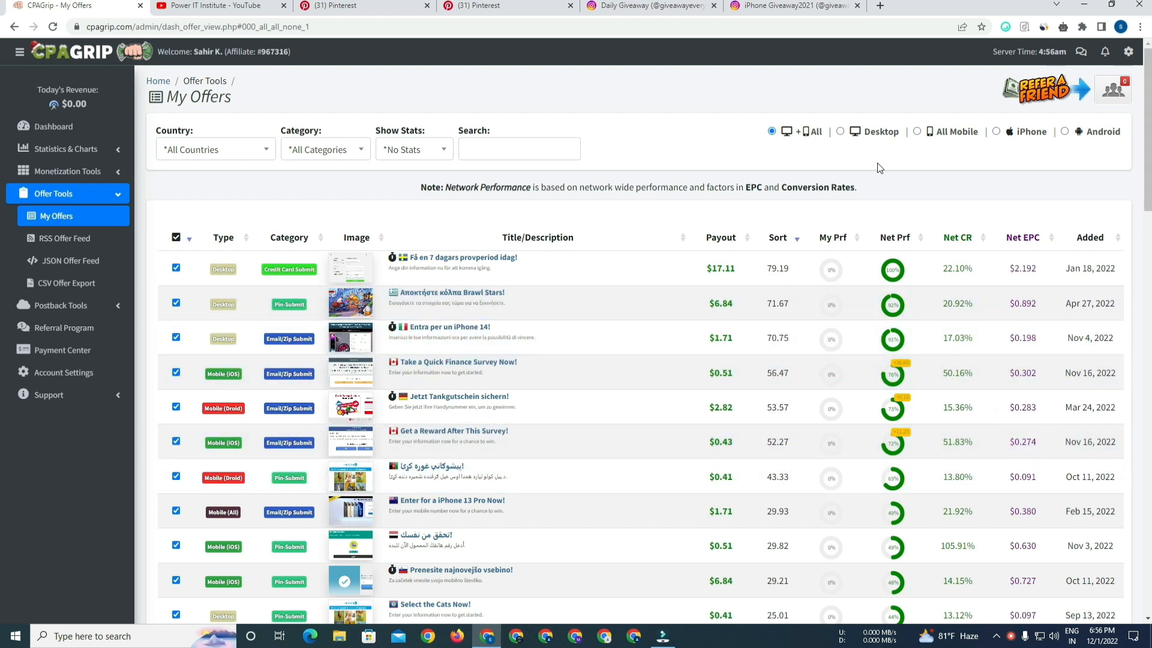
# Search the offers list for paypal.
pyautogui.click(524, 155)
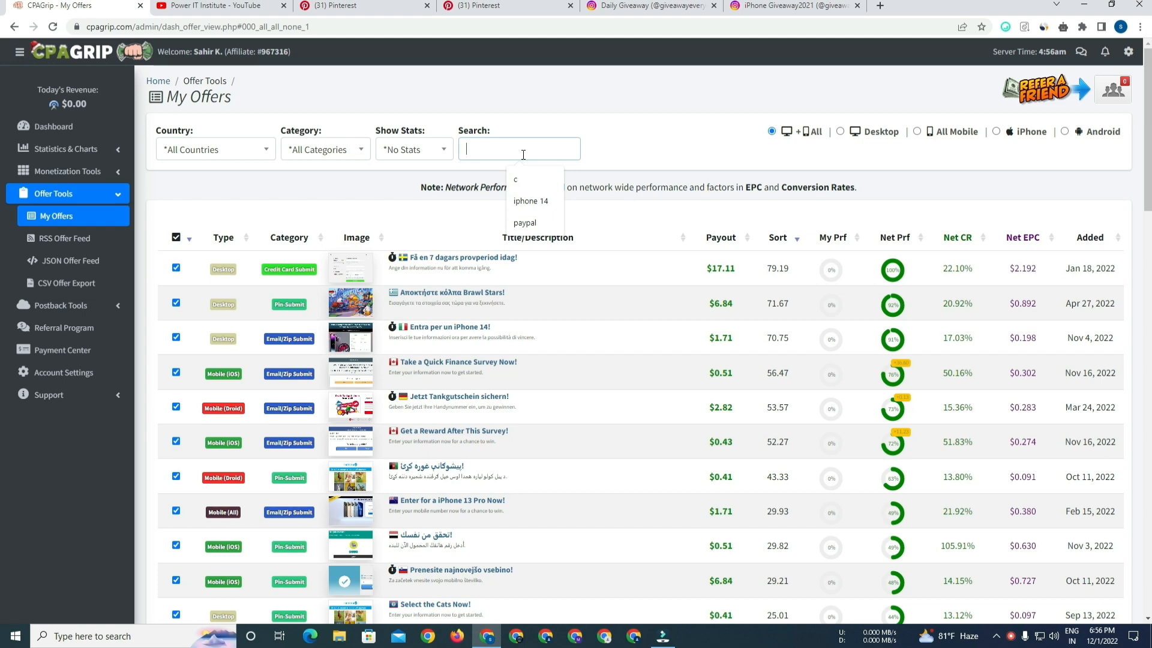
pyautogui.write('paypal')
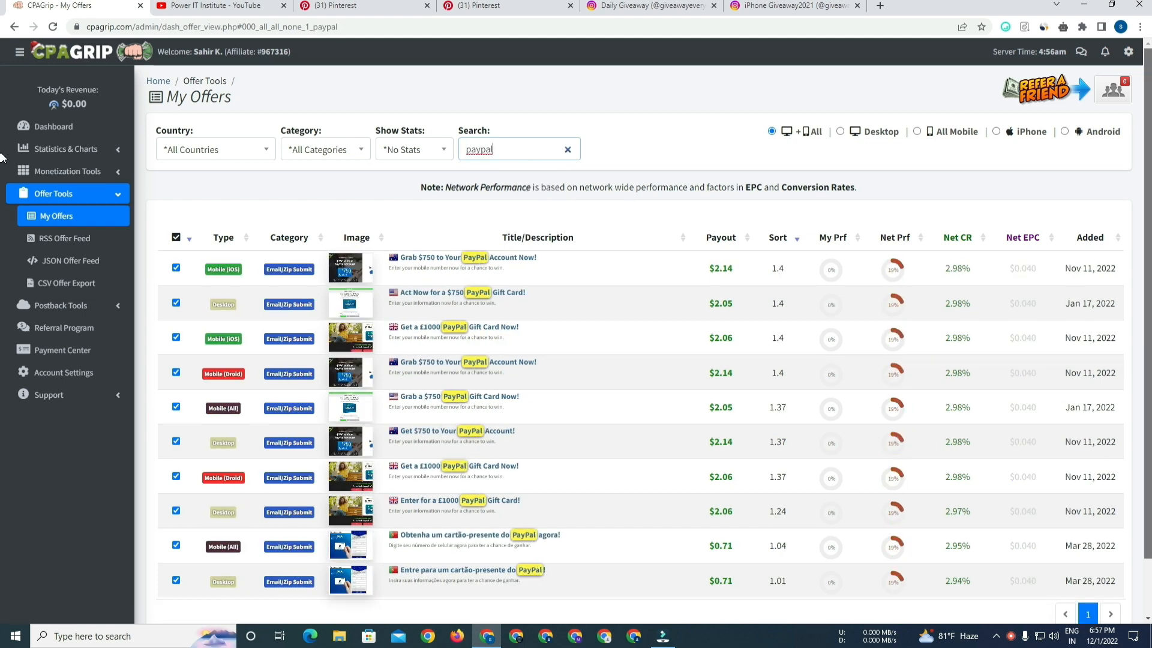
pyautogui.scroll(-2, 3, 231)
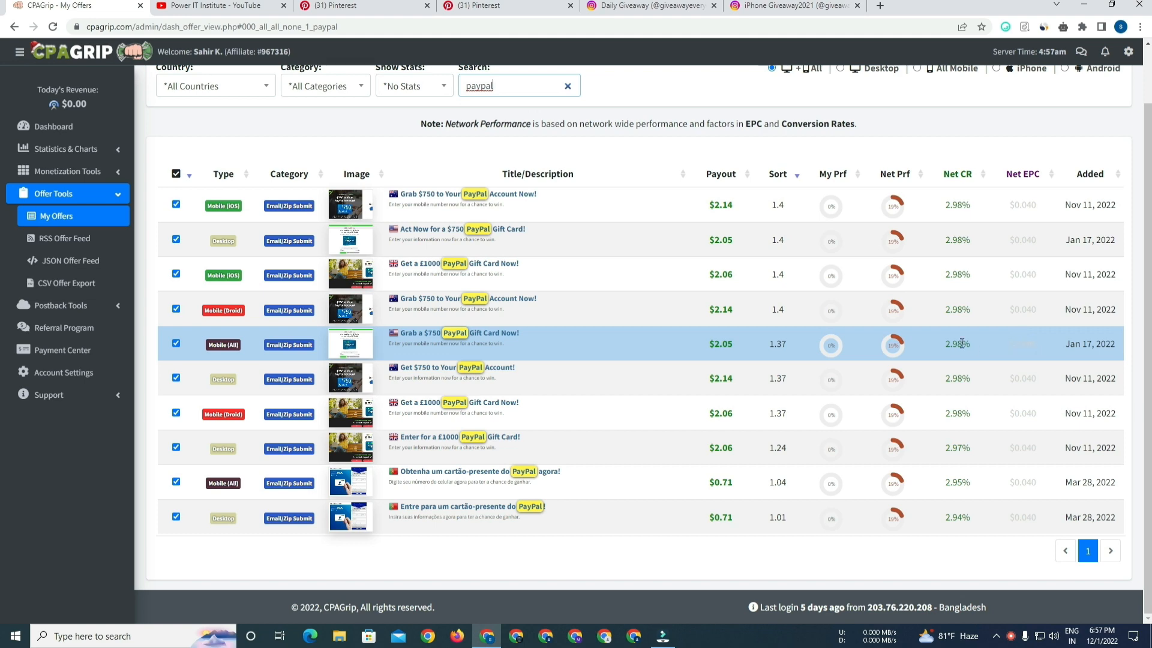
# Open the $750 PayPal Gift Card offer's details and try the quartzfiles.com tracking domain.
pyautogui.click(489, 338)
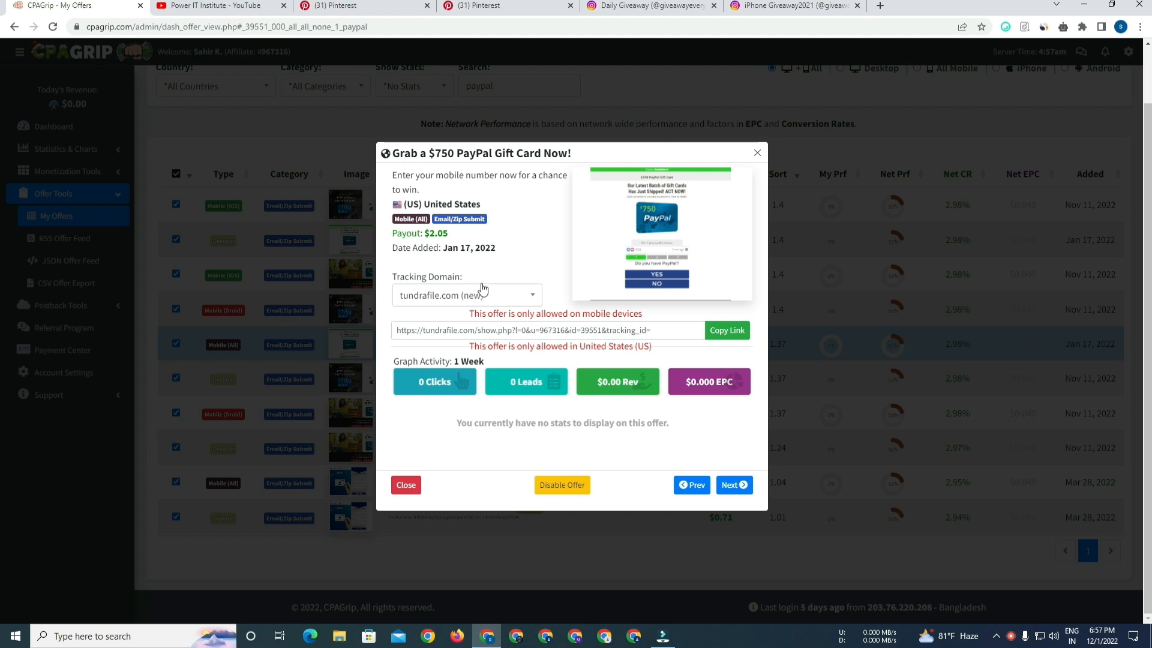
pyautogui.click(471, 297)
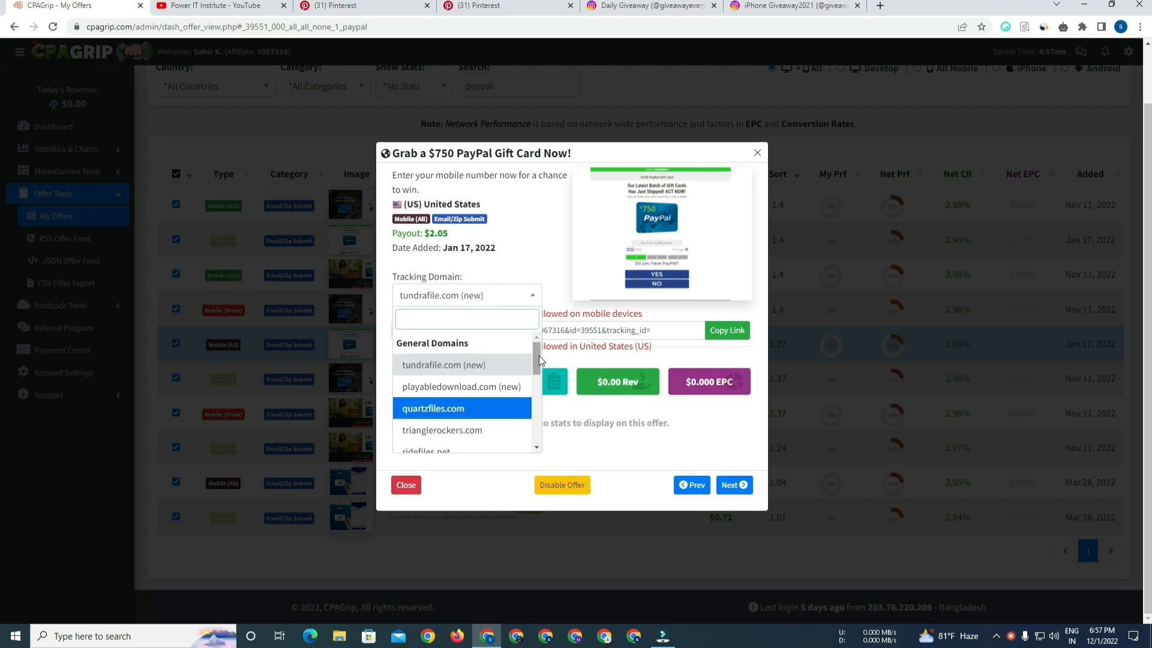
pyautogui.moveTo(537, 358)
pyautogui.mouseDown()
pyautogui.moveTo(536, 440)
pyautogui.moveTo(536, 371)
pyautogui.mouseUp()
pyautogui.click(506, 415)
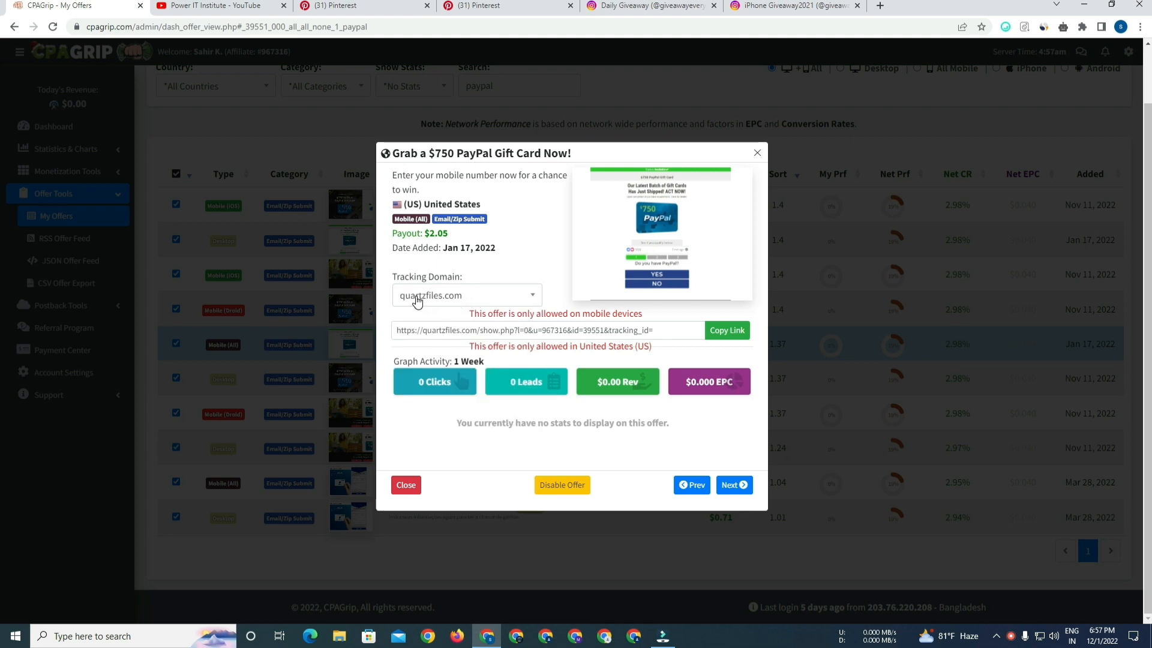
pyautogui.moveTo(478, 331); pyautogui.dragTo(395, 332)
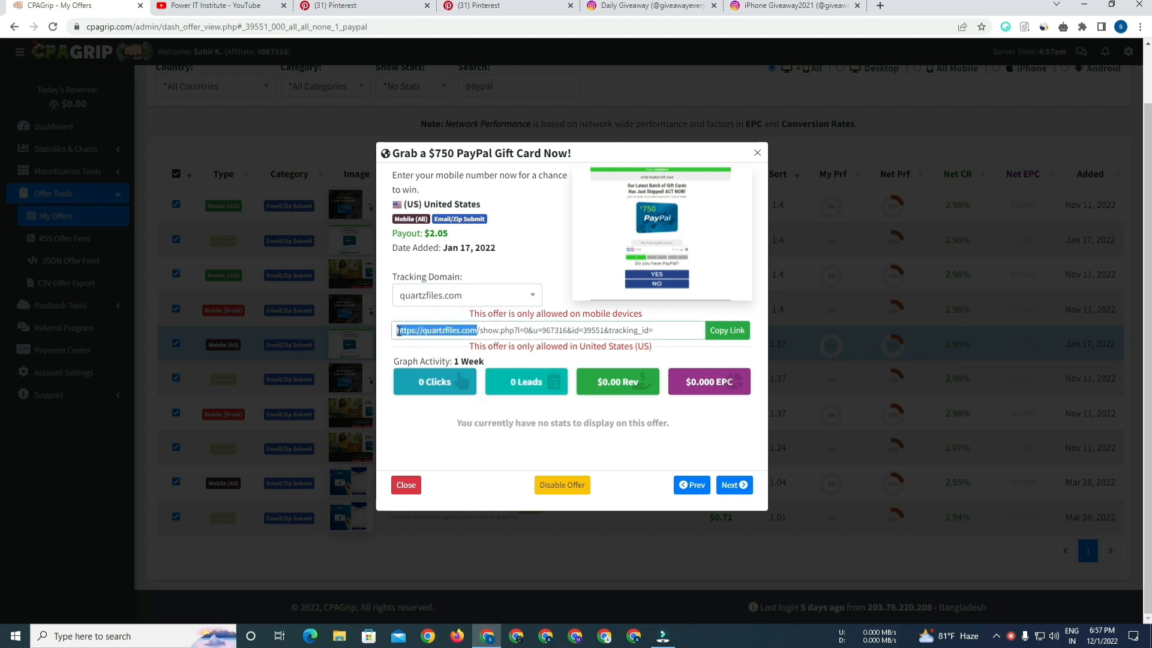
# Switch the tracking domain back to tundrafile.com (new) and copy the offer's tracking link.
pyautogui.click(531, 301)
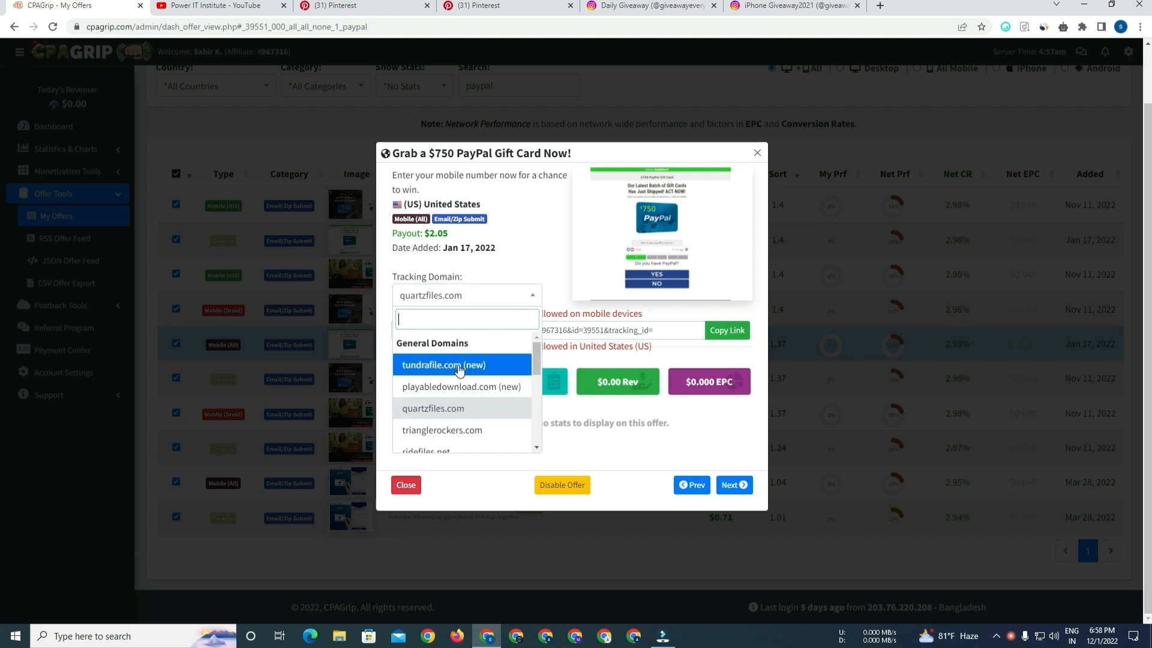
pyautogui.click(507, 366)
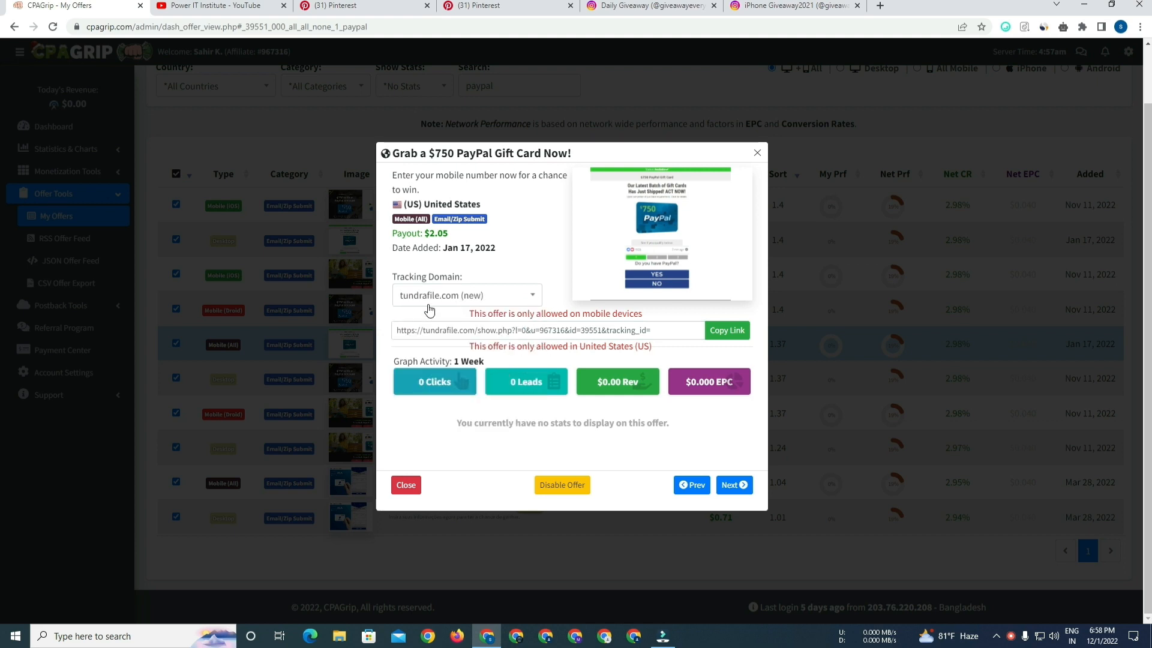
pyautogui.moveTo(478, 332); pyautogui.dragTo(400, 332)
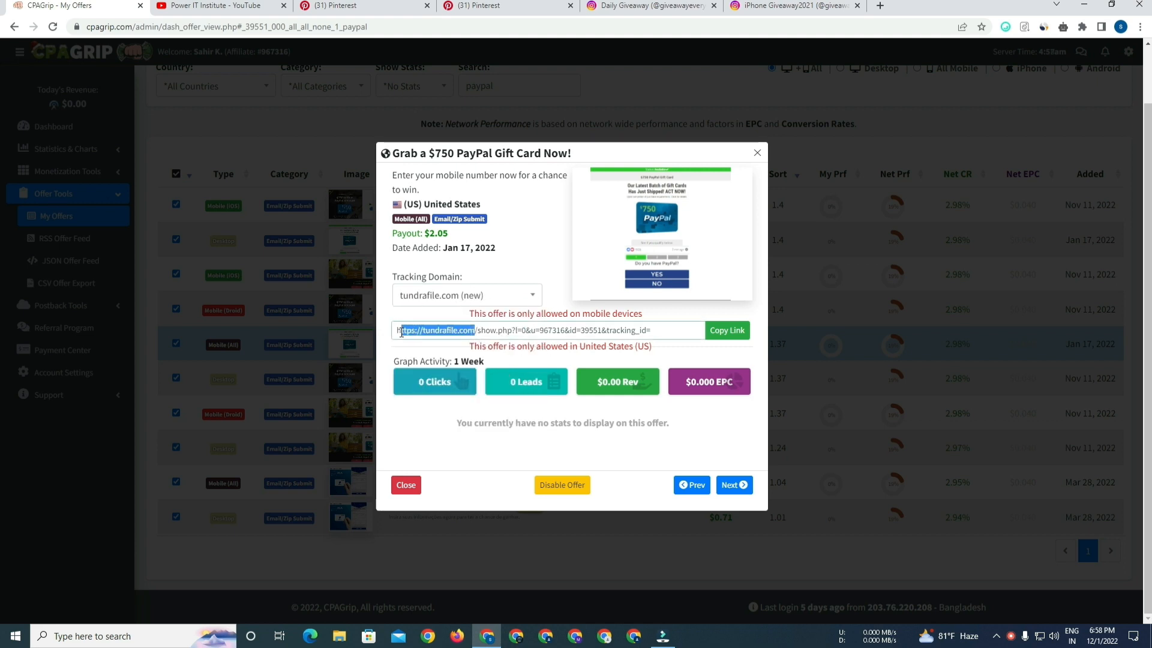
pyautogui.click(561, 303)
pyautogui.click(723, 337)
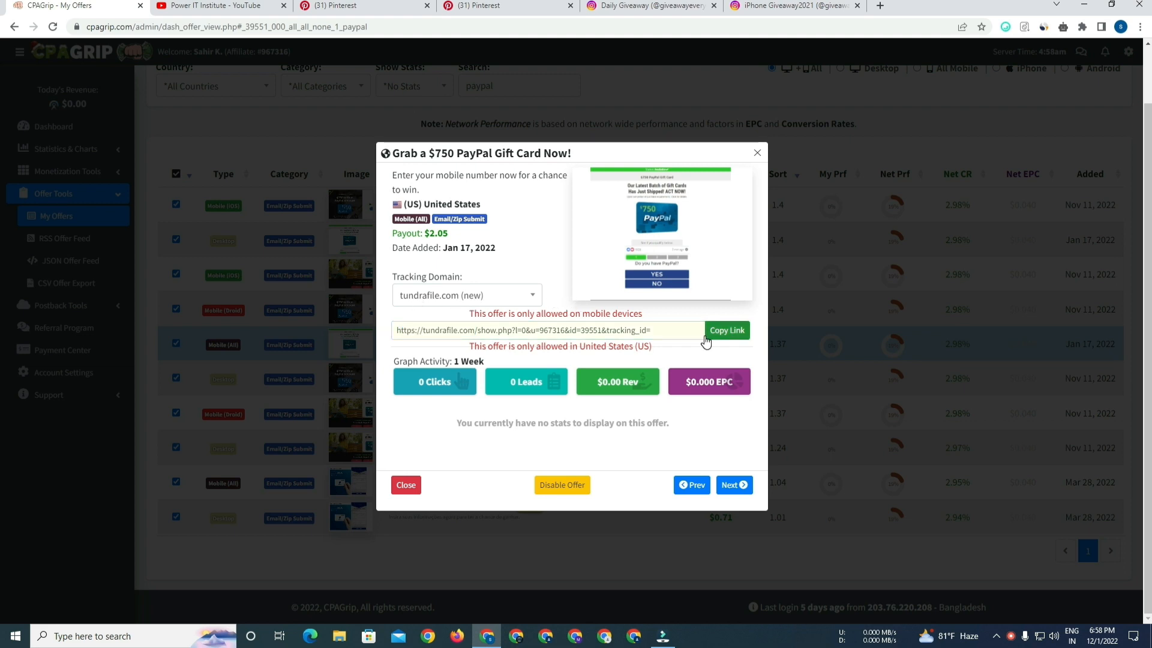
pyautogui.click(728, 338)
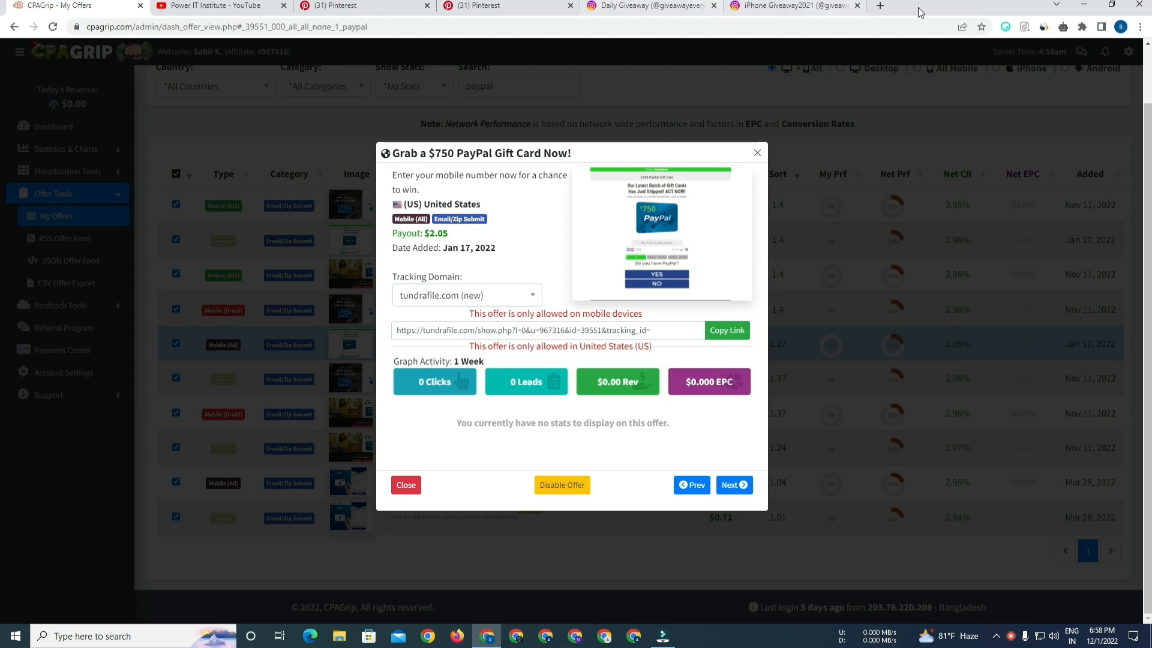
# Open the copied tracking link in a new tab to test it, then return to the offer.
pyautogui.click(880, 5)
pyautogui.rightClick(276, 24)
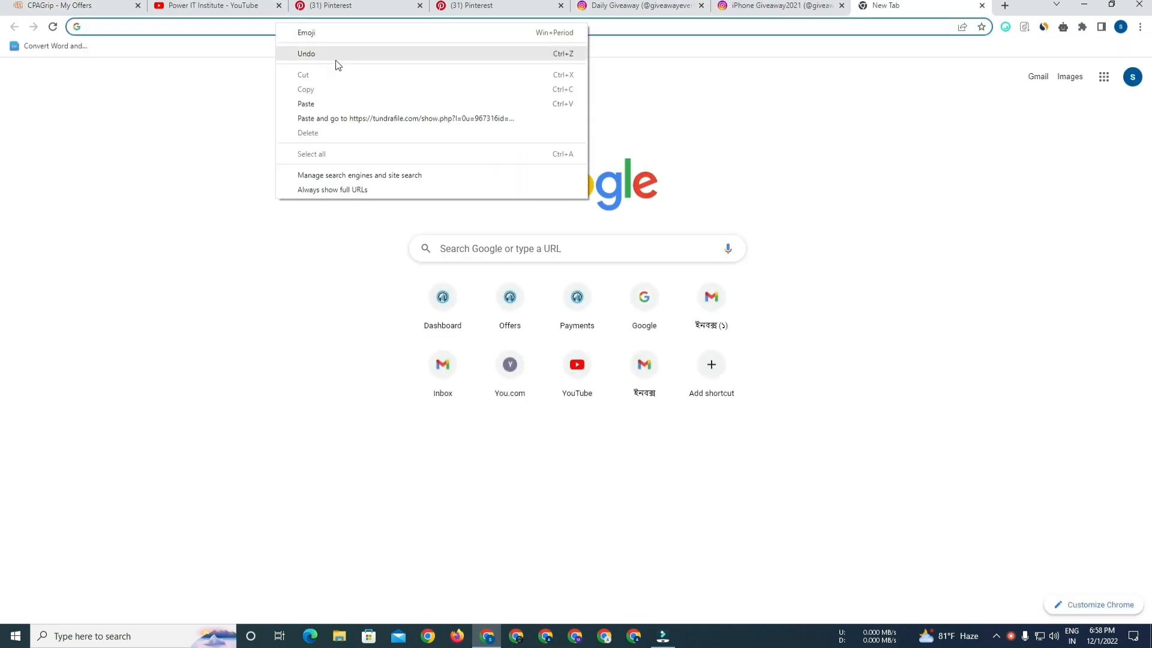
pyautogui.click(342, 117)
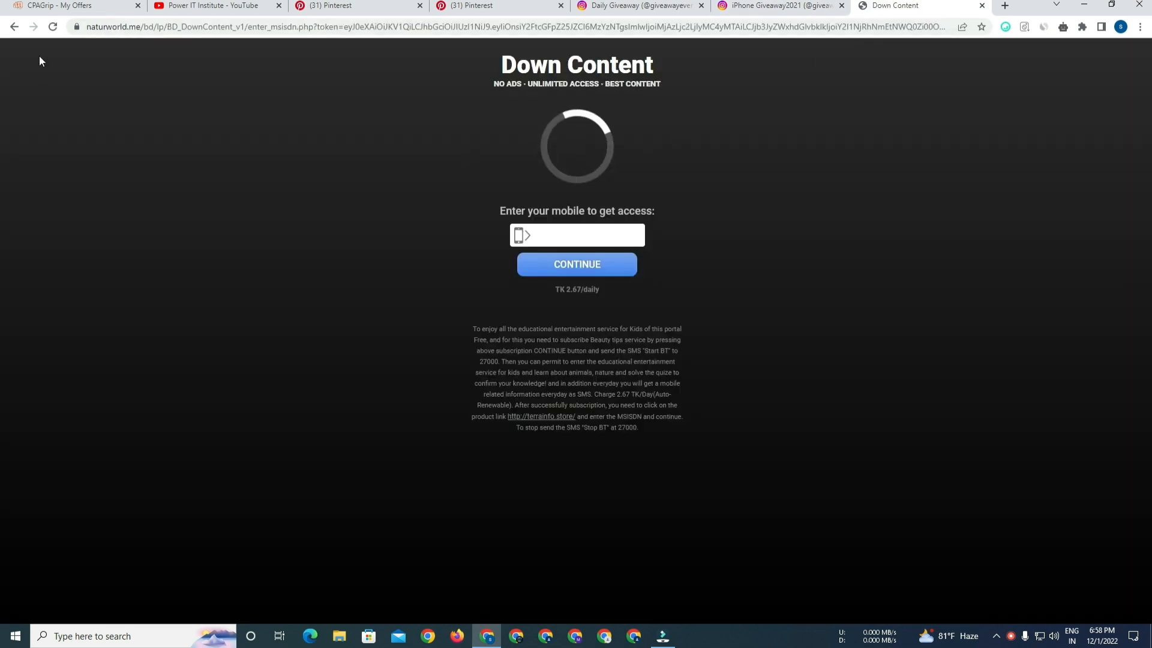
pyautogui.click(68, 3)
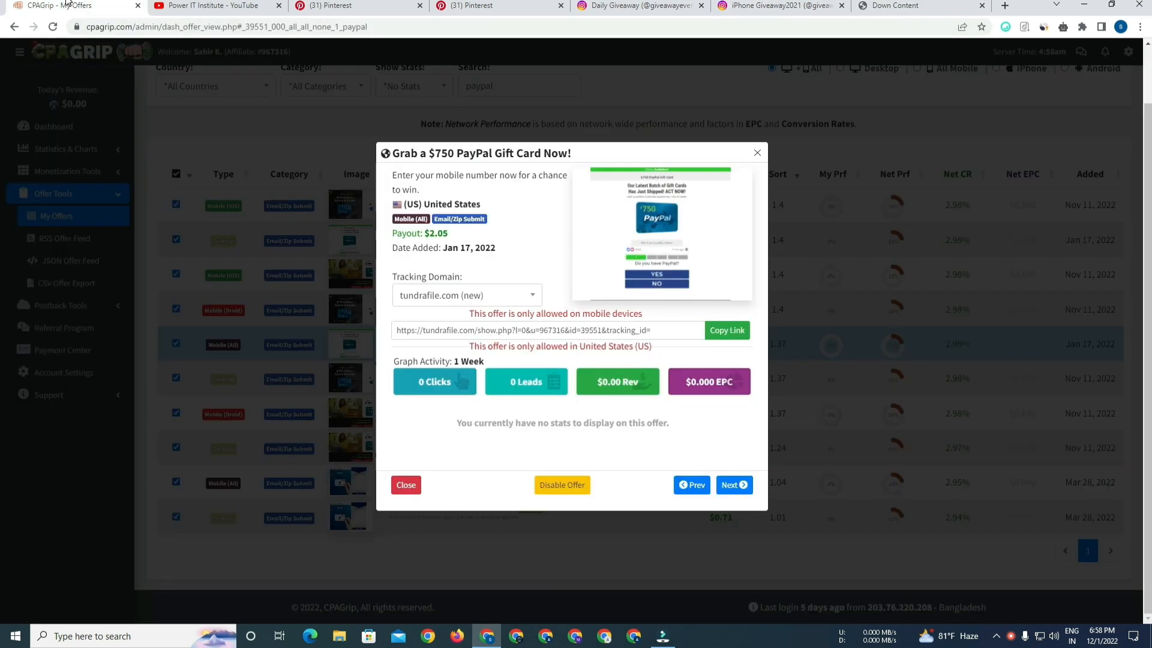
# Open the offer's preview image in a new tab to view it.
pyautogui.rightClick(620, 214)
pyautogui.click(678, 222)
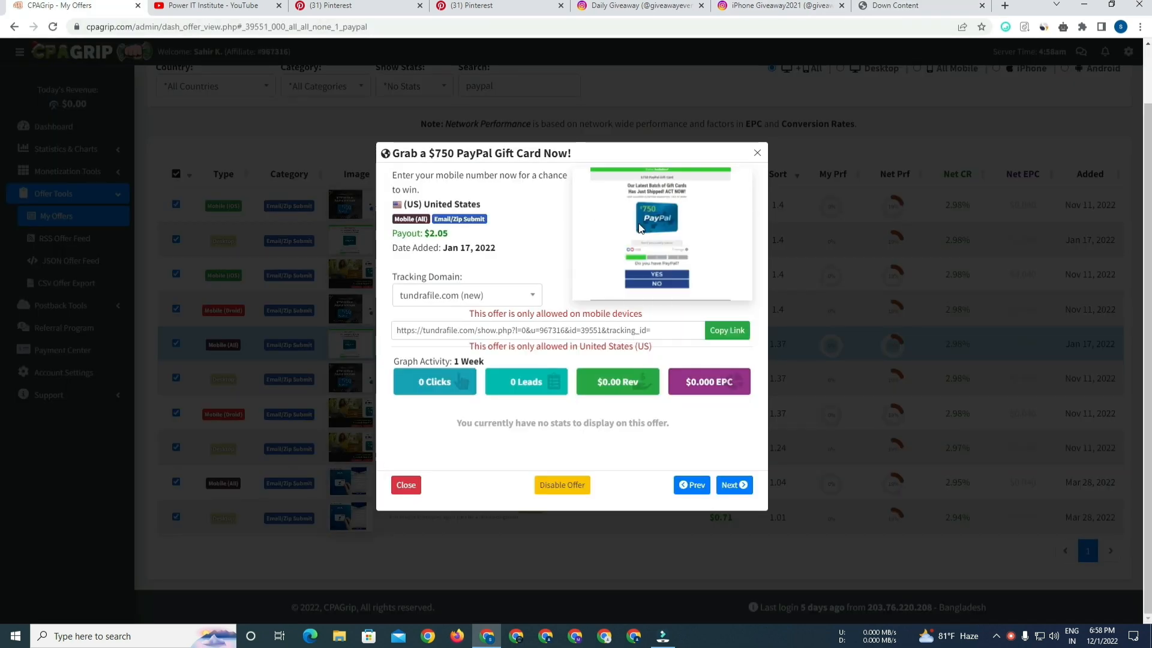
pyautogui.click(218, 7)
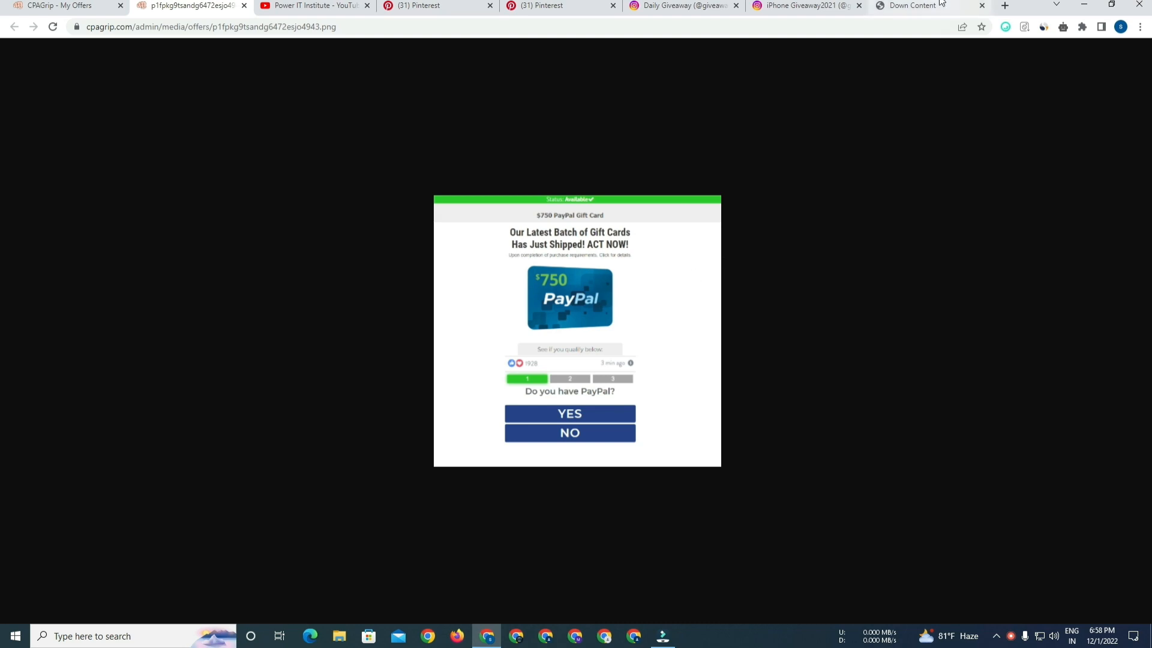
# Close the test link tab and the preview image tab.
pyautogui.click(918, 6)
pyautogui.click(982, 6)
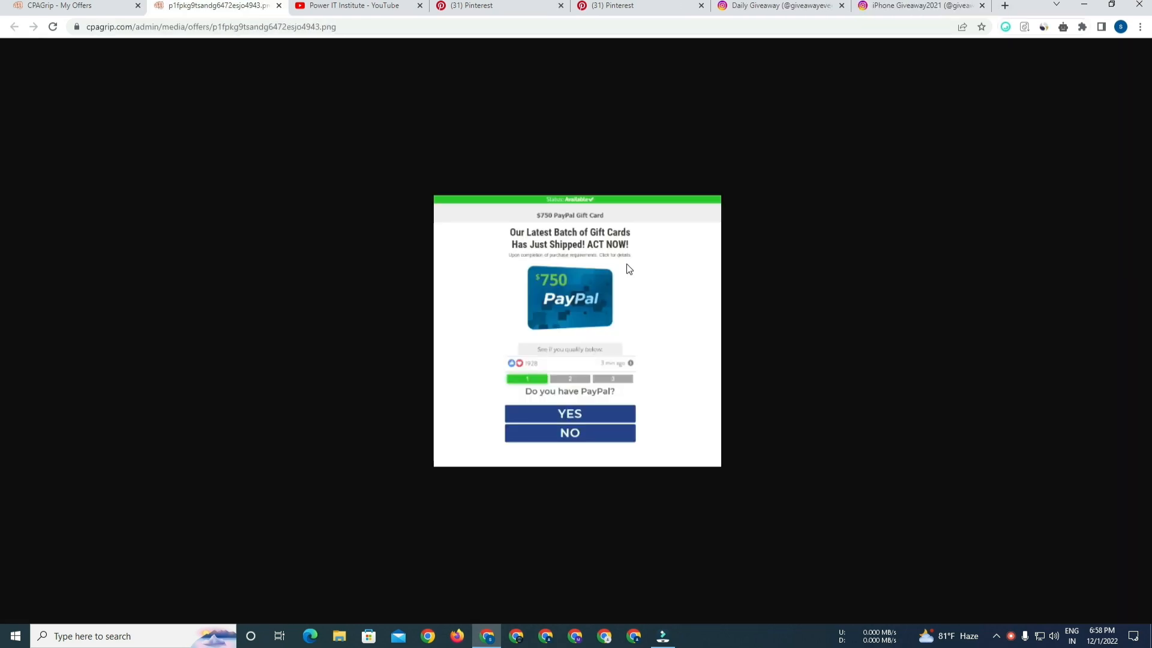
pyautogui.hotkey('ctrl', 'w')
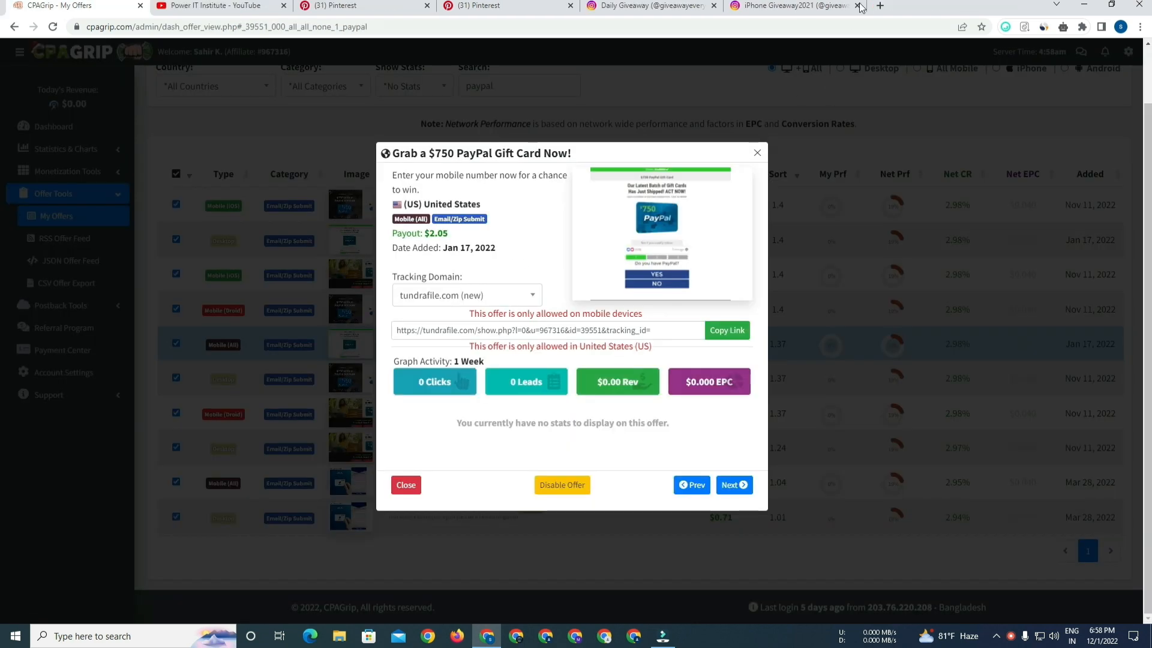
# Open Google Sites in a new tab.
pyautogui.click(879, 5)
pyautogui.write('sites.google.com')
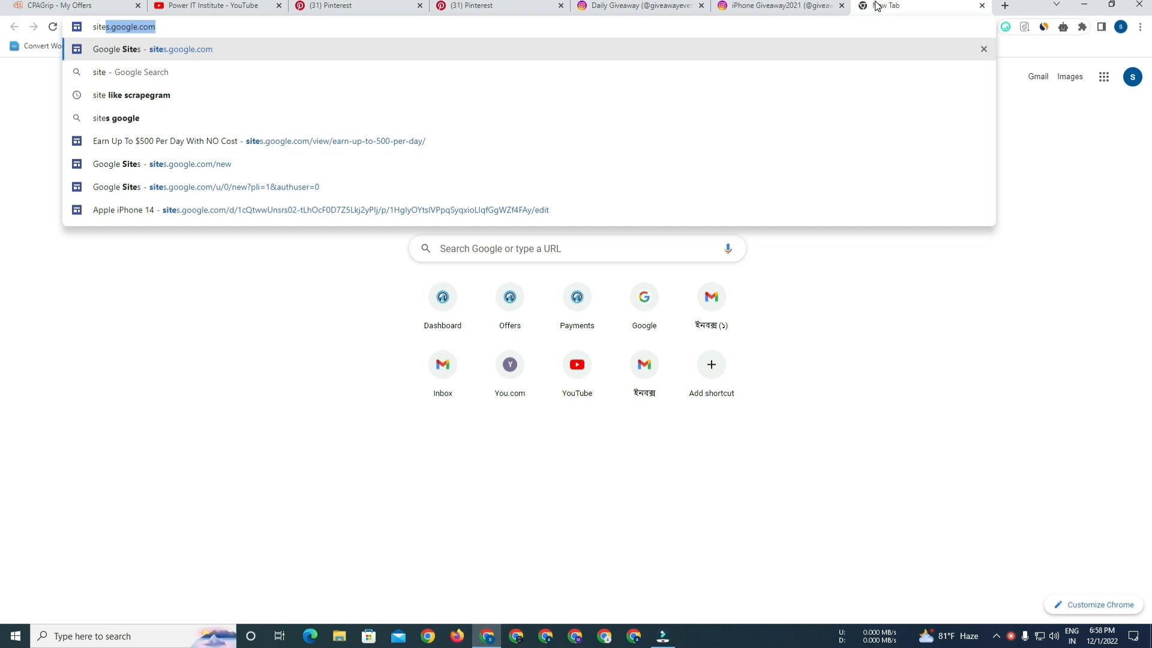
pyautogui.press('Return')
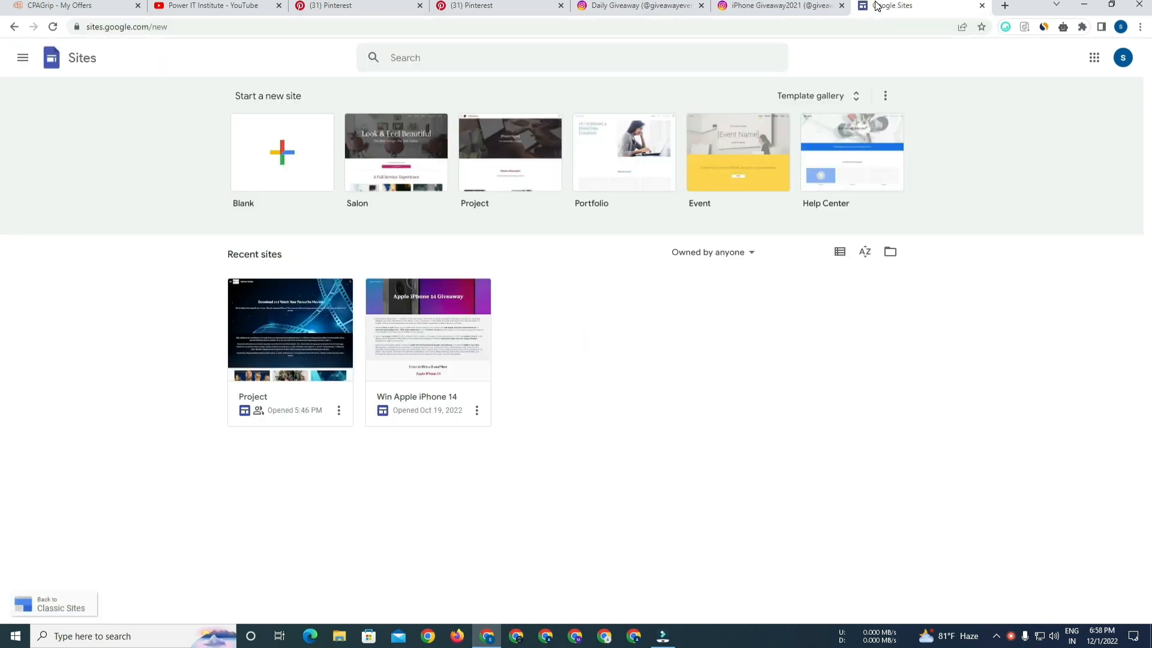
# Start a new blank site from the template gallery.
pyautogui.click(837, 95)
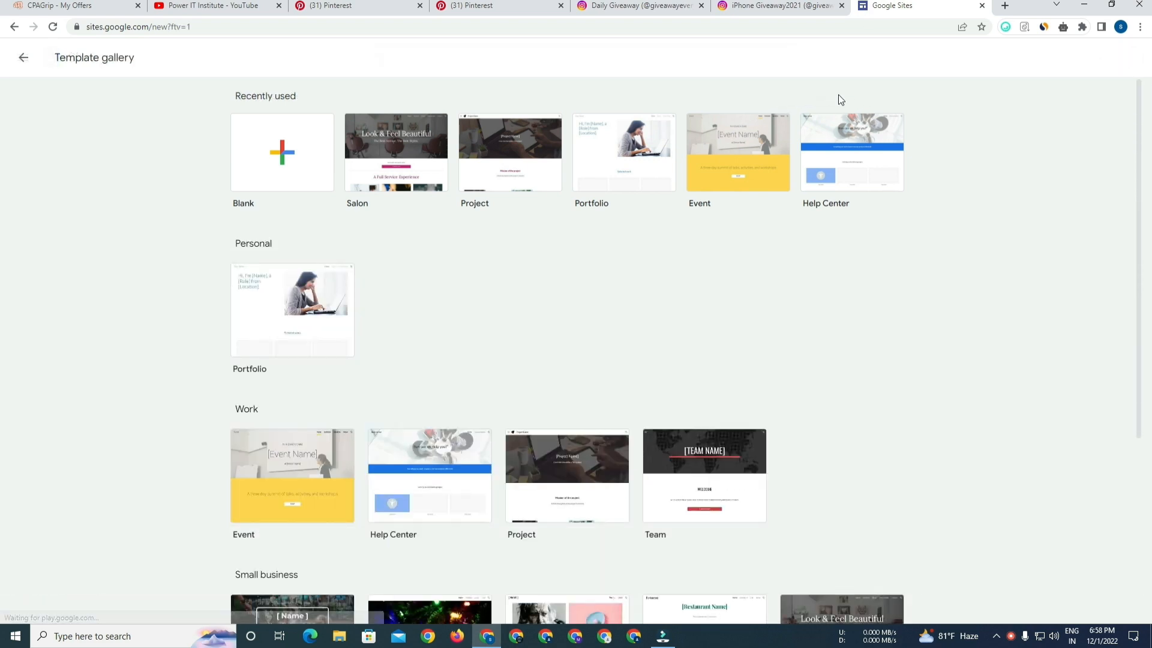
pyautogui.moveTo(1139, 141); pyautogui.dragTo(2, 95)
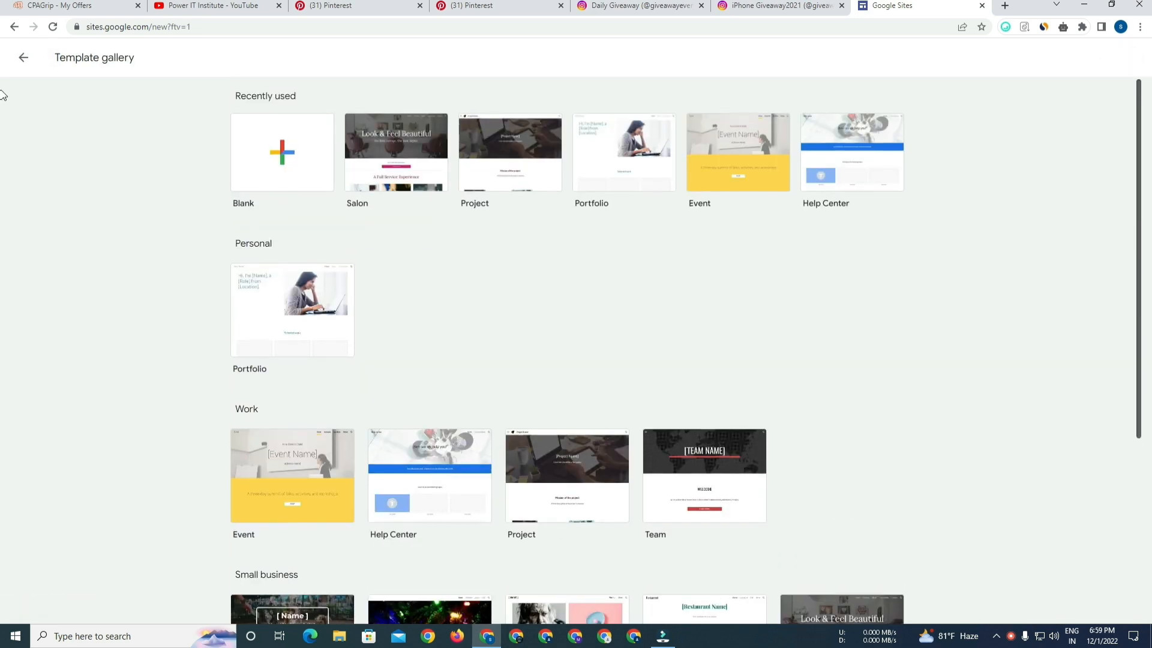
pyautogui.click(283, 158)
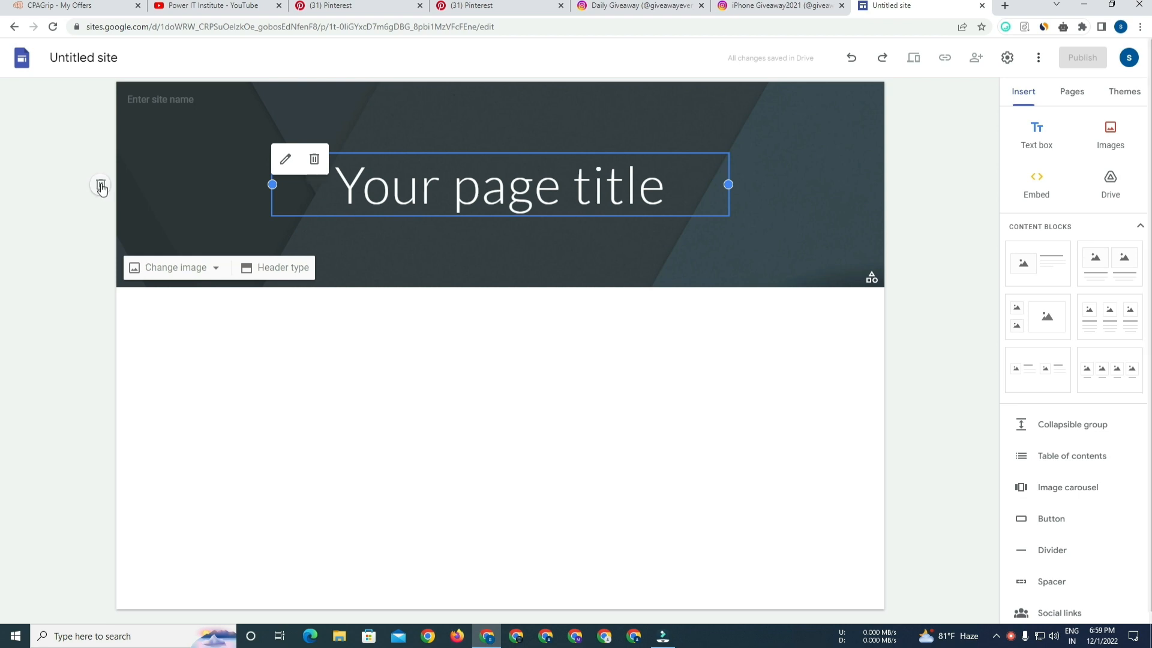
# Delete the default page title header and insert an empty text box.
pyautogui.click(102, 185)
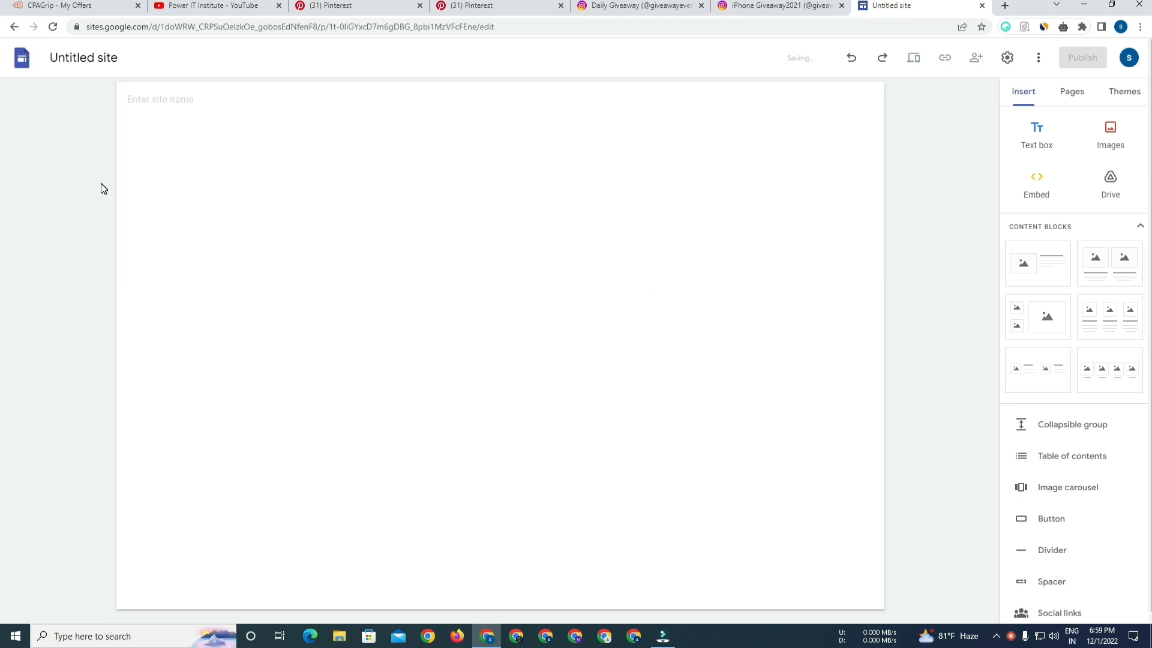
pyautogui.click(1036, 138)
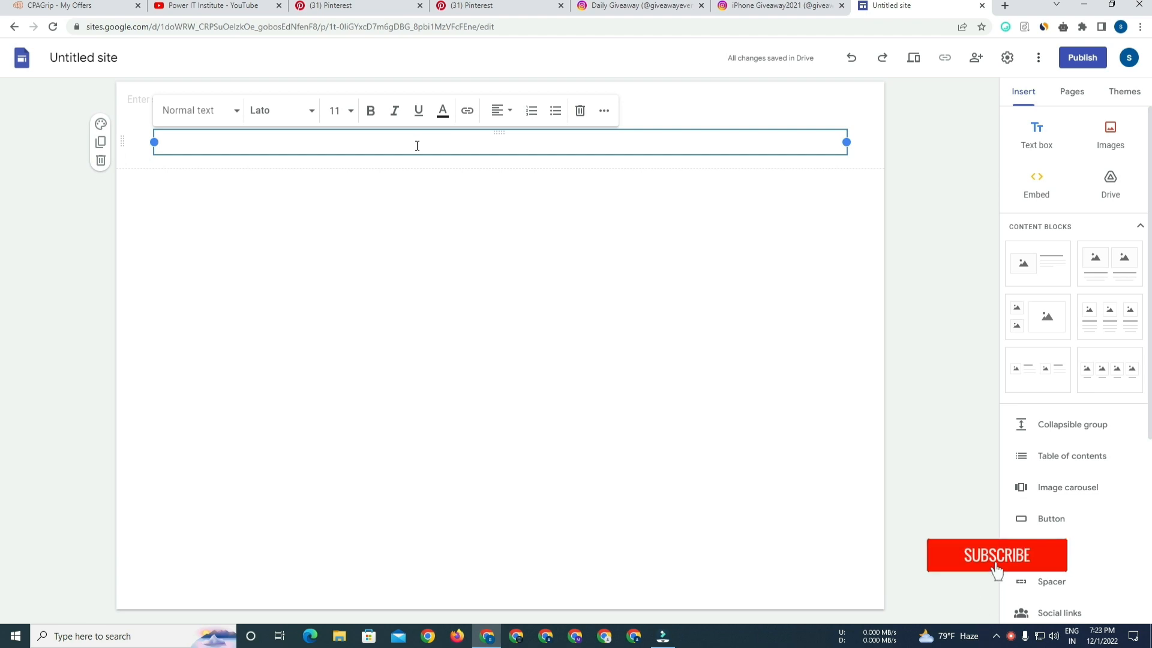
# Copy the offer title "$750 PayPal Gift Card Now" from the offer dialog and paste it into the text box.
pyautogui.click(78, 7)
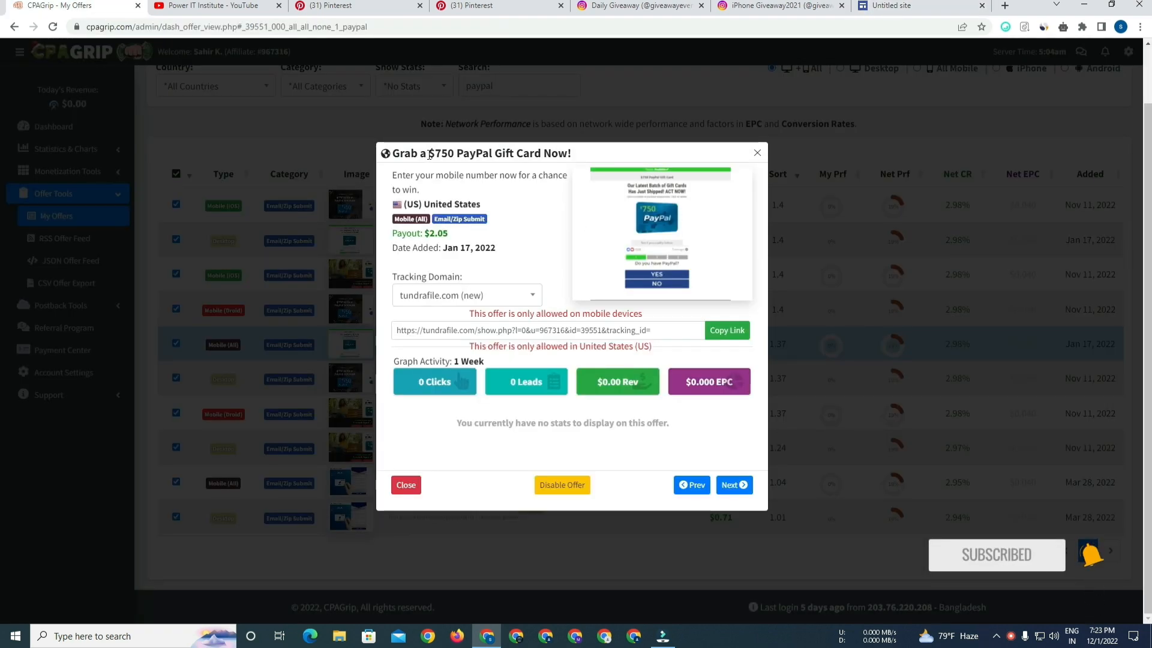
pyautogui.moveTo(429, 155); pyautogui.dragTo(567, 151)
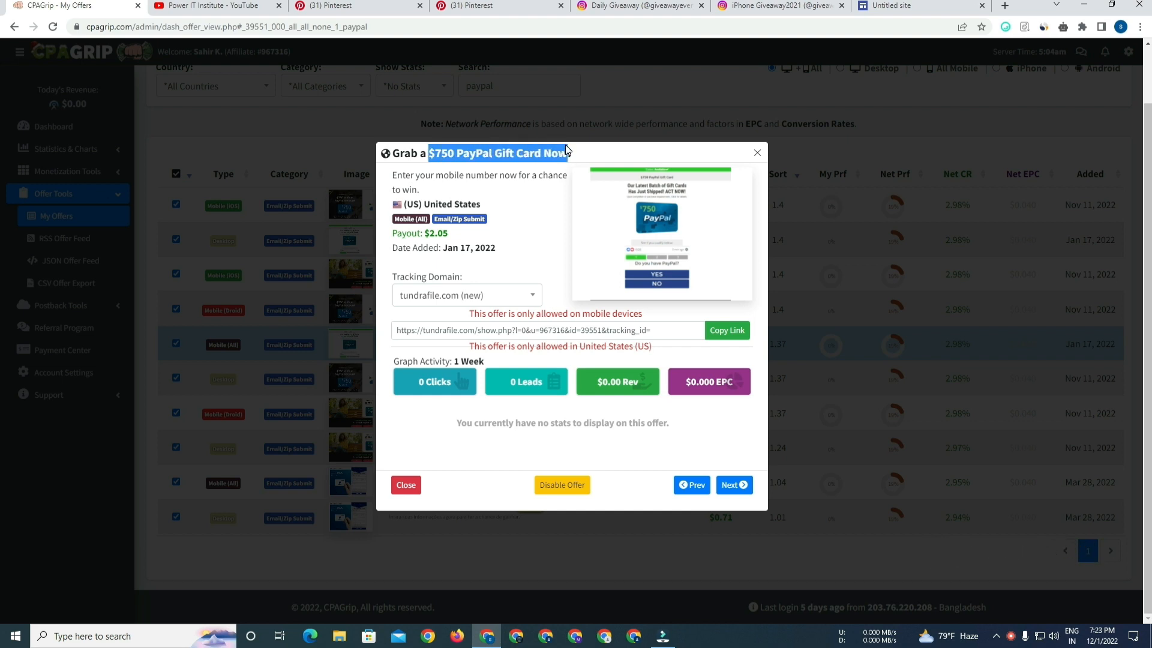
pyautogui.click(882, 7)
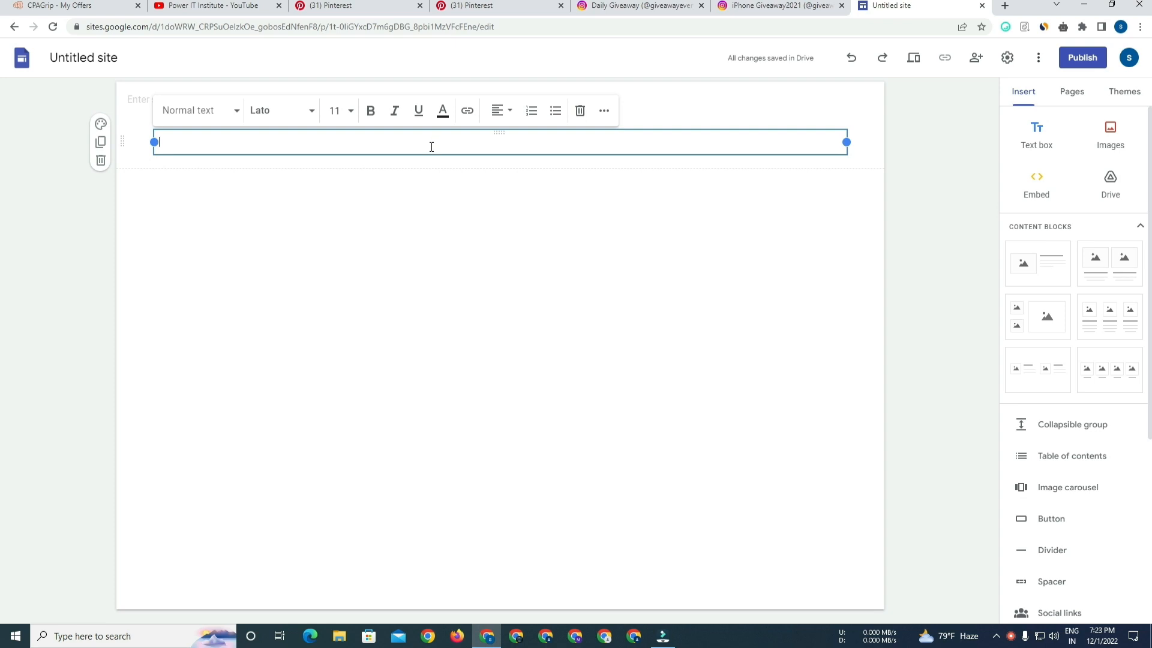
pyautogui.hotkey('ctrl', 'v')
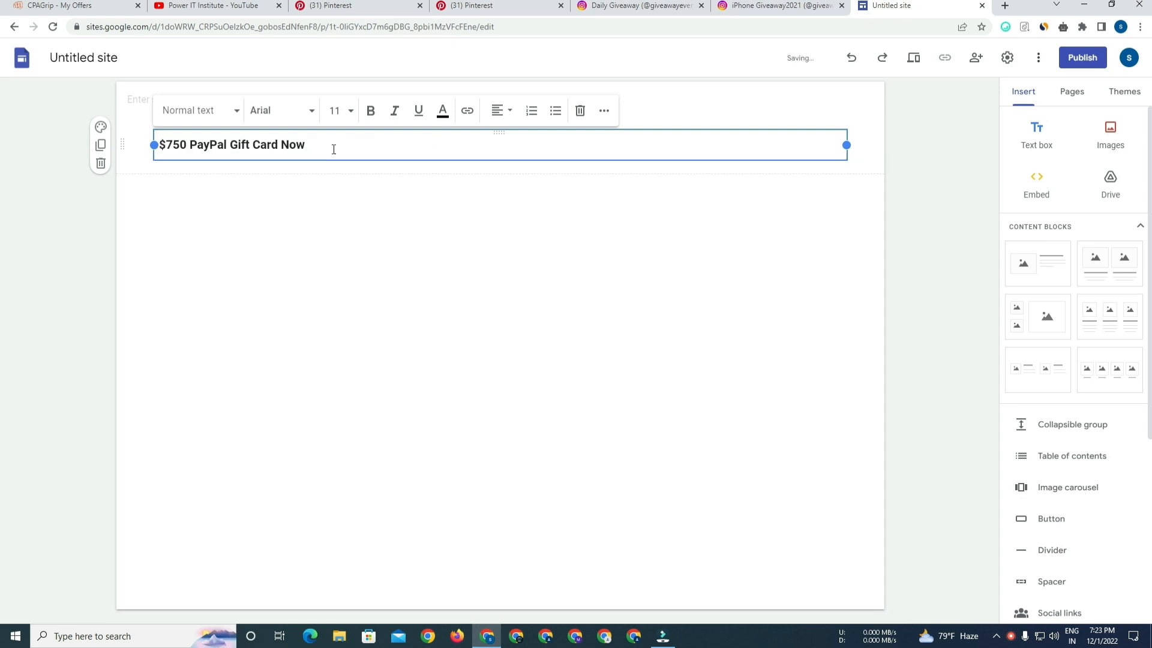
# Center-align the pasted title text.
pyautogui.moveTo(333, 149); pyautogui.dragTo(151, 146)
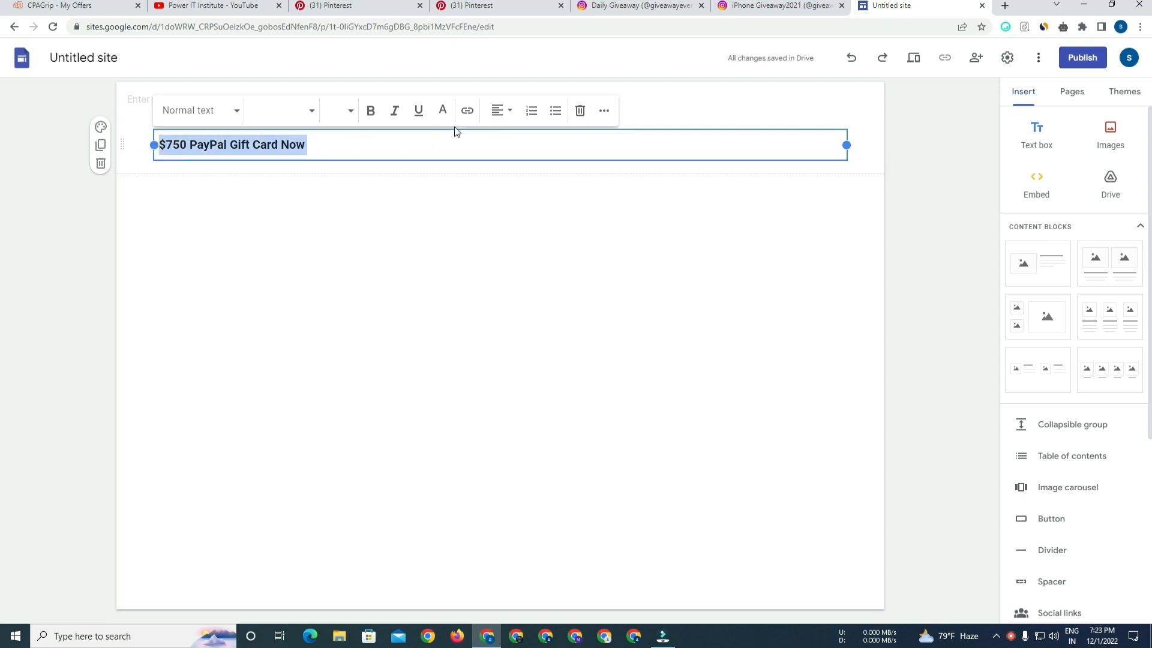
pyautogui.click(501, 111)
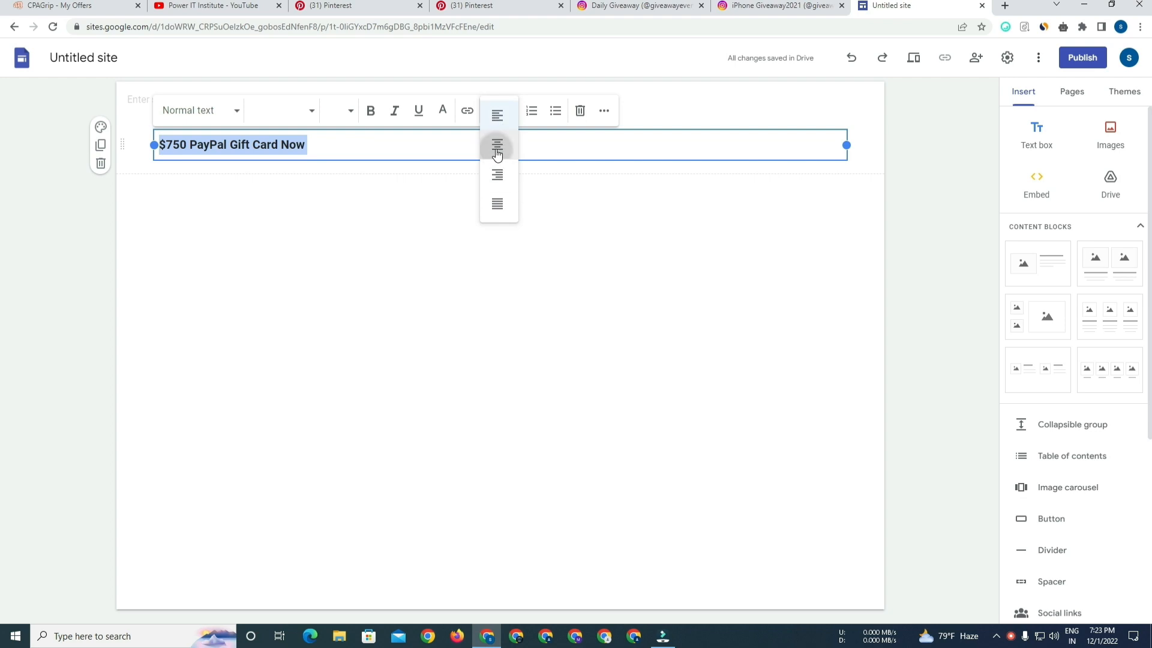
pyautogui.click(501, 148)
# Set the title's font size to 28.
pyautogui.moveTo(573, 145); pyautogui.dragTo(423, 146)
pyautogui.click(351, 114)
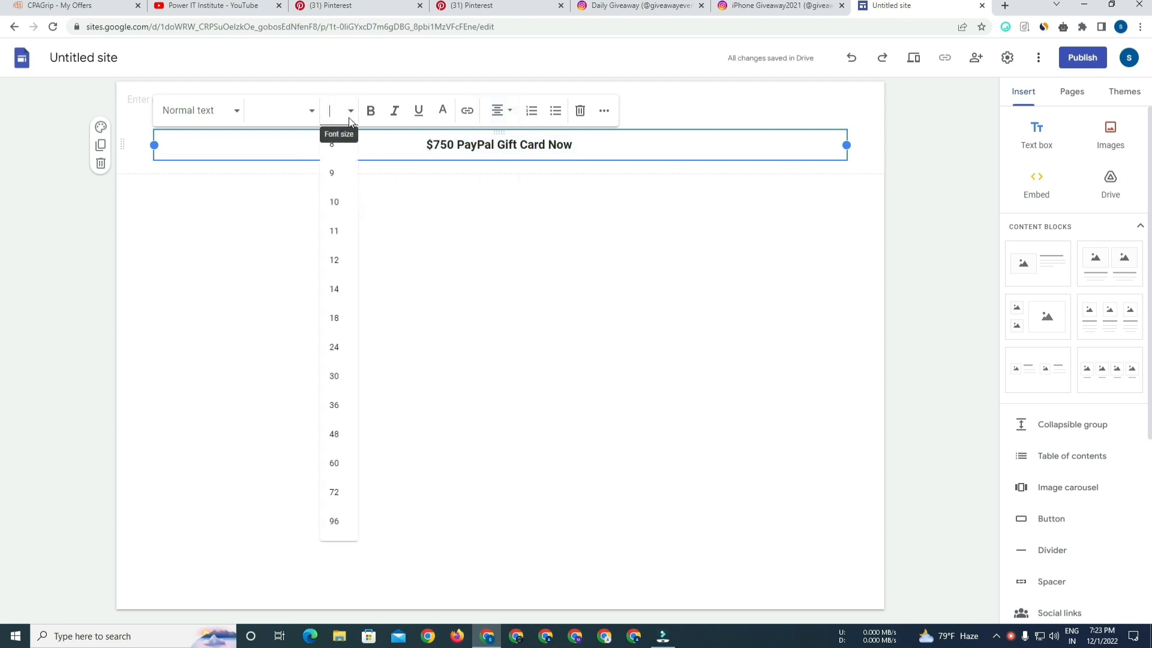
pyautogui.click(336, 346)
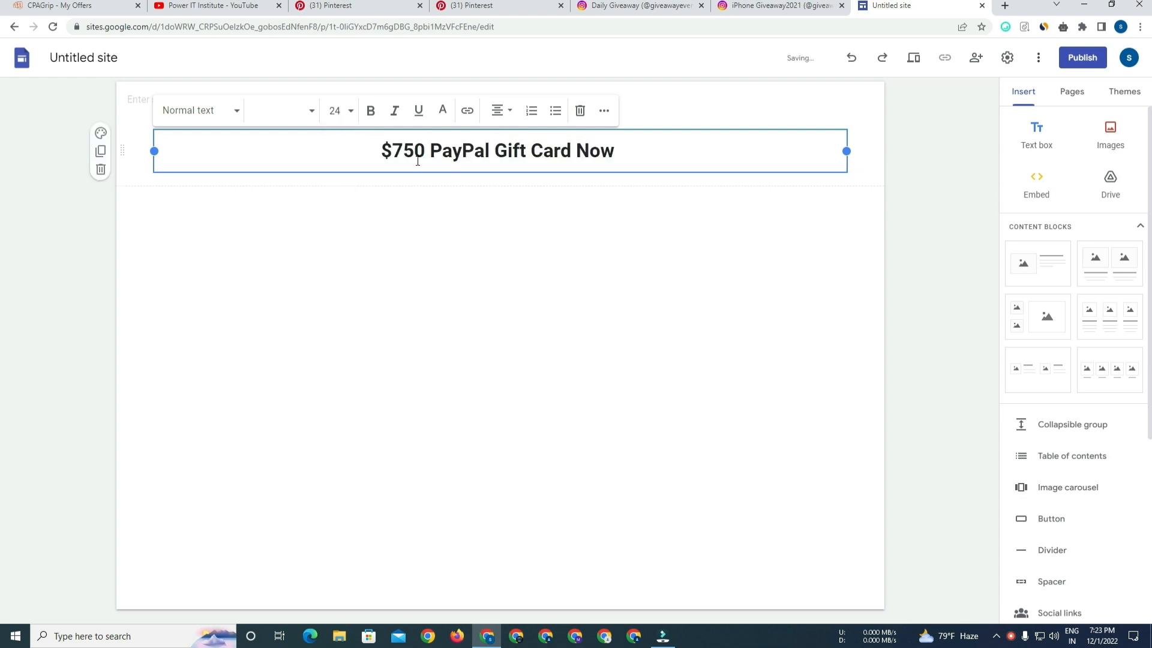
pyautogui.click(337, 112)
pyautogui.write('28')
pyautogui.press('Return')
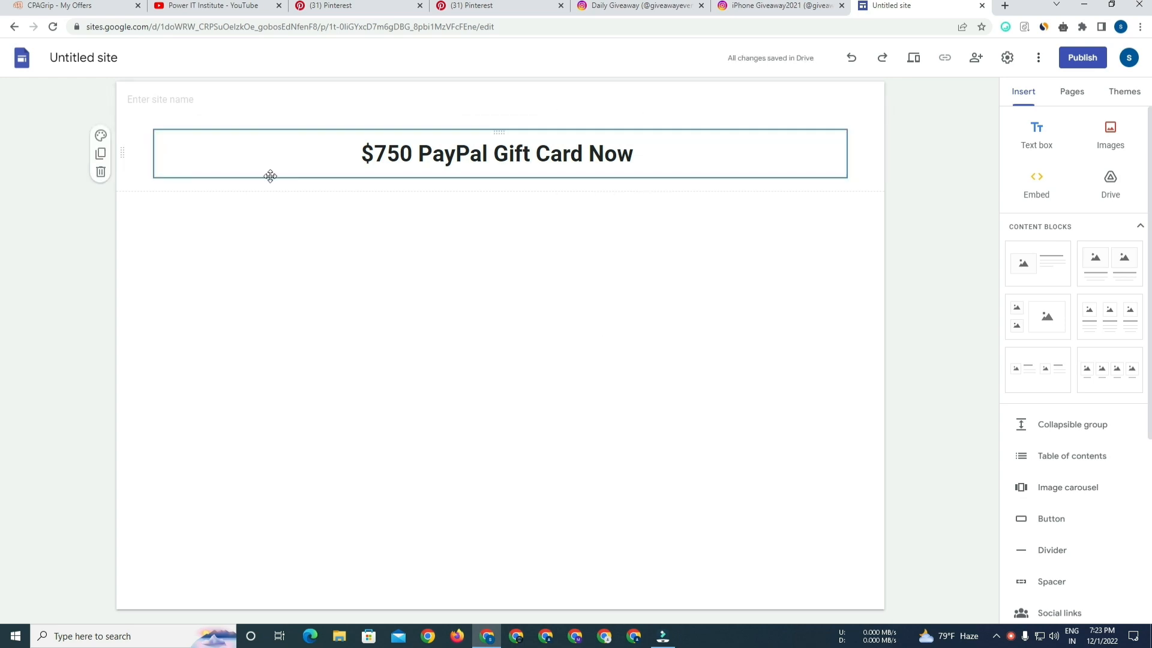
# Apply section colour Style 3 to the title section.
pyautogui.click(101, 136)
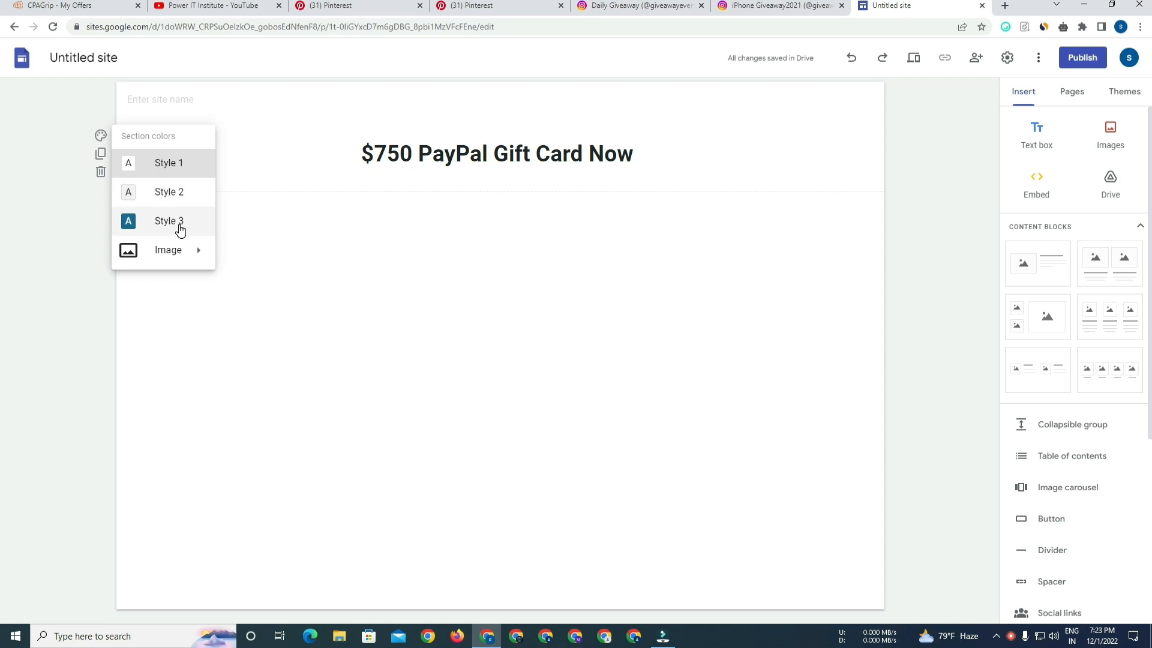
pyautogui.click(180, 229)
# Set the title text's colour to white.
pyautogui.click(605, 153)
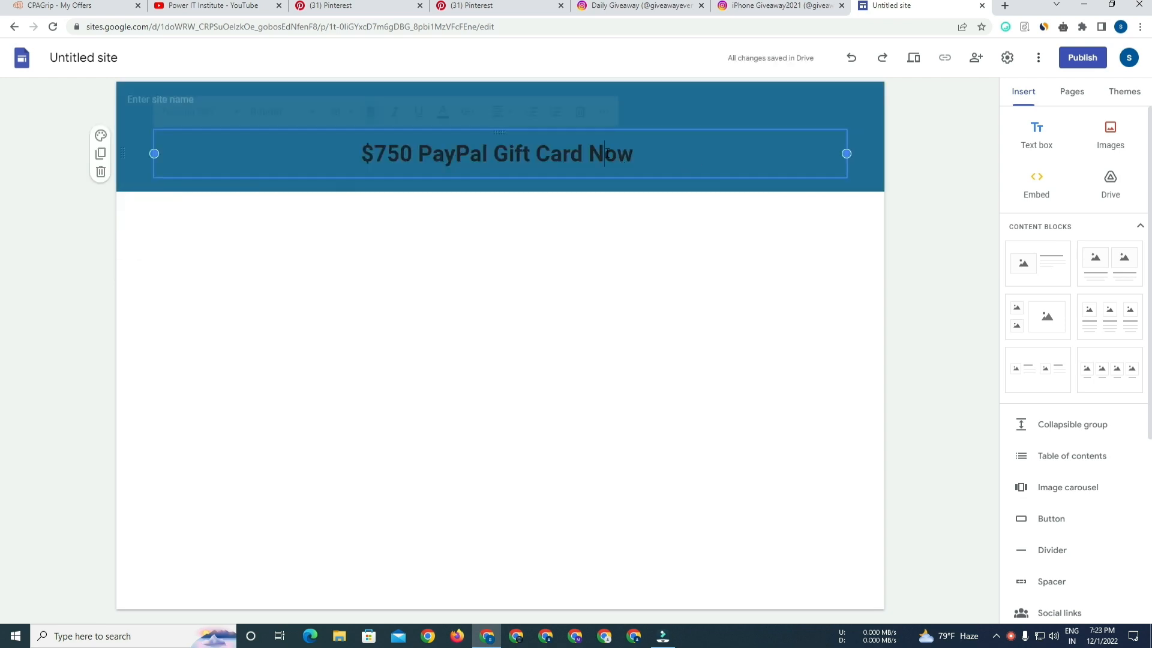
pyautogui.moveTo(633, 154); pyautogui.dragTo(360, 155)
pyautogui.click(442, 111)
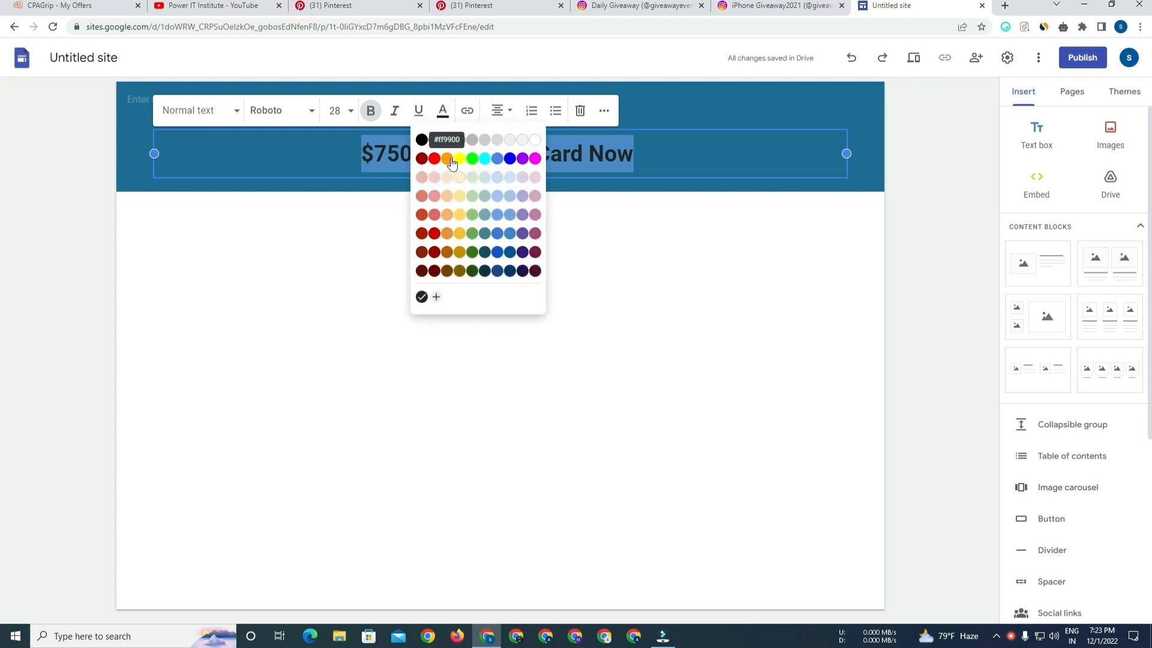
pyautogui.click(535, 140)
pyautogui.click(641, 157)
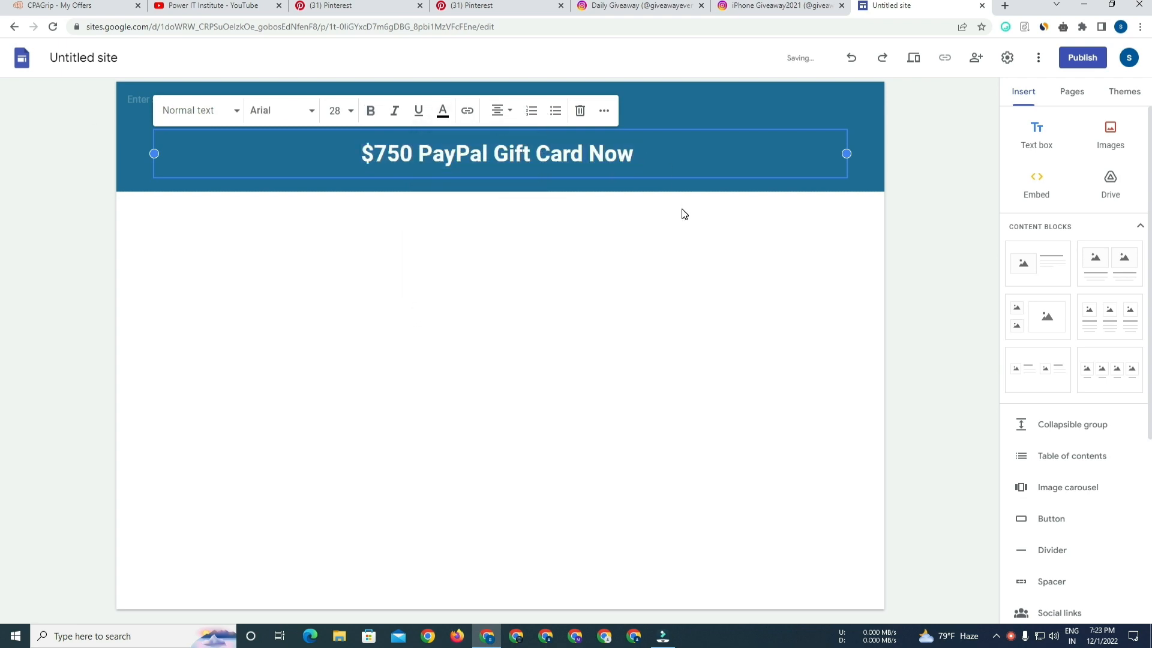
# Upload the "$750 paypal" image below the title, enlarge it and centre it in the section.
pyautogui.press('BackSpace')
pyautogui.click(443, 274)
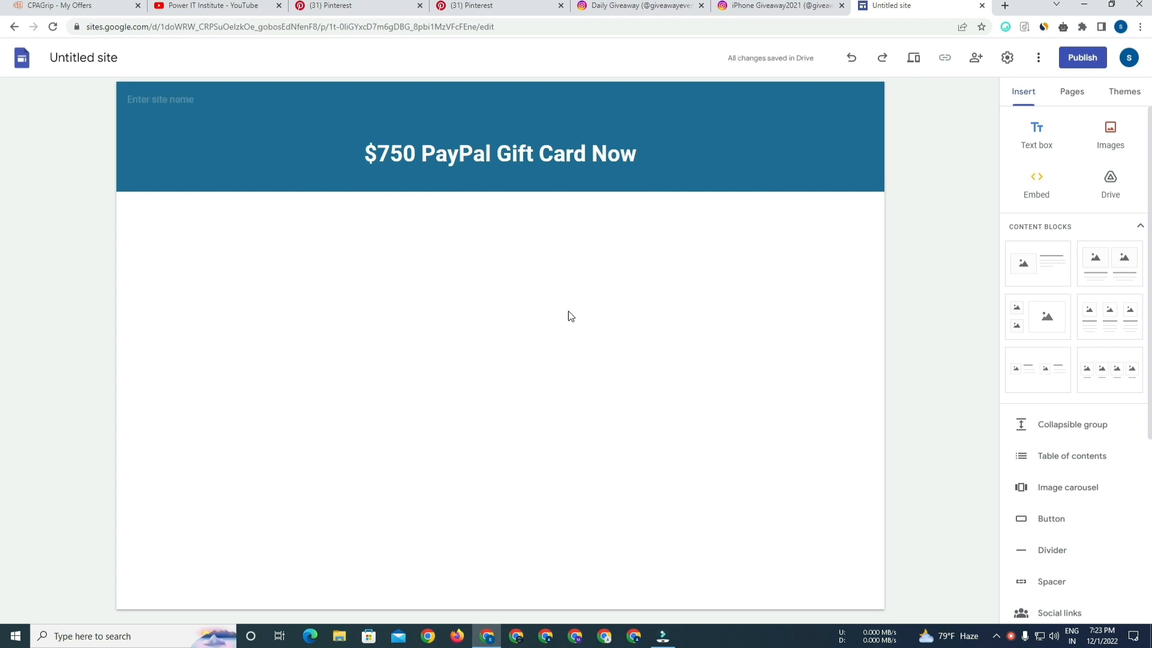
pyautogui.click(1112, 142)
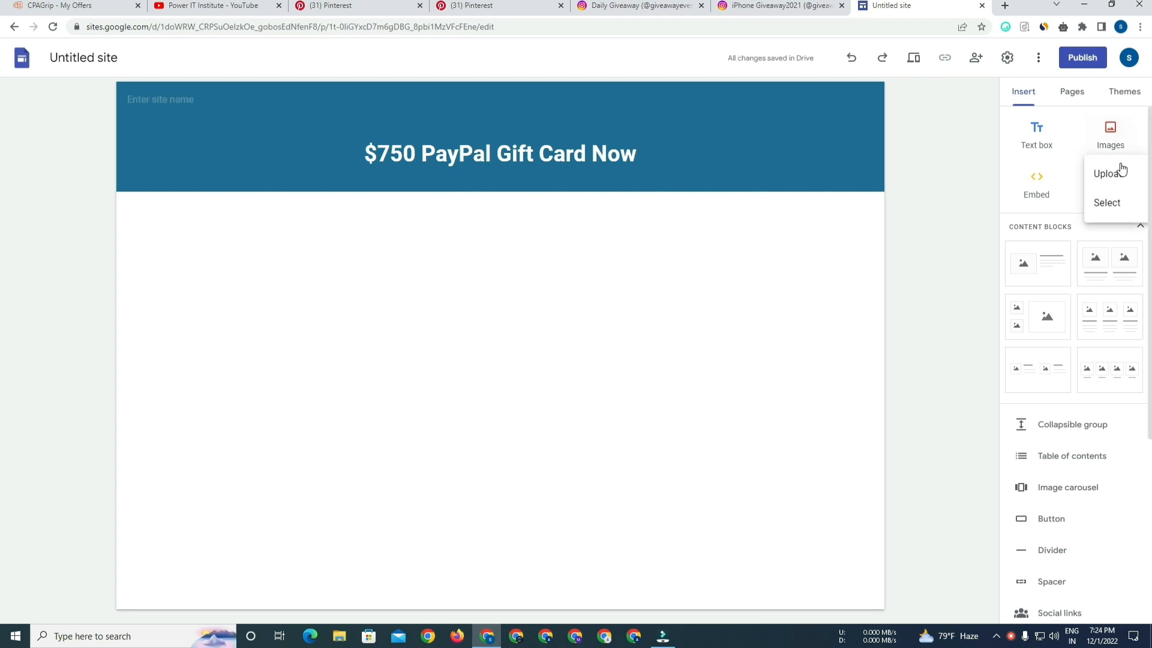
pyautogui.click(1108, 180)
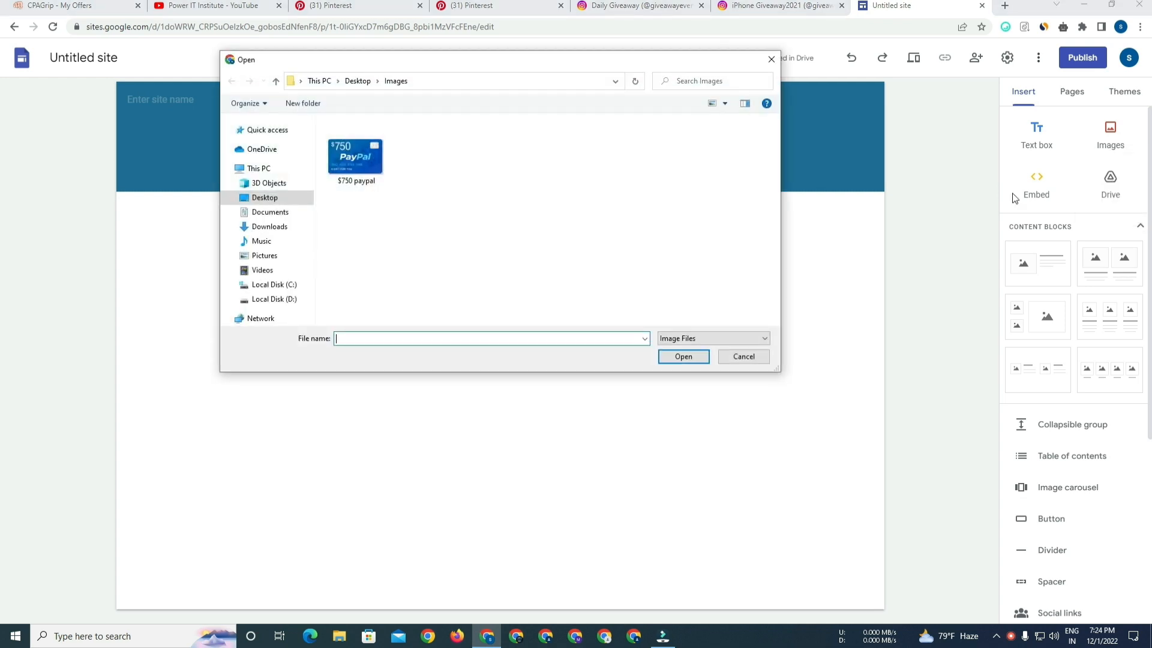
pyautogui.click(378, 162)
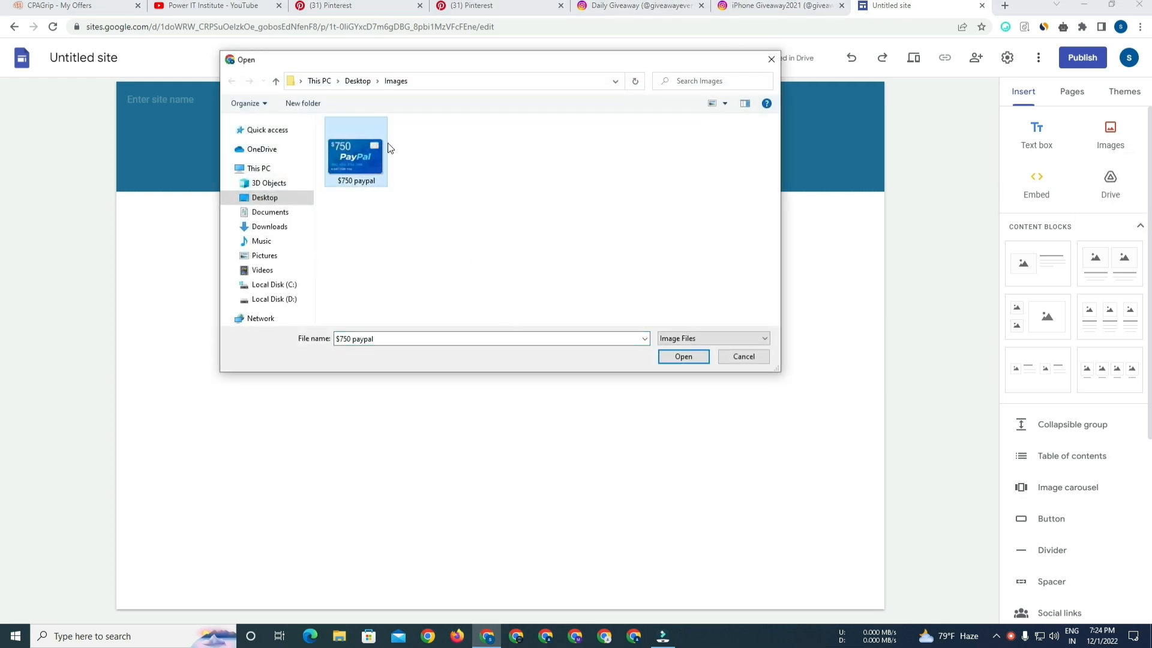
pyautogui.click(692, 360)
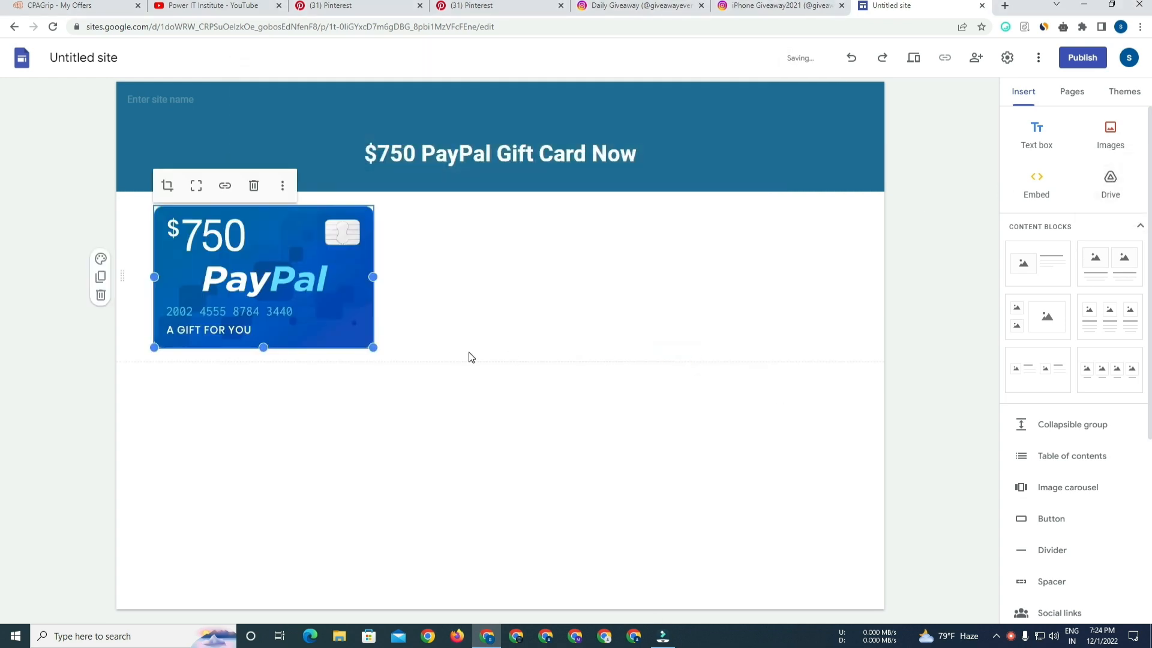
pyautogui.moveTo(371, 349); pyautogui.dragTo(739, 559)
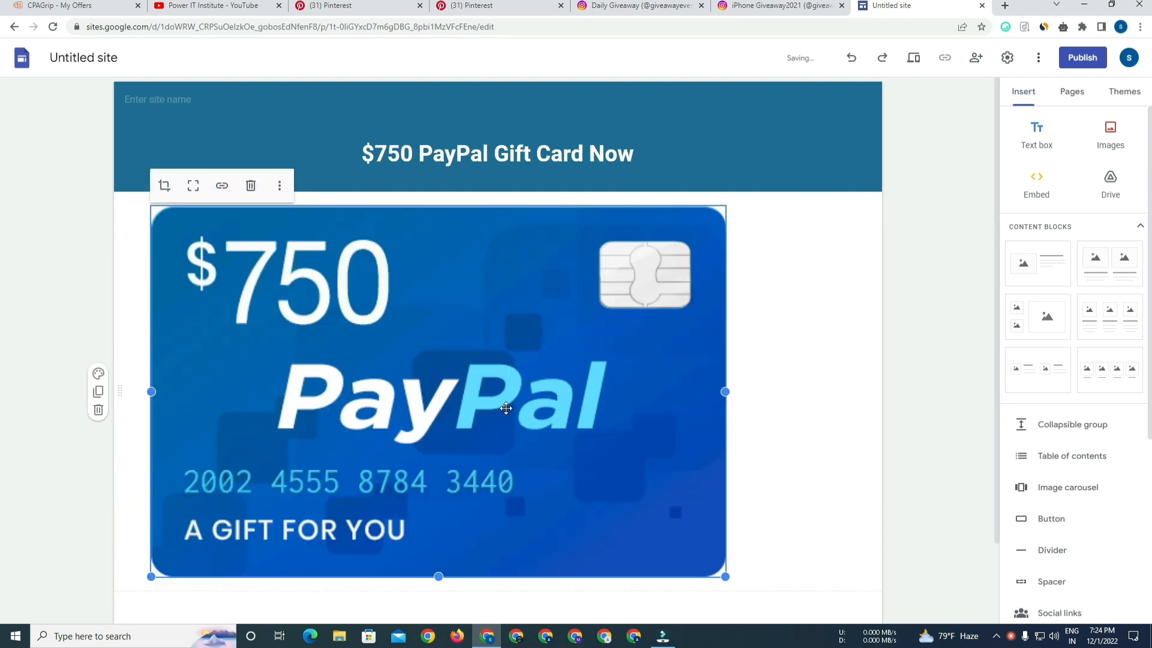
pyautogui.moveTo(515, 404); pyautogui.dragTo(539, 409)
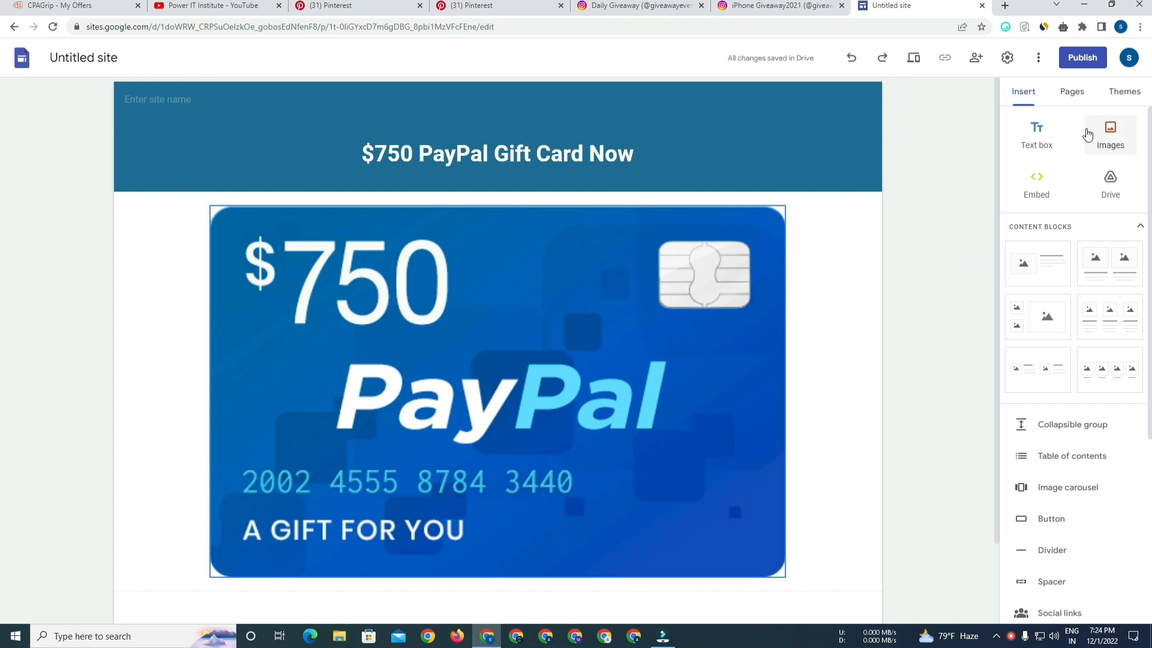
# Add a text box reading "$750 PayPal Gift Card Giveawaya" with font size 24.
pyautogui.click(1036, 133)
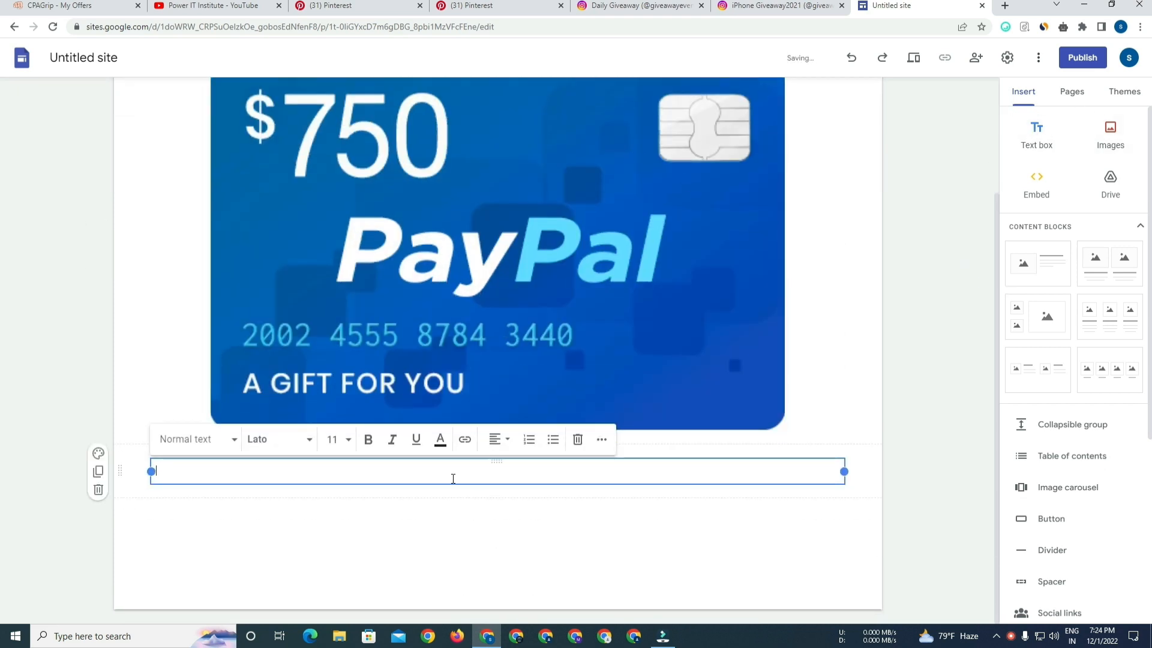
pyautogui.write('$750 PayPal Gift Card Giveawaya')
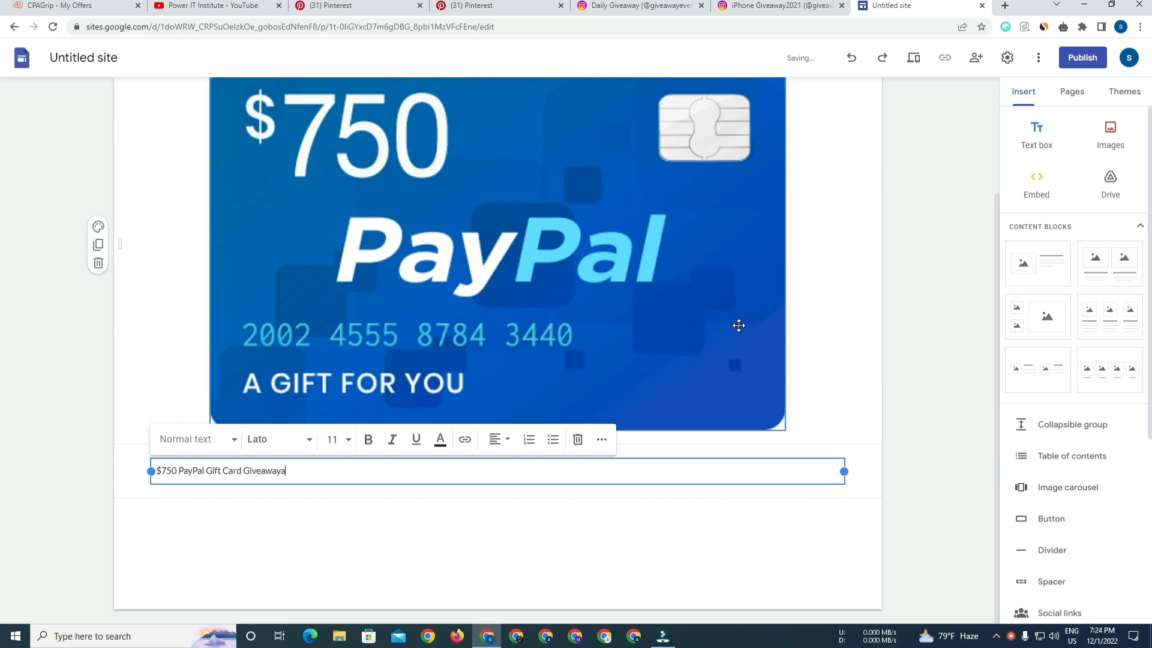
pyautogui.hotkey('ctrl', 'a')
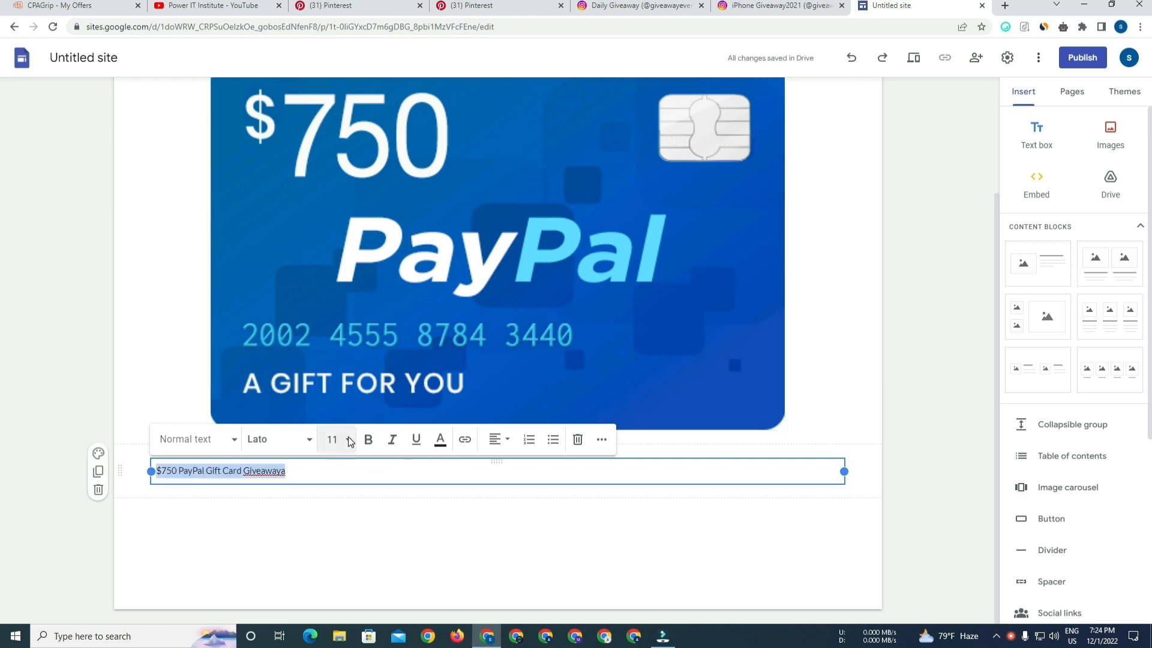
pyautogui.click(349, 440)
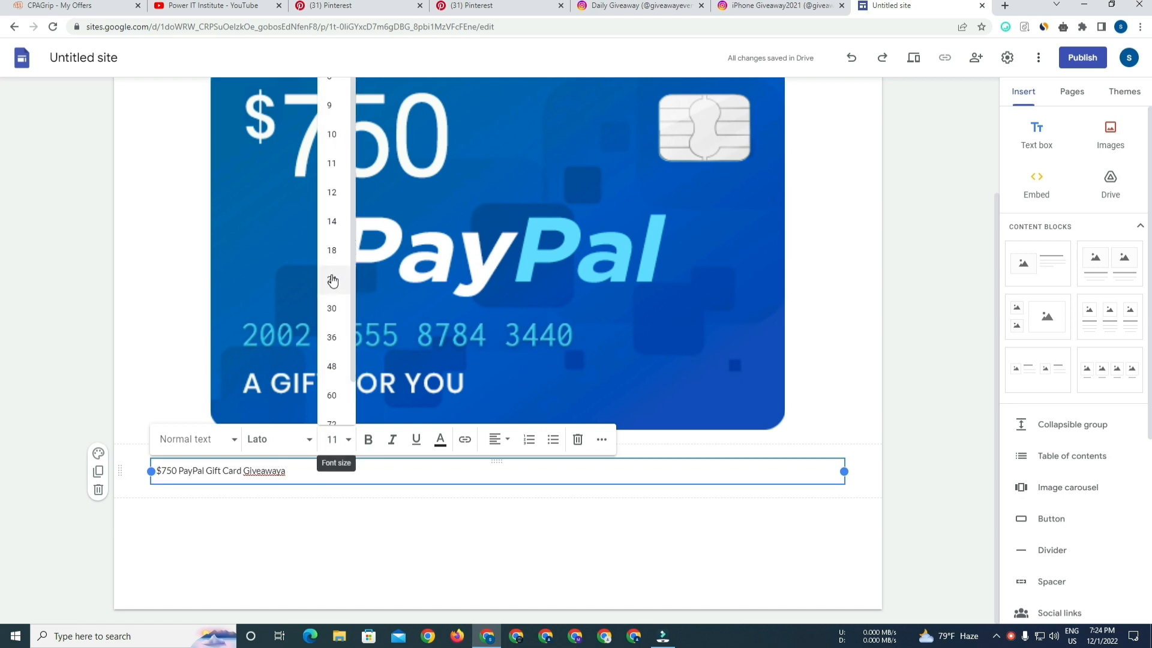
pyautogui.click(332, 279)
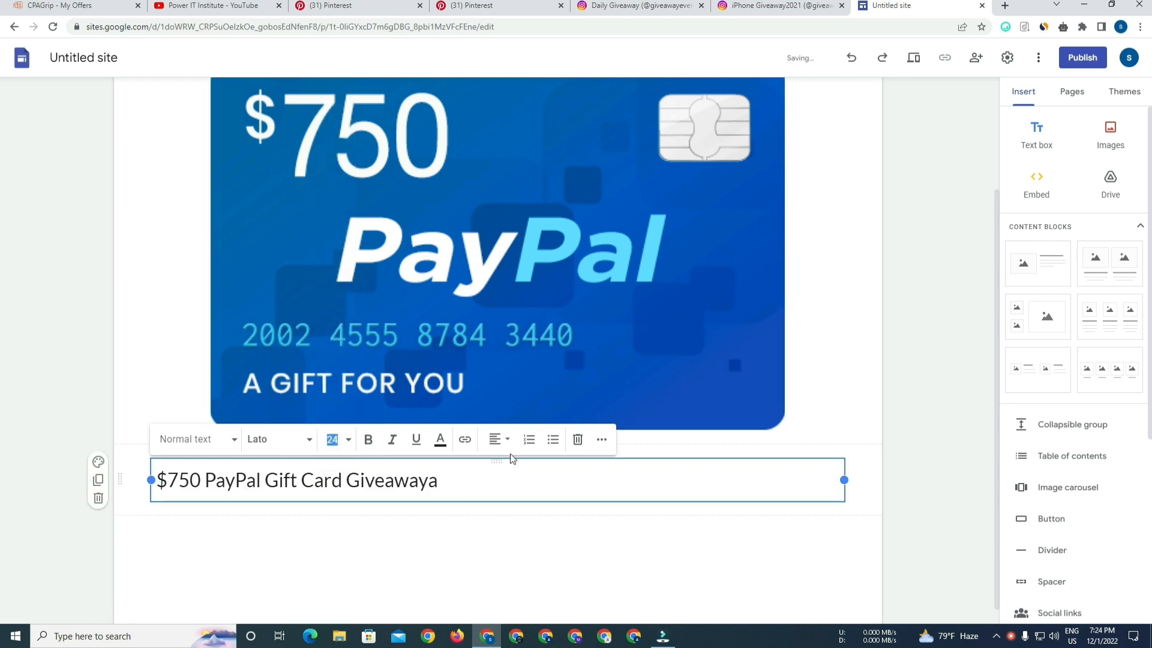
# Center-align the text box's text.
pyautogui.tripleClick(479, 482)
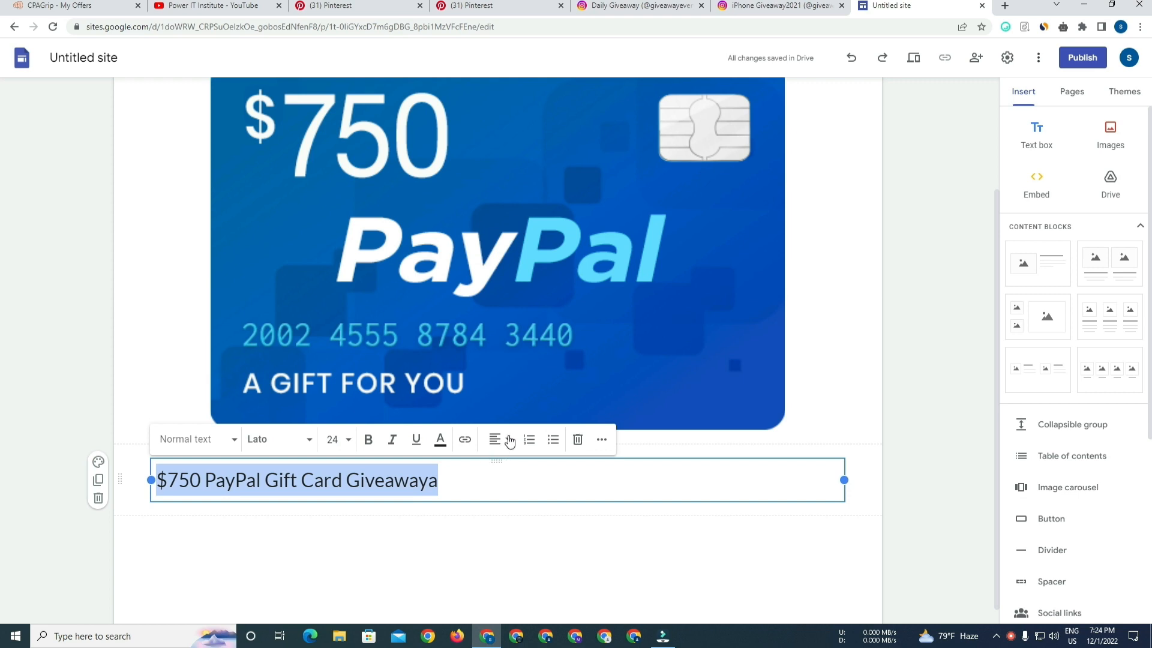
pyautogui.click(507, 440)
pyautogui.click(496, 474)
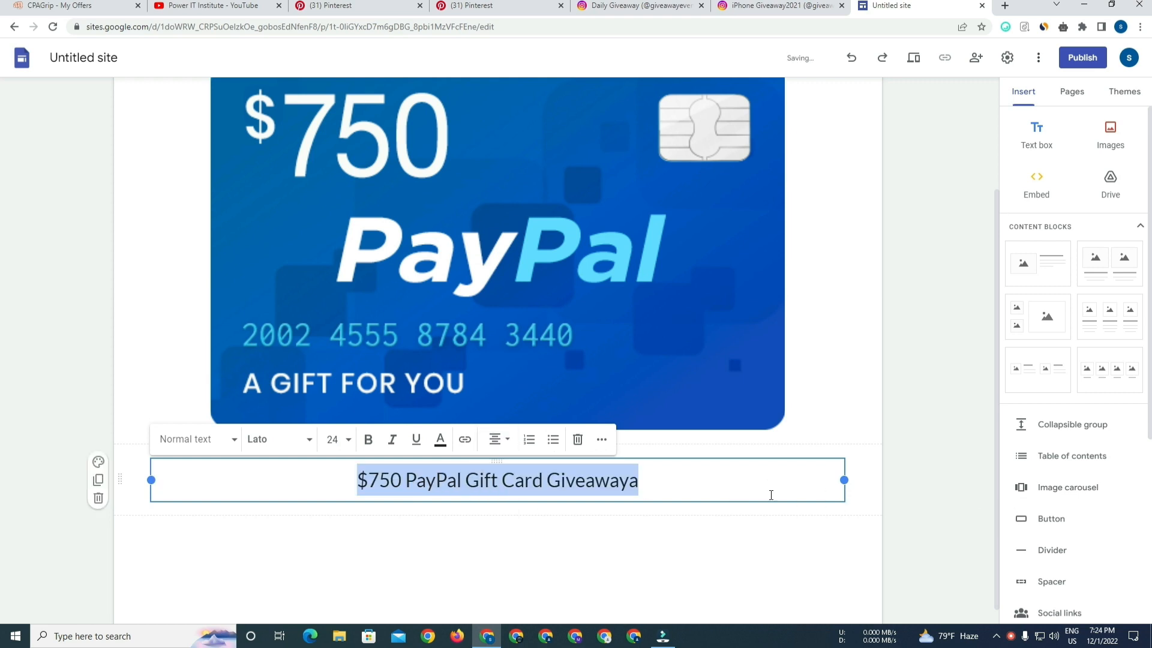
pyautogui.click(939, 403)
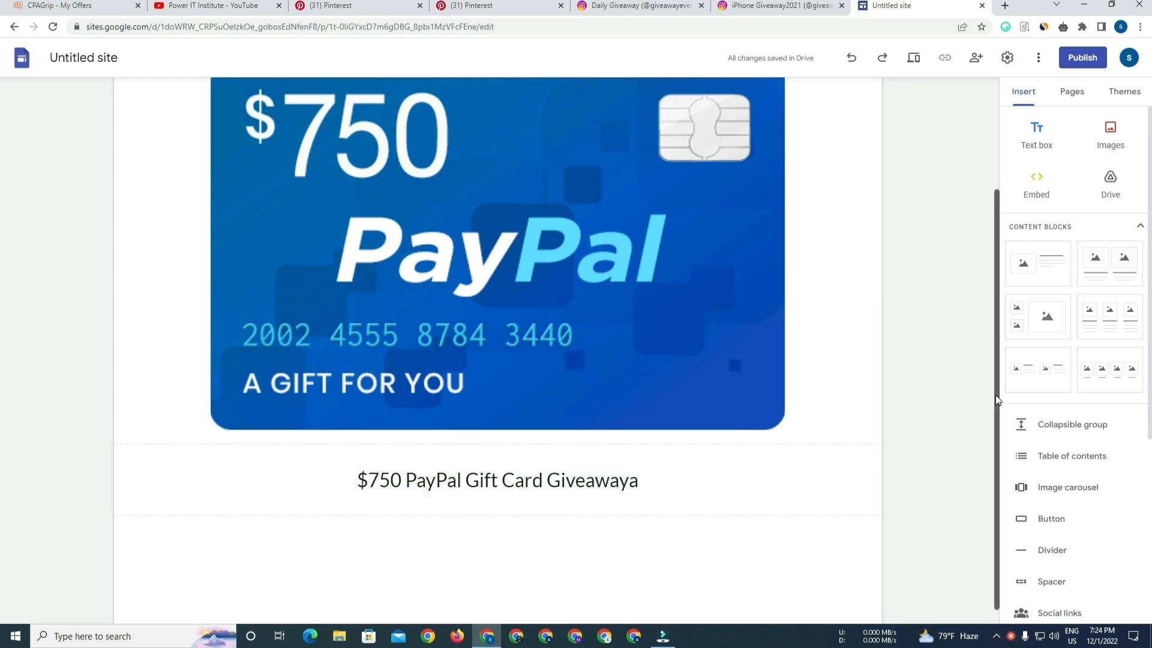
# Move the text box above the PayPal image and make its text bold.
pyautogui.moveTo(996, 400); pyautogui.dragTo(996, 383)
pyautogui.moveTo(497, 491); pyautogui.dragTo(489, 205)
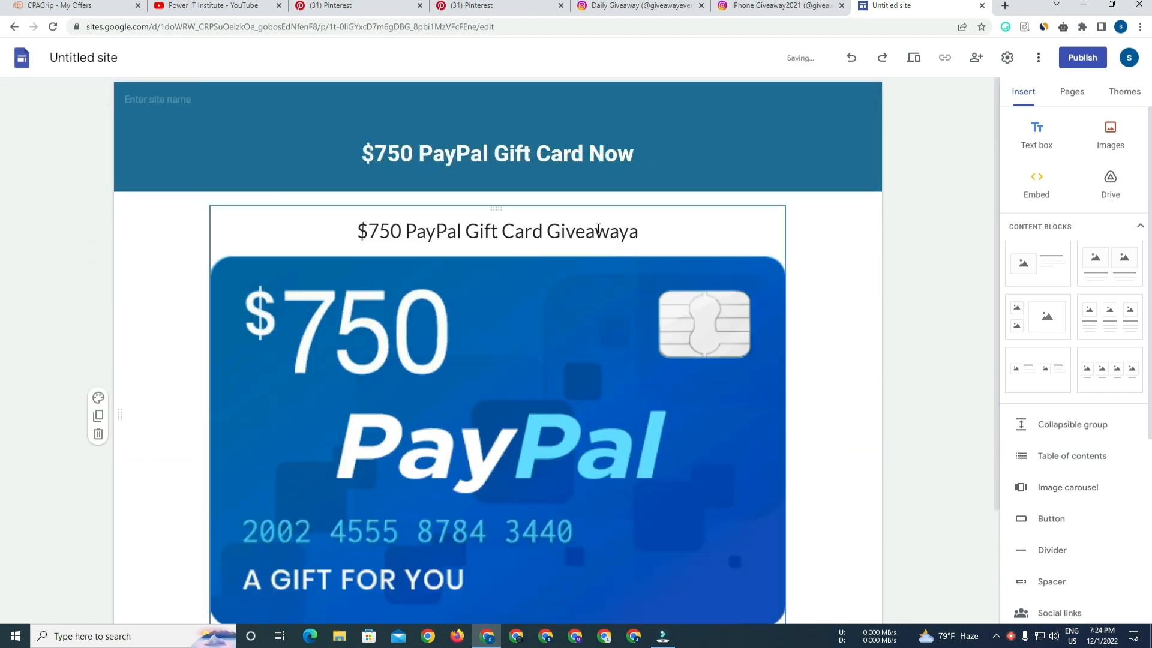
pyautogui.tripleClick(576, 232)
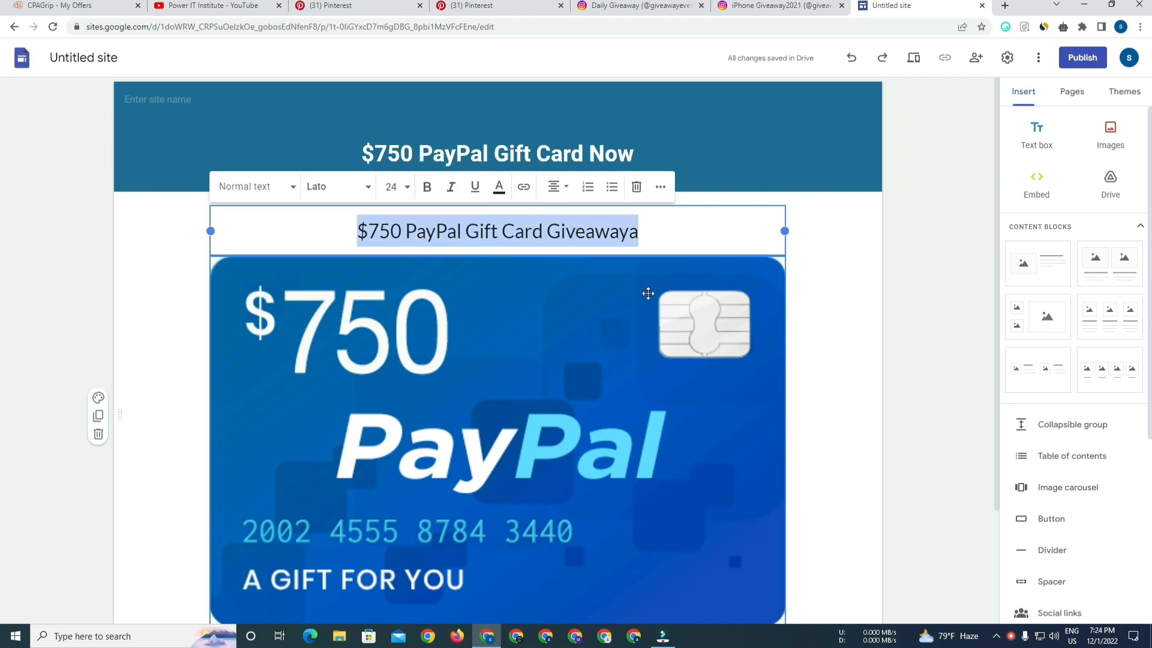
pyautogui.click(427, 187)
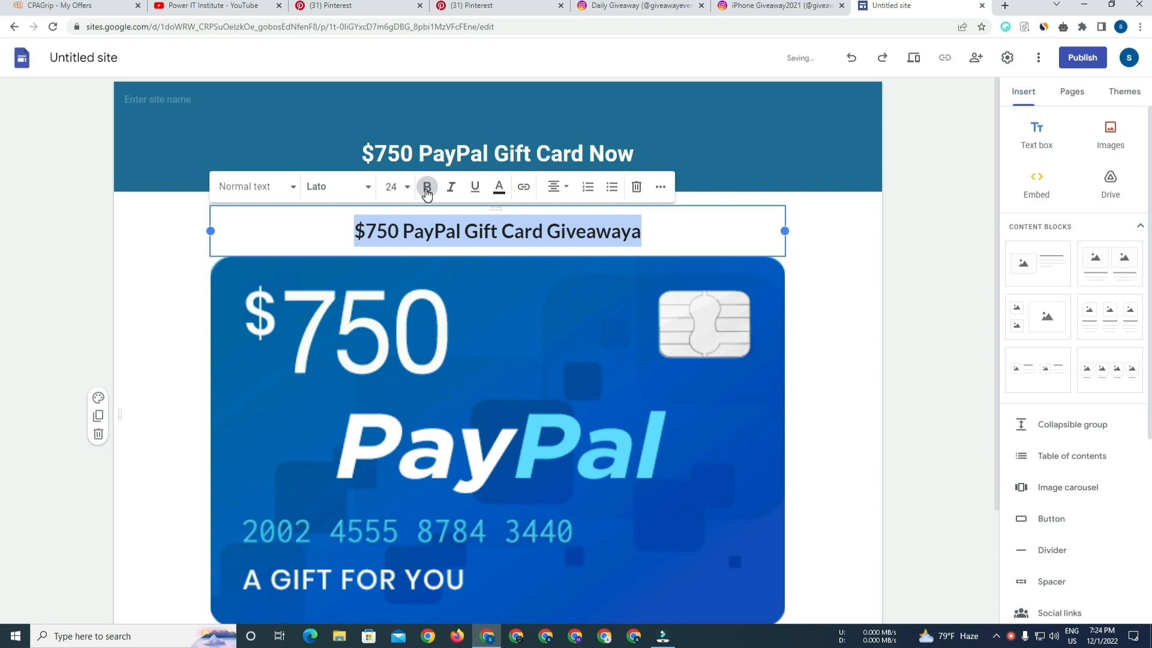
pyautogui.click(864, 317)
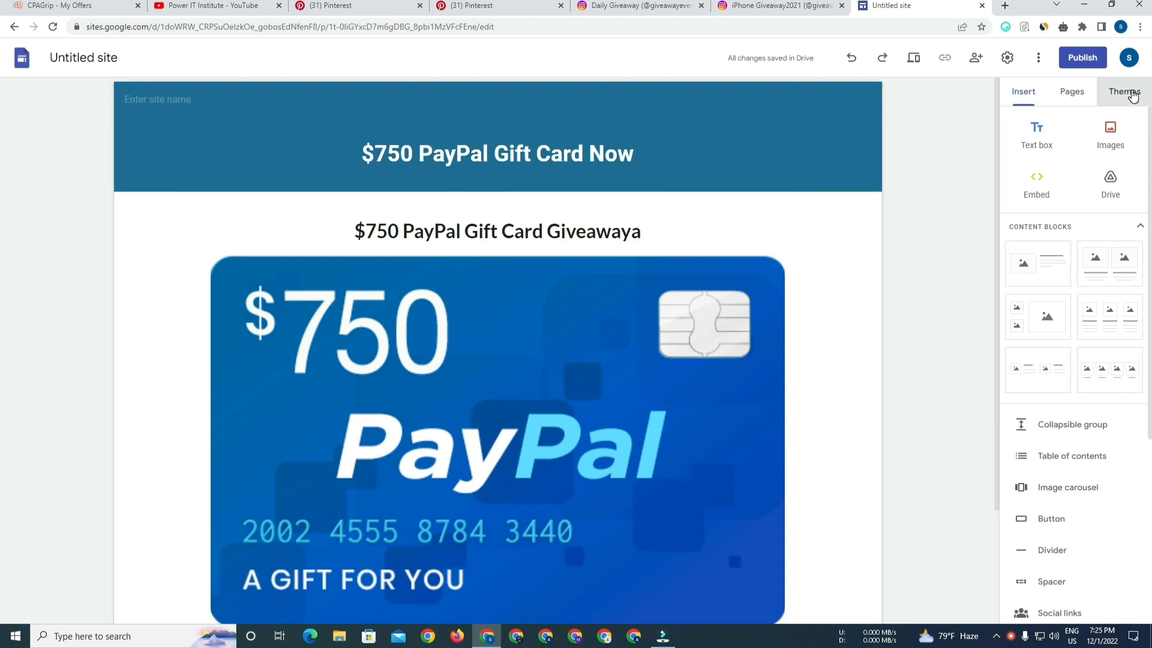
# Try the Simple theme's preset colour options.
pyautogui.click(1132, 96)
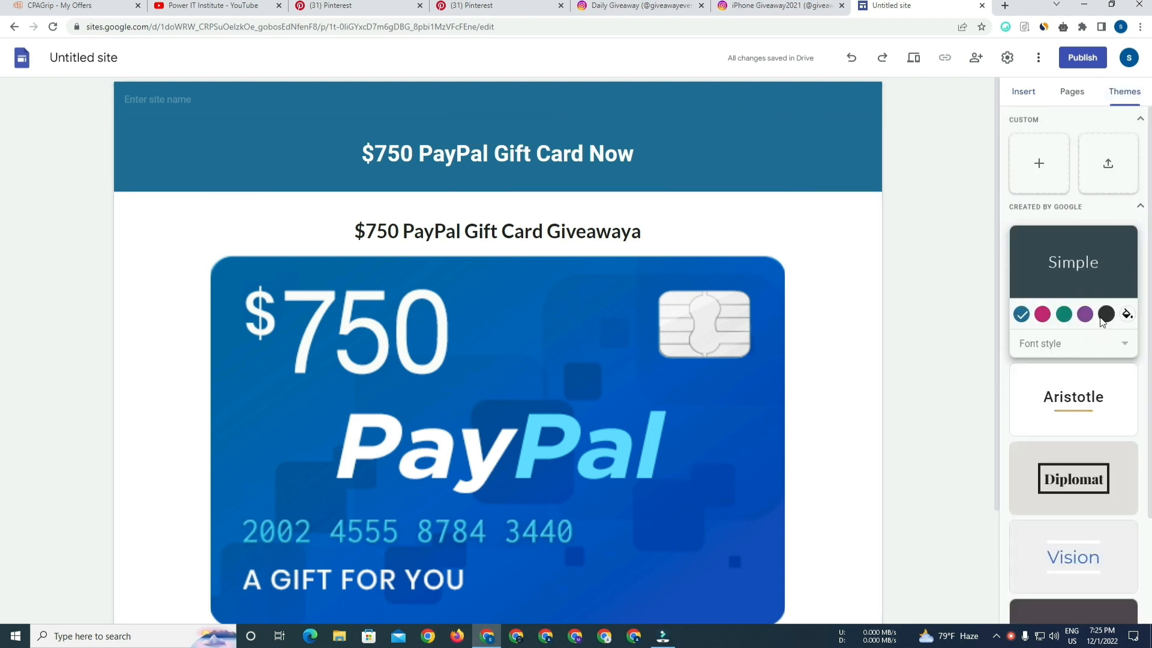
pyautogui.click(1042, 317)
pyautogui.click(1064, 316)
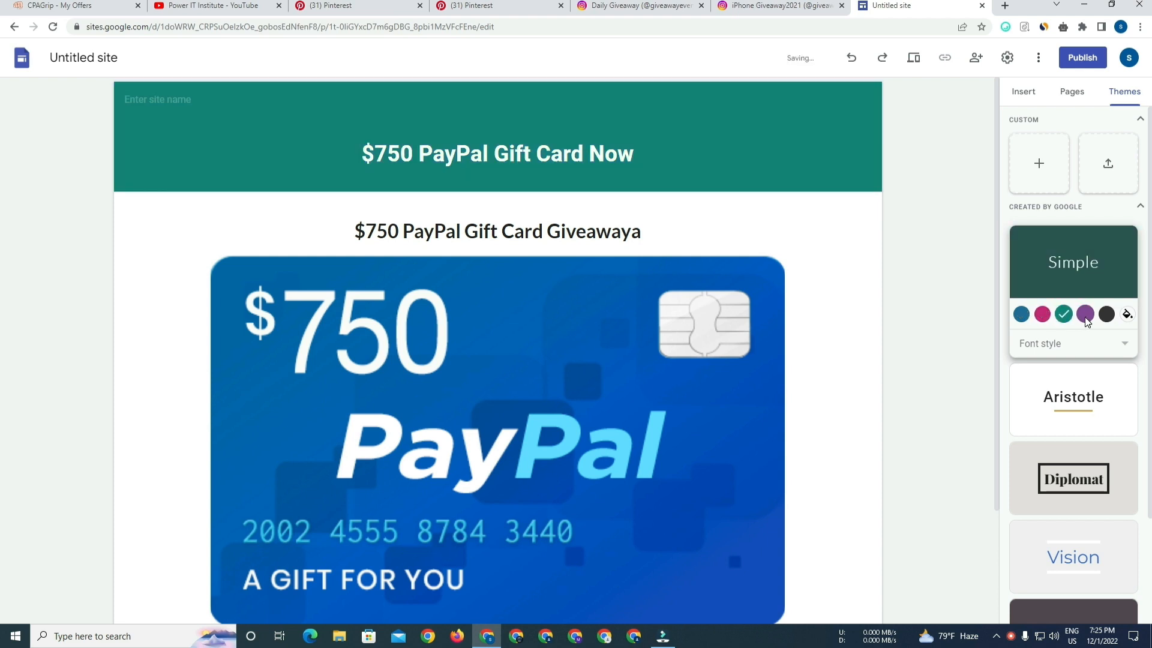
pyautogui.click(1085, 314)
pyautogui.click(1107, 315)
# Set a custom Simple theme colour of #0b6ab0.
pyautogui.click(1128, 315)
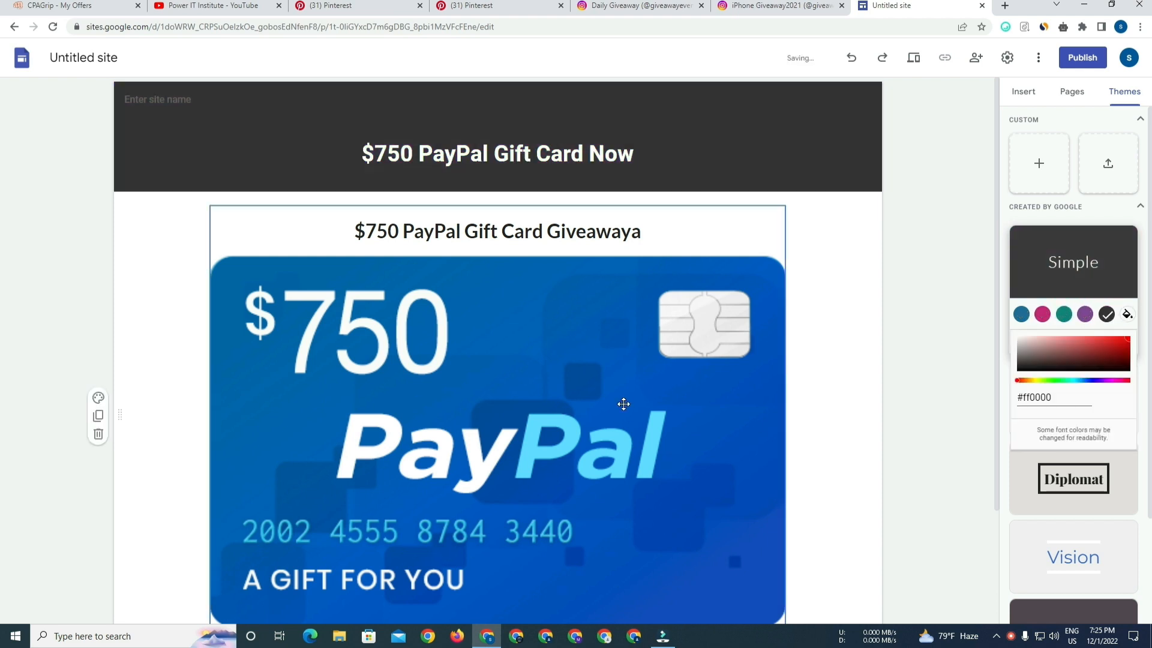
pyautogui.moveTo(1093, 380); pyautogui.dragTo(1081, 380)
pyautogui.click(1123, 345)
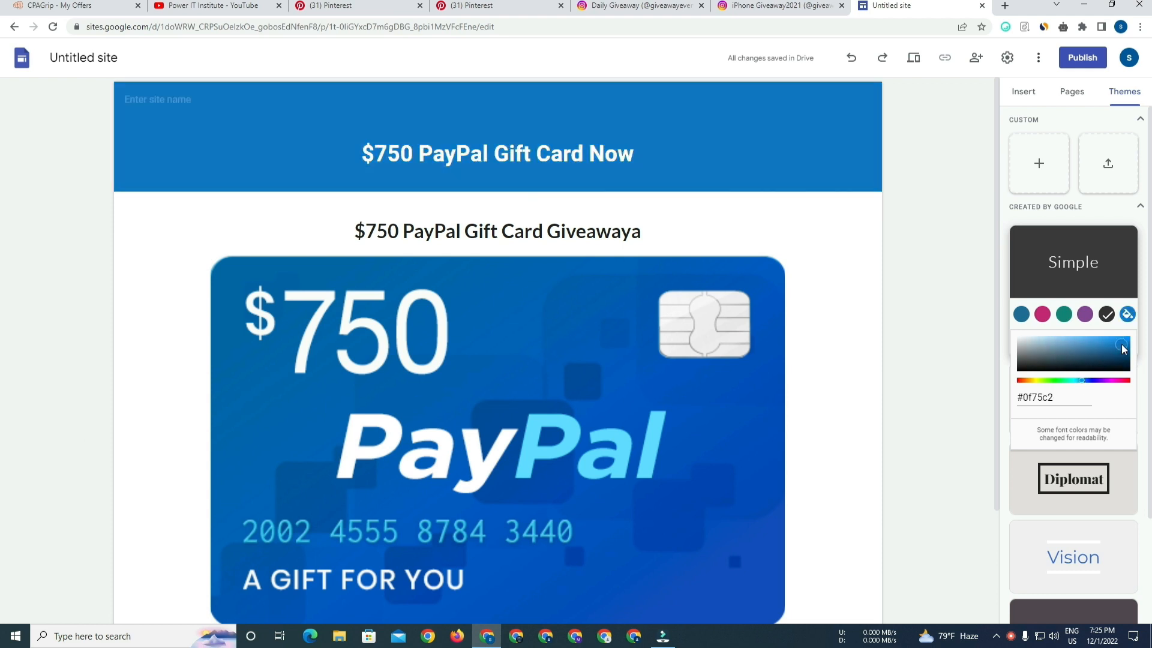
pyautogui.click(1122, 346)
pyautogui.moveTo(1124, 346); pyautogui.dragTo(1125, 349)
pyautogui.click(1125, 350)
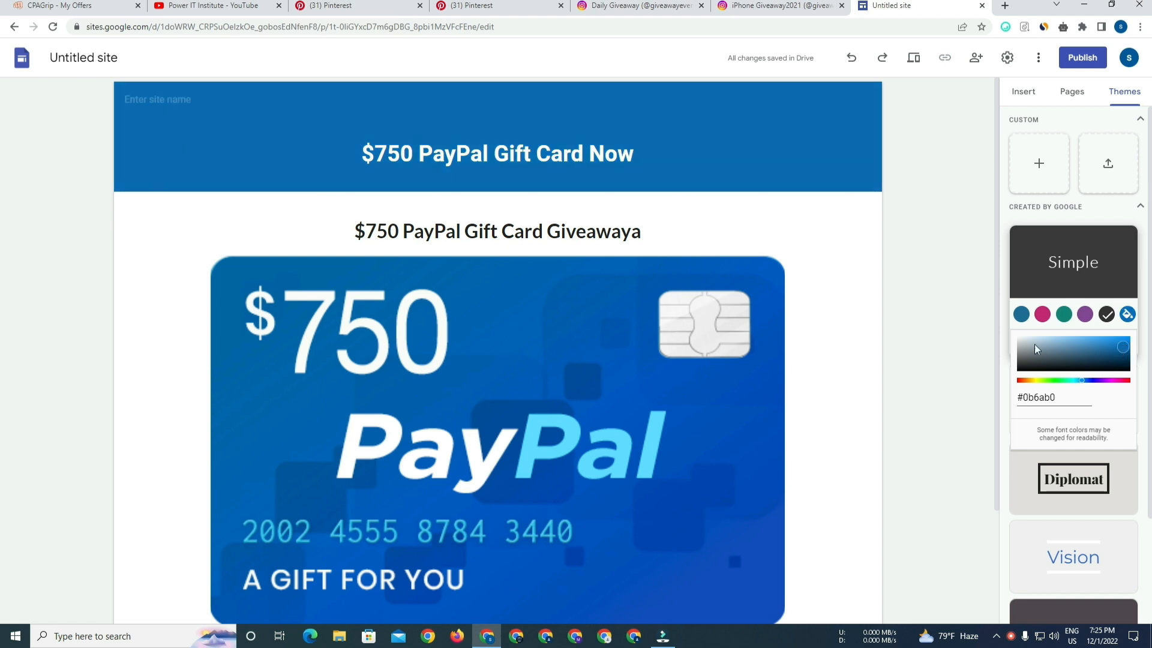
pyautogui.click(947, 300)
# Add a button named "Enter to Win" below the image.
pyautogui.moveTo(997, 259); pyautogui.dragTo(1000, 442)
pyautogui.click(1023, 92)
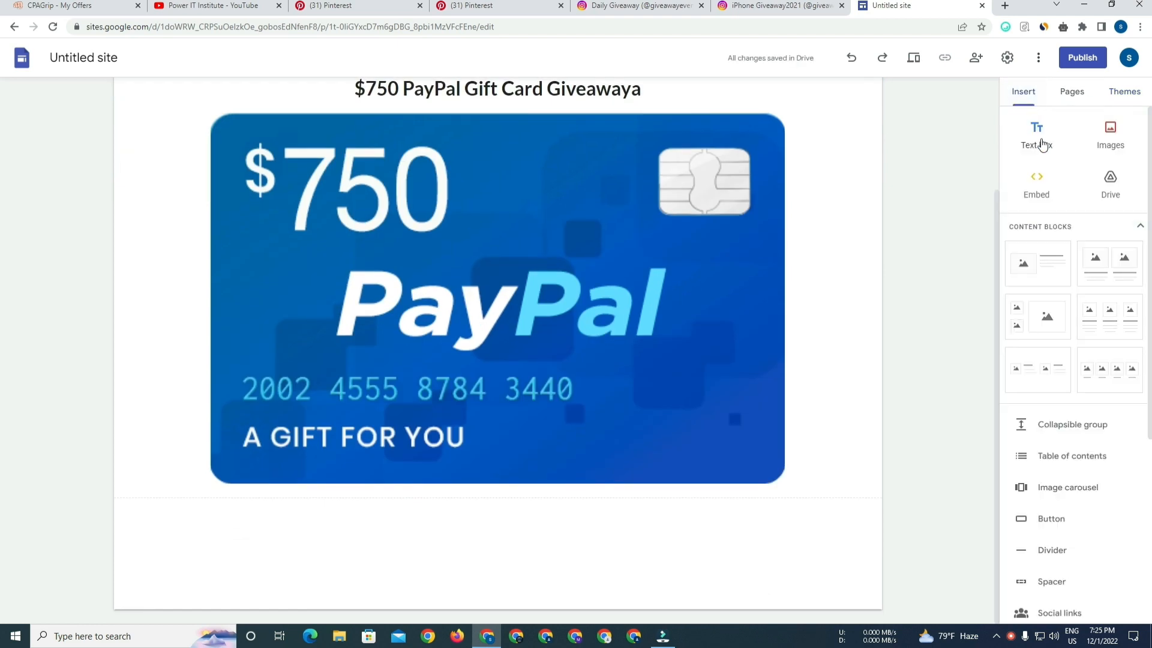
pyautogui.click(1054, 526)
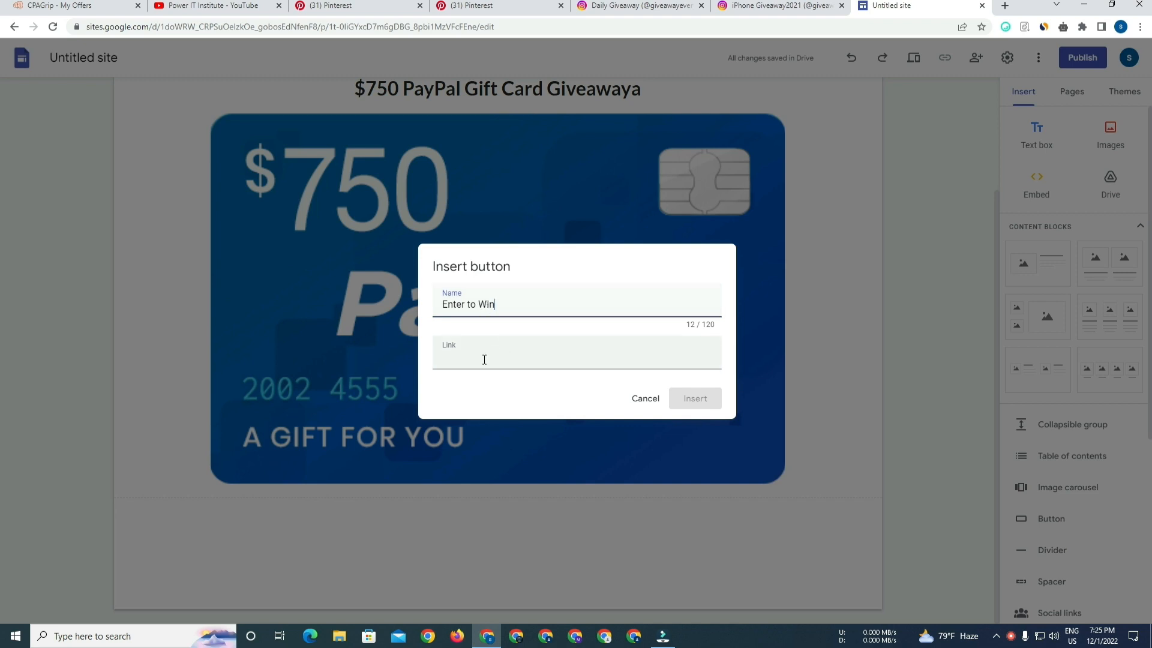
# Copy the offer's tracking link in CPAGrip, paste it as the button's link, and insert the button.
pyautogui.click(66, 7)
pyautogui.click(728, 331)
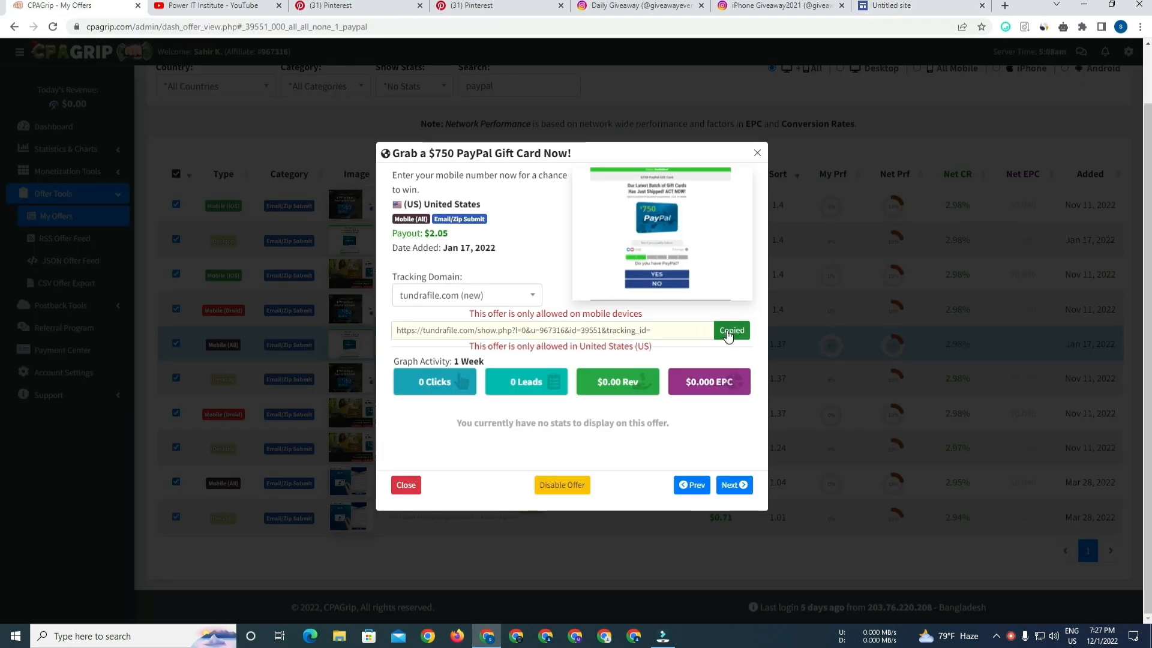
pyautogui.click(891, 6)
pyautogui.click(474, 352)
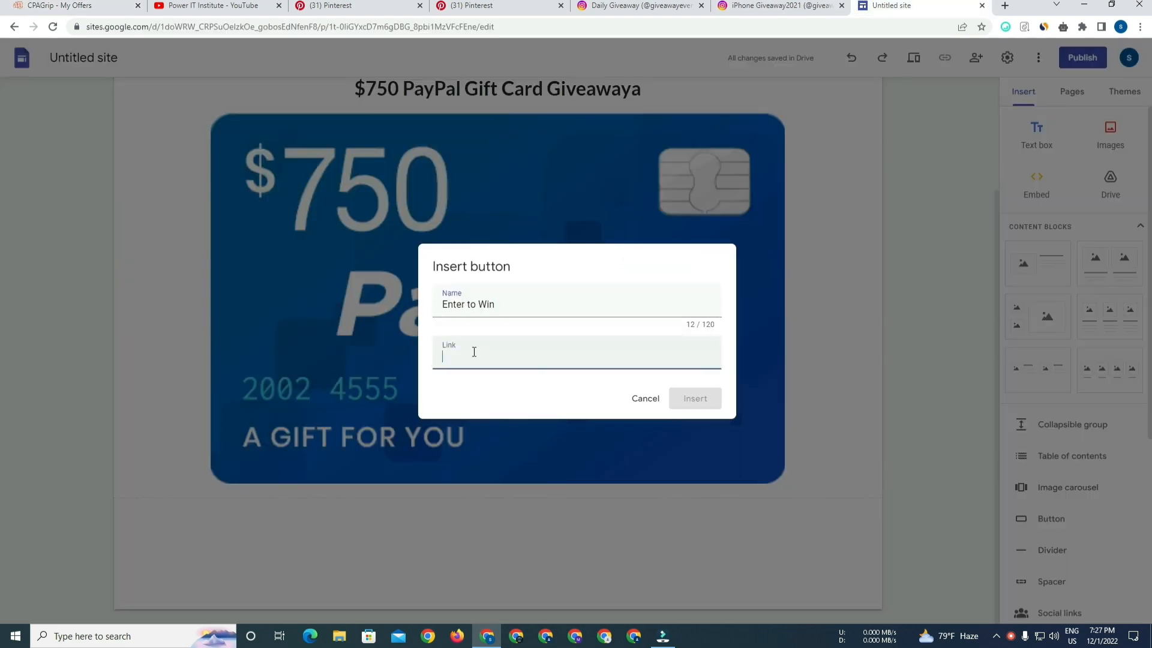
pyautogui.hotkey('ctrl', 'v')
pyautogui.click(702, 400)
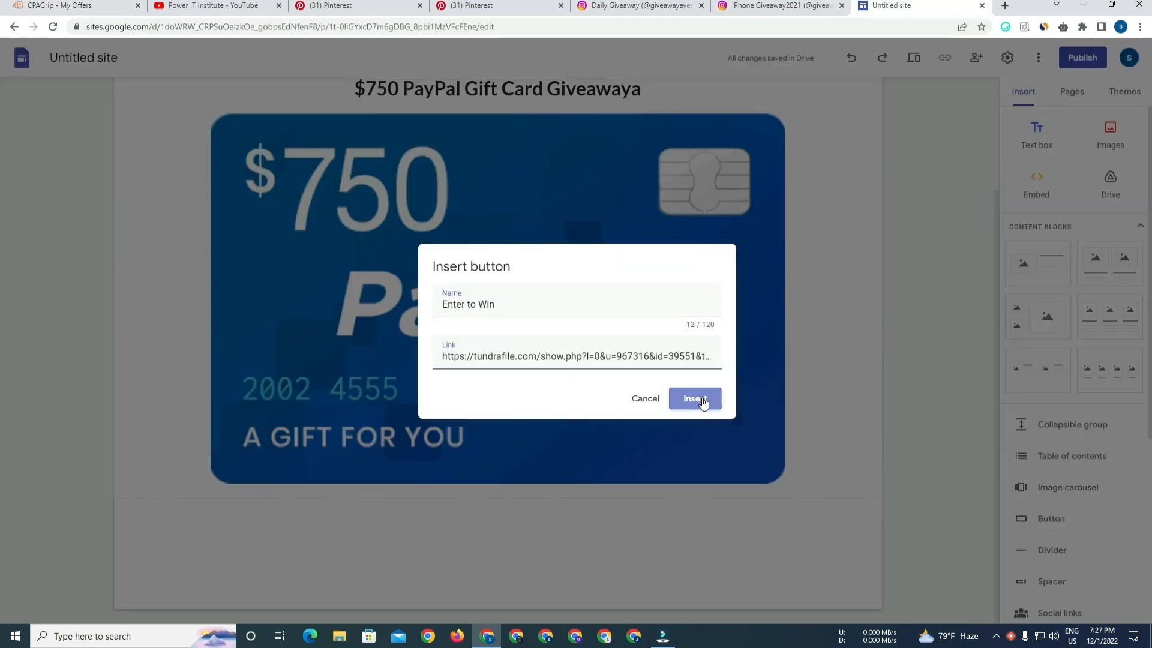
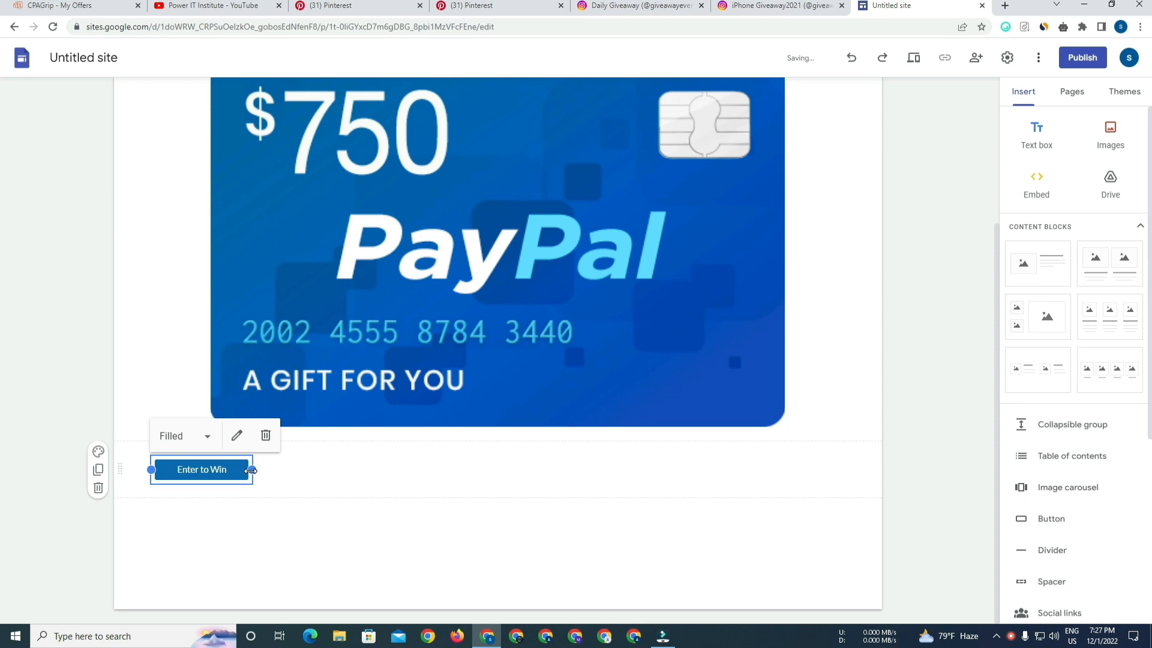
# Widen the Enter to Win button to stretch across the width of the image.
pyautogui.moveTo(251, 470); pyautogui.dragTo(547, 471)
pyautogui.moveTo(398, 476); pyautogui.dragTo(489, 471)
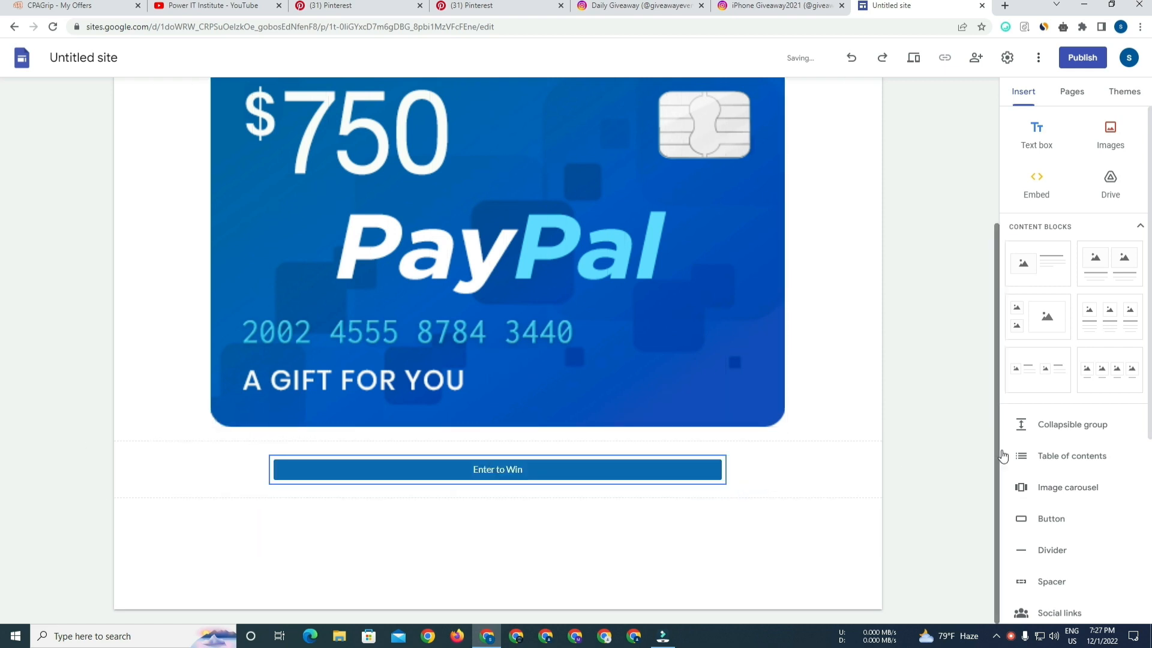
# Delete the stray trailing letter from the "$750 PayPal Gift Card Giveaway" heading.
pyautogui.scroll(3, 999, 404)
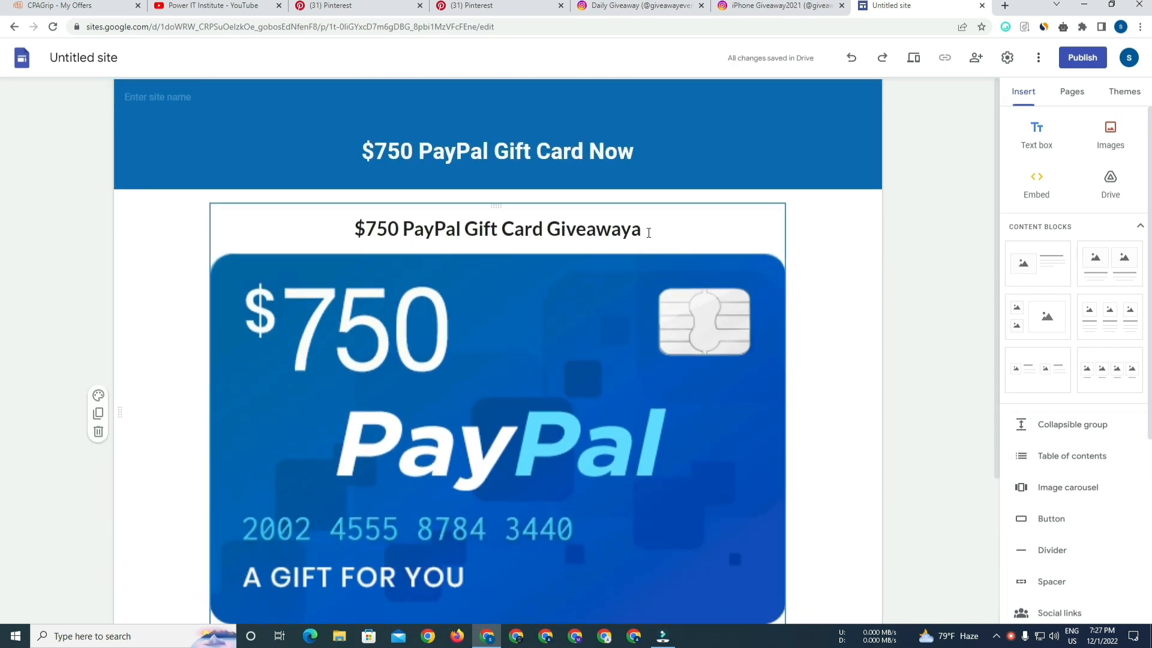
pyautogui.click(649, 233)
pyautogui.press('BackSpace')
pyautogui.click(905, 270)
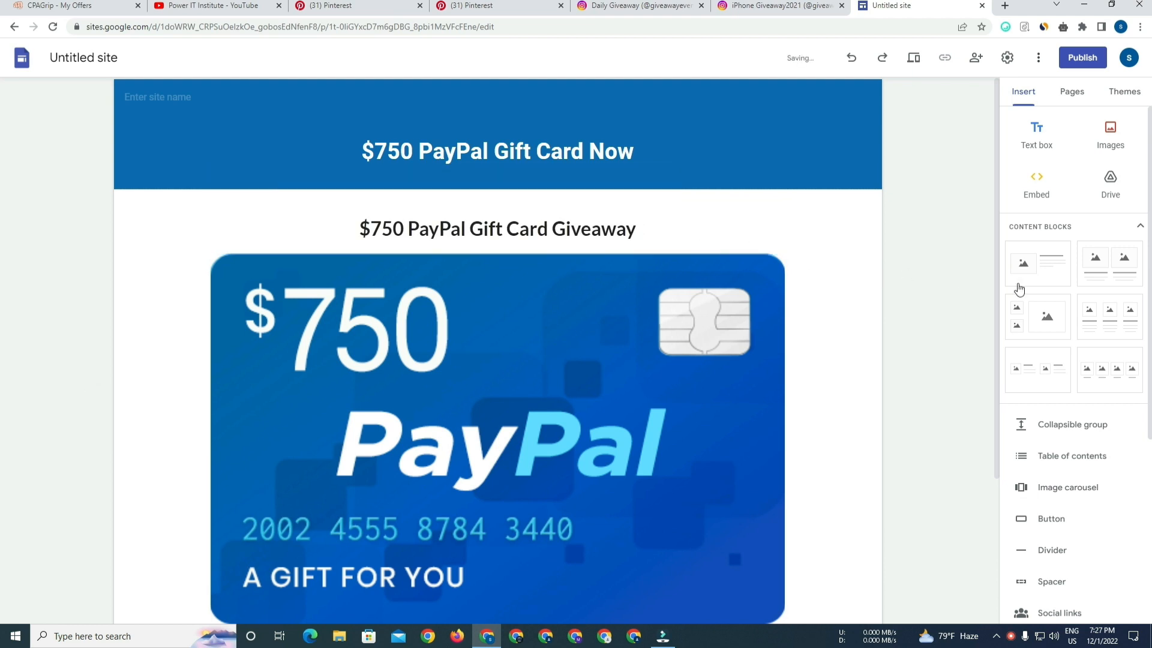
# Preview the page, check it on a phone-sized screen, and close the preview.
pyautogui.scroll(-3, 997, 318)
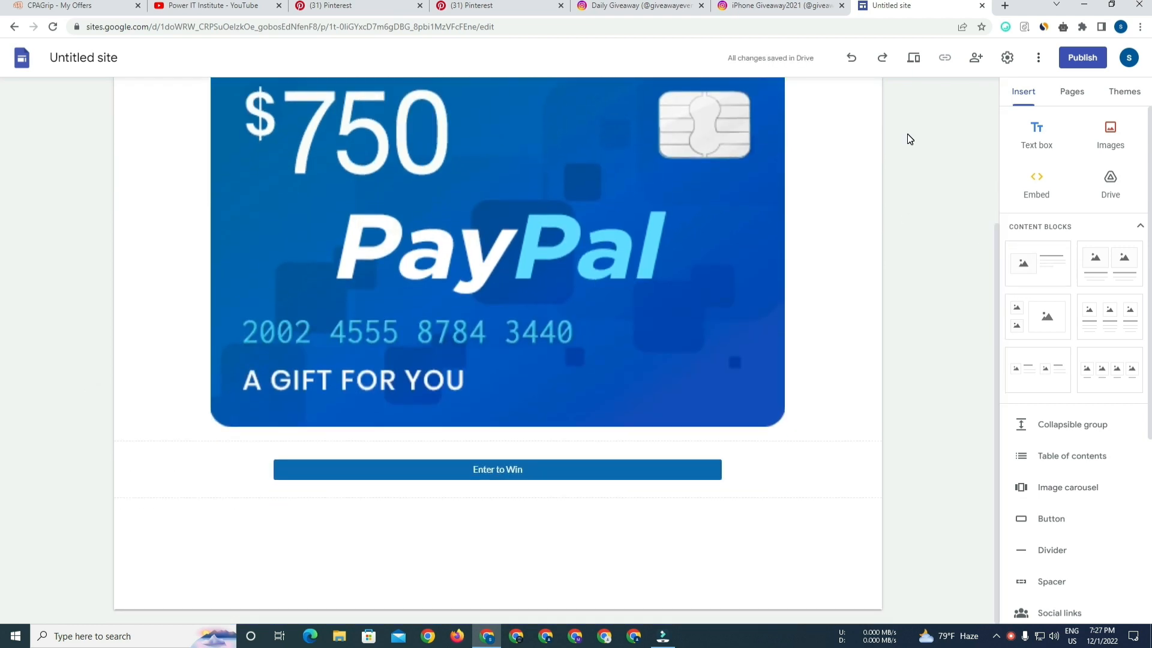
pyautogui.click(914, 59)
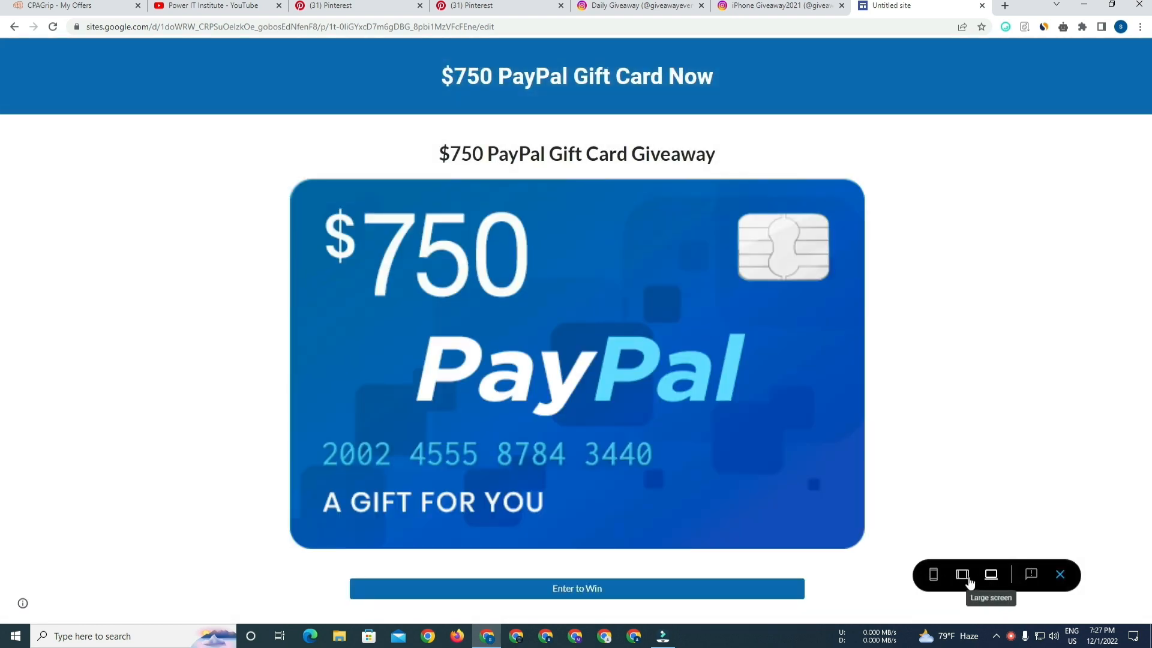
pyautogui.click(933, 575)
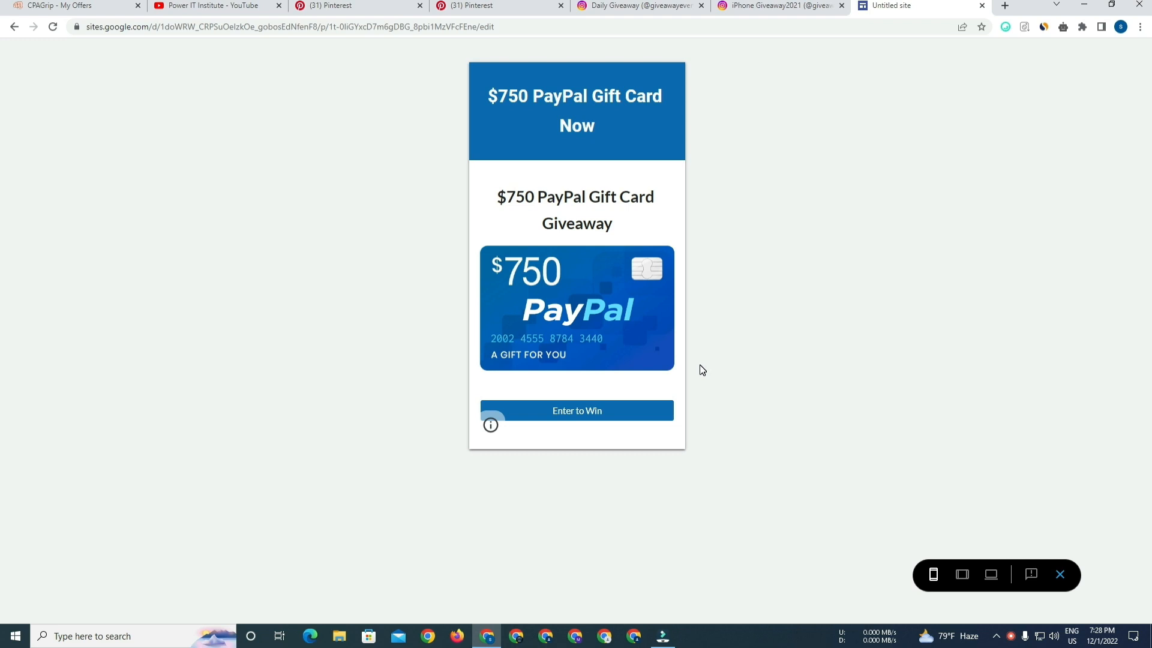
pyautogui.click(1060, 575)
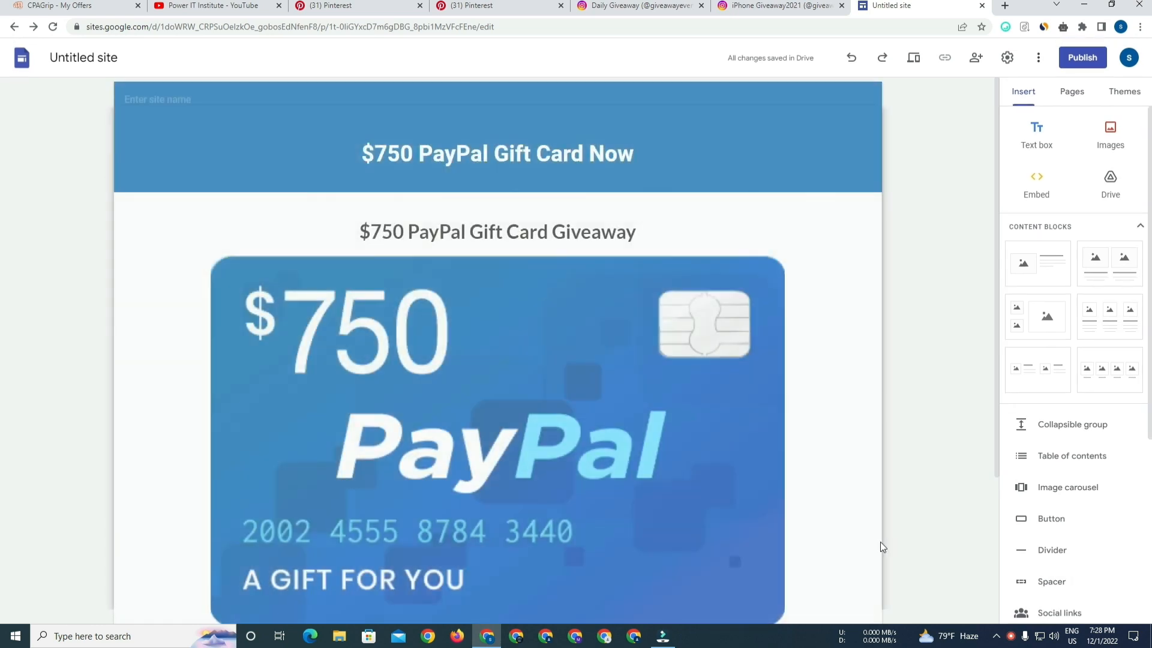
# Paste the offer's tracking link as the link on the PayPal gift card image.
pyautogui.scroll(-1, 520, 408)
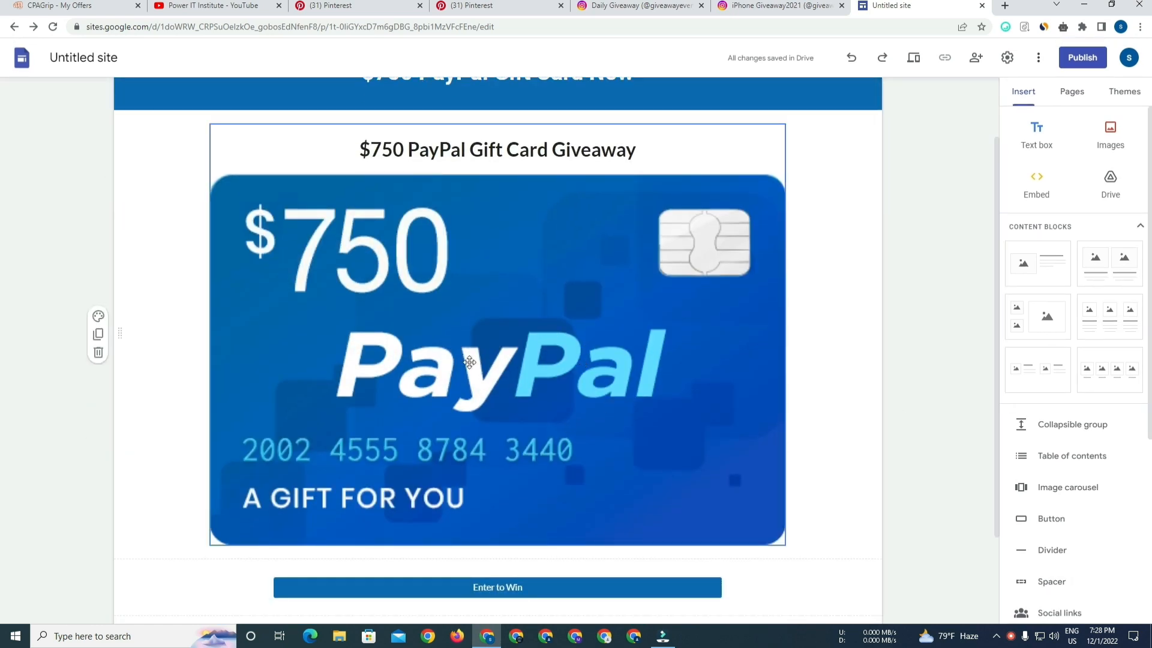
pyautogui.click(554, 388)
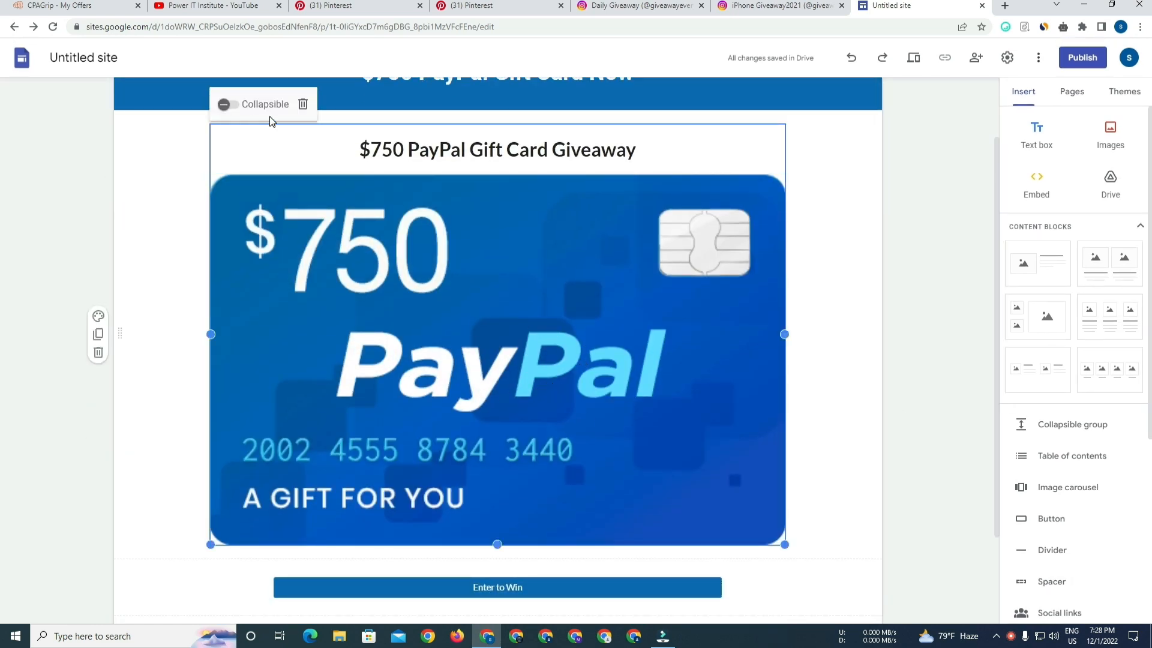
pyautogui.doubleClick(332, 265)
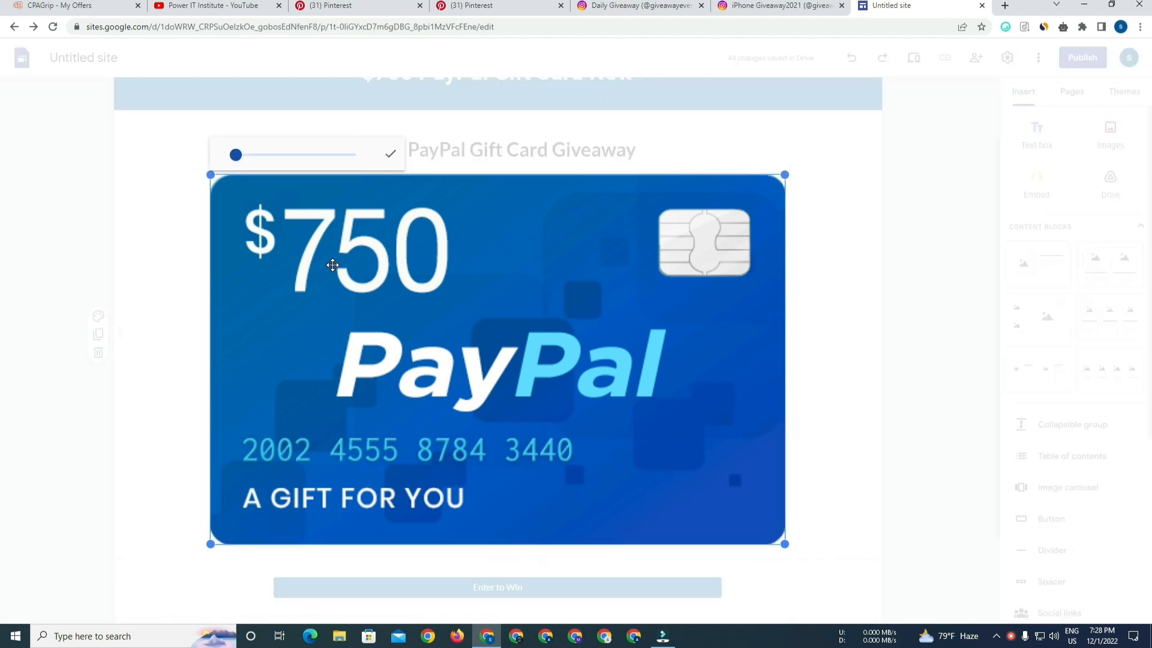
pyautogui.click(857, 277)
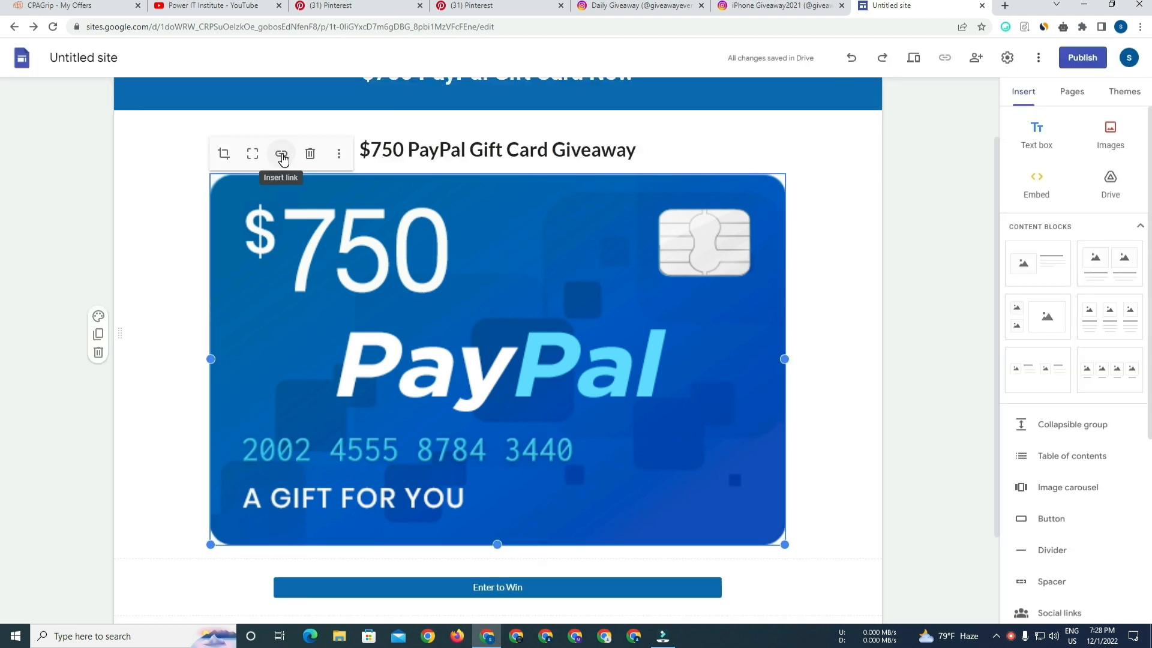
pyautogui.click(282, 155)
pyautogui.hotkey('ctrl', 'v')
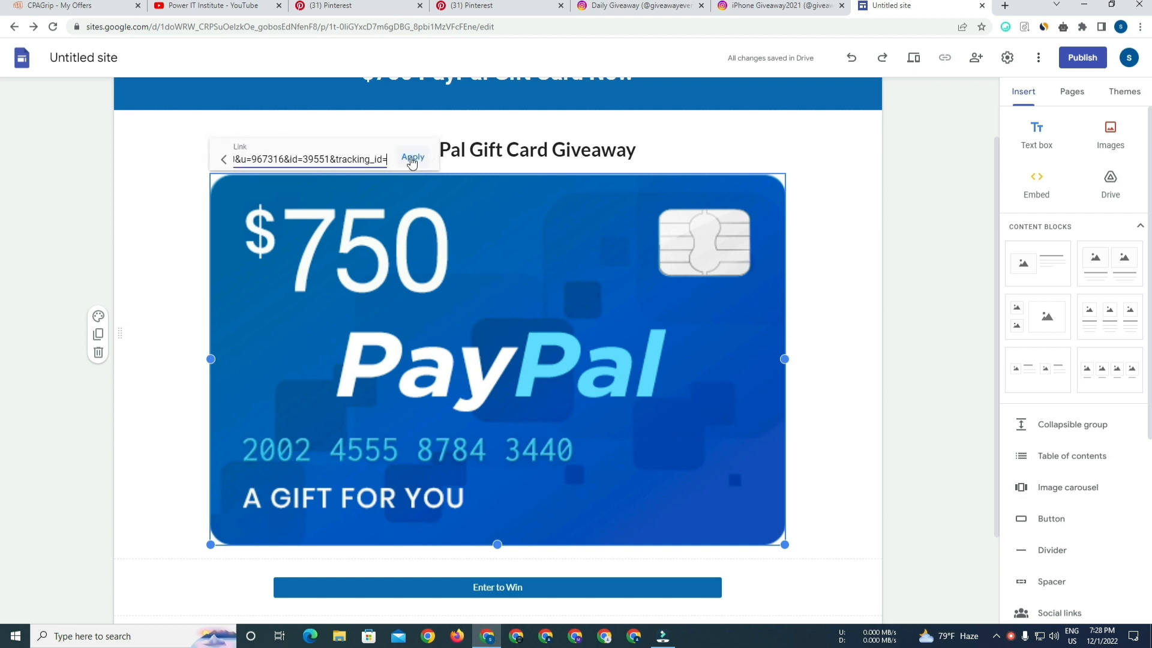
pyautogui.click(411, 157)
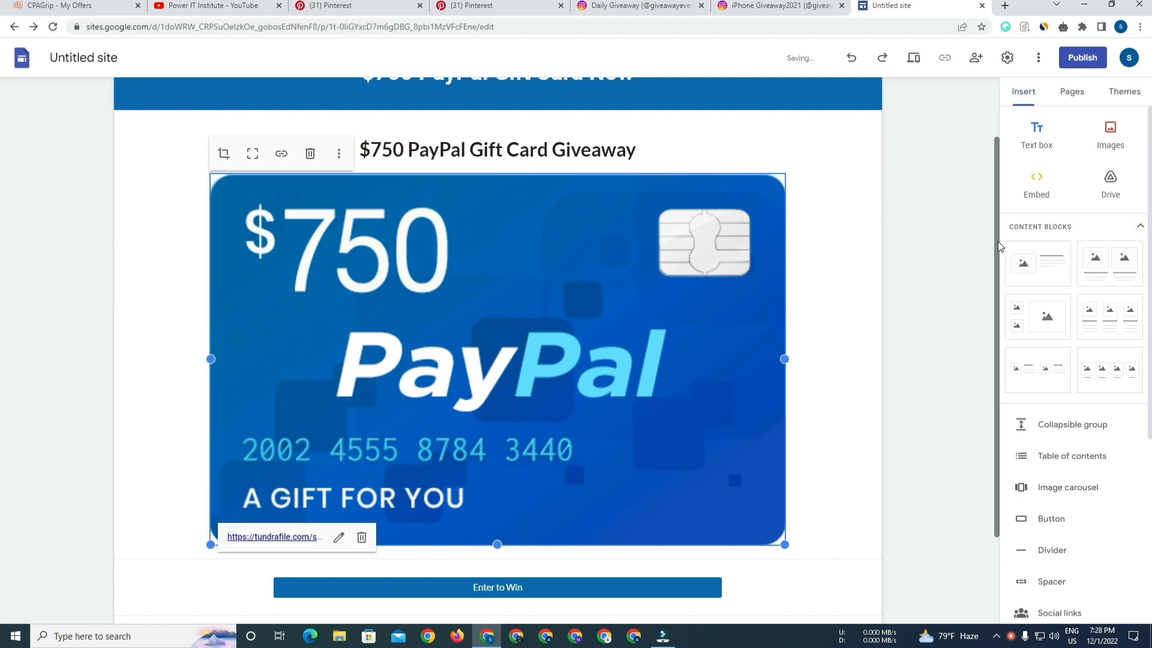
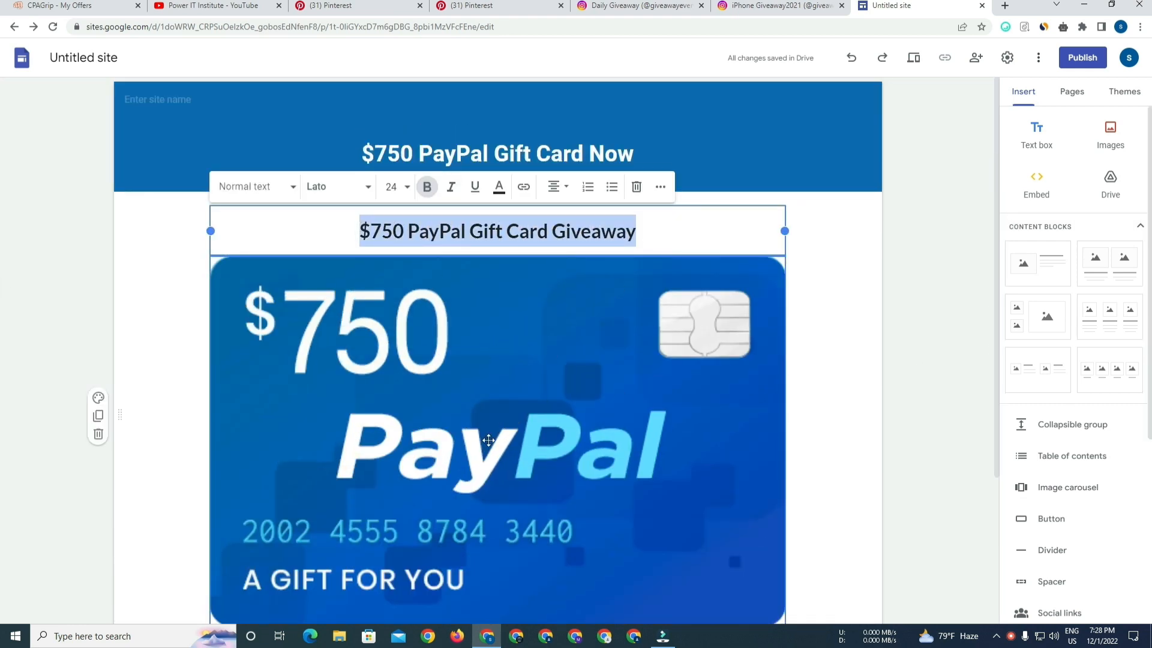
# Color the "$750 PayPal Gift Card Giveaway" heading blue (#3c78d8).
pyautogui.click(499, 186)
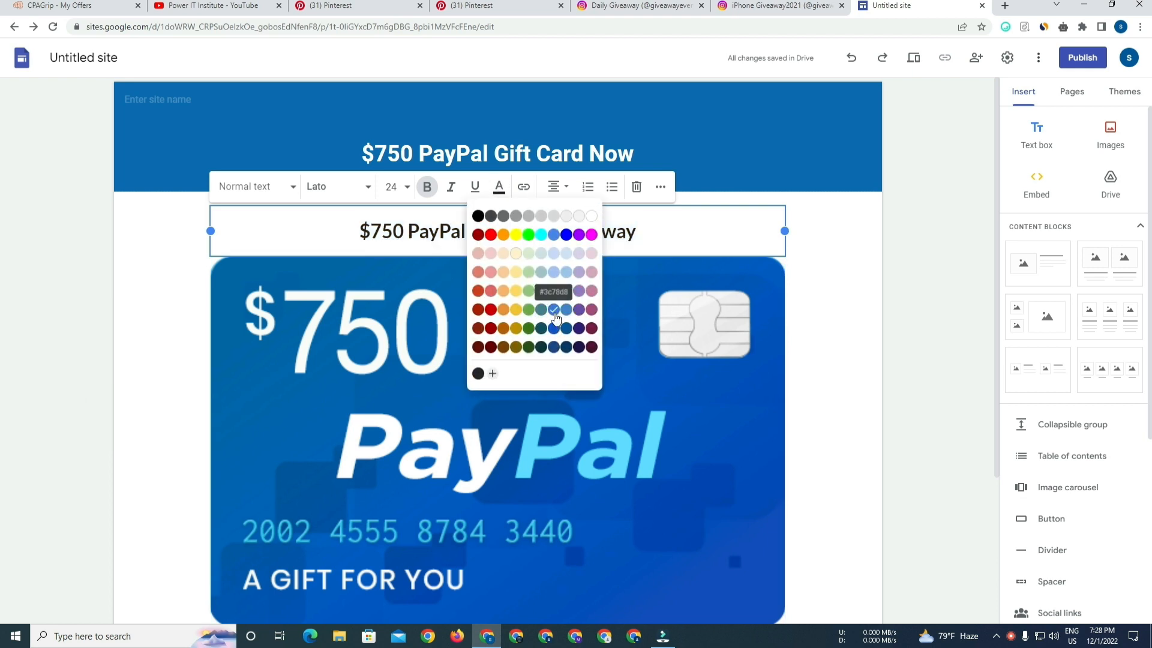
pyautogui.click(553, 309)
pyautogui.click(640, 240)
pyautogui.moveTo(681, 241); pyautogui.dragTo(352, 228)
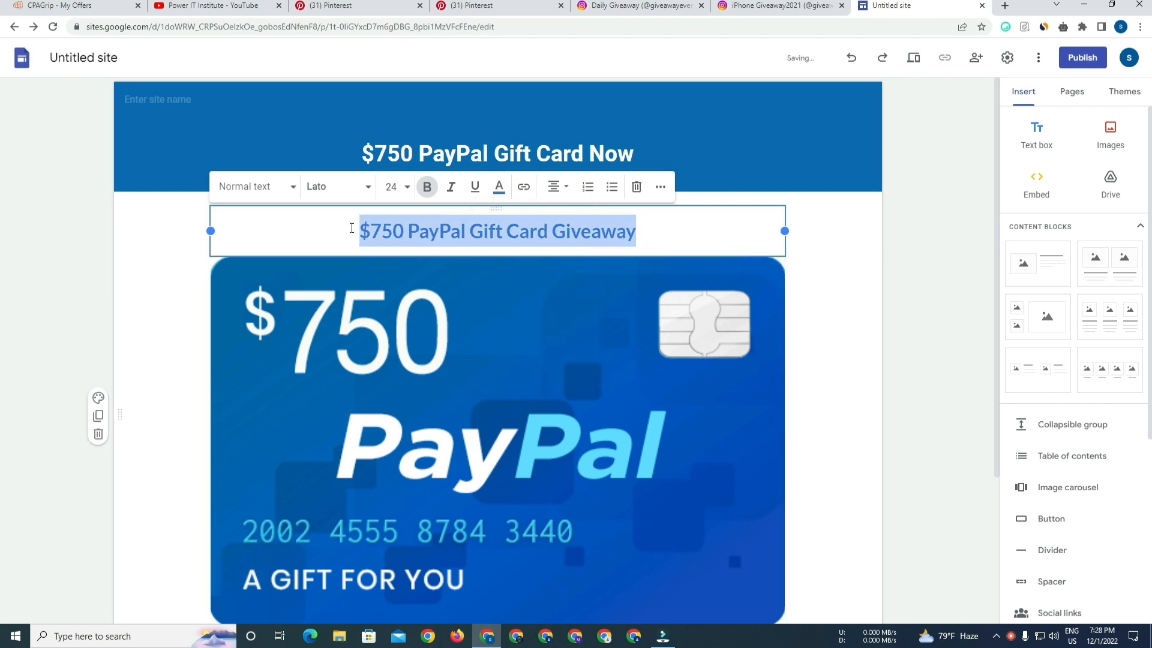
pyautogui.click(428, 190)
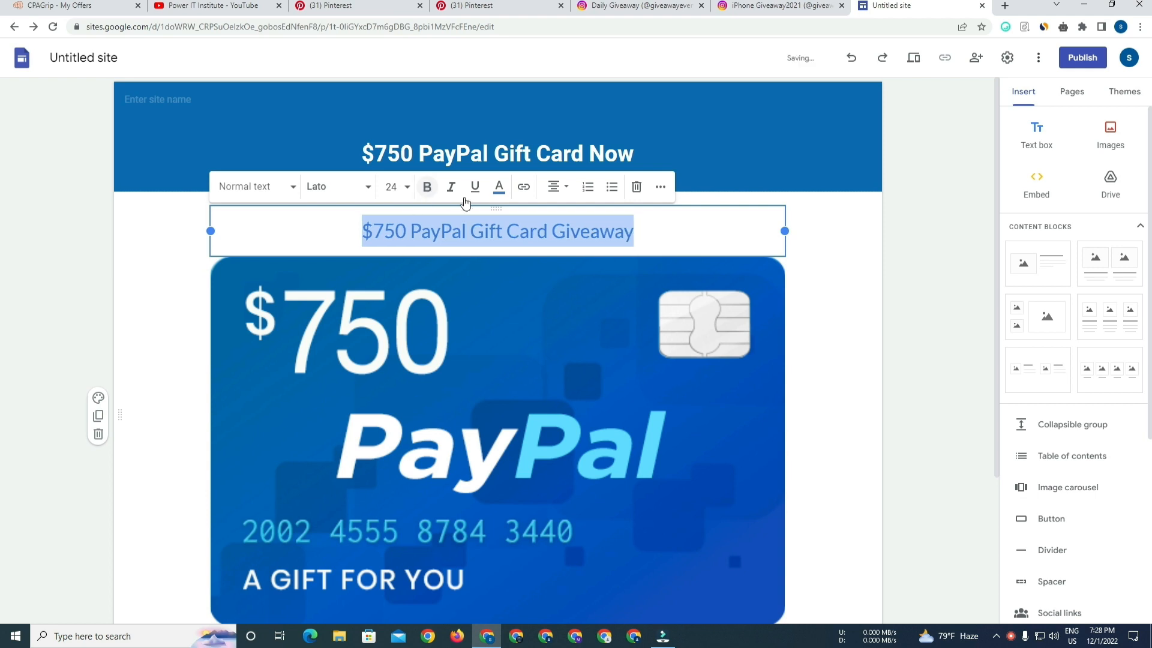
pyautogui.click(426, 186)
pyautogui.scroll(-1, 474, 197)
pyautogui.click(906, 285)
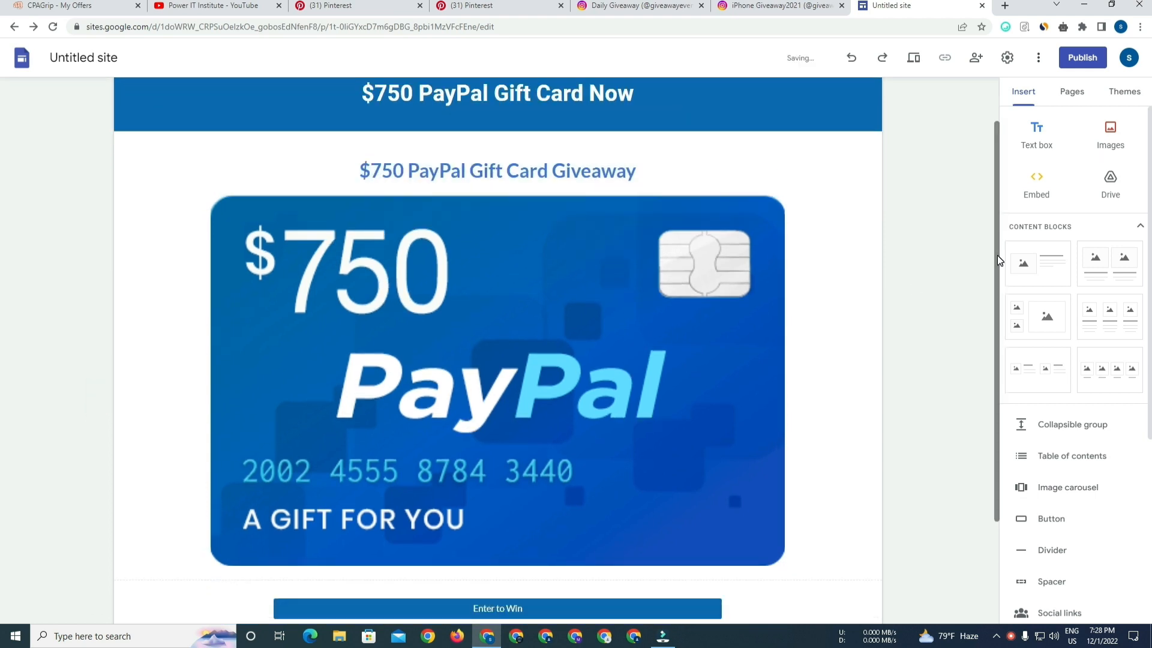
pyautogui.moveTo(998, 256); pyautogui.dragTo(1008, 201)
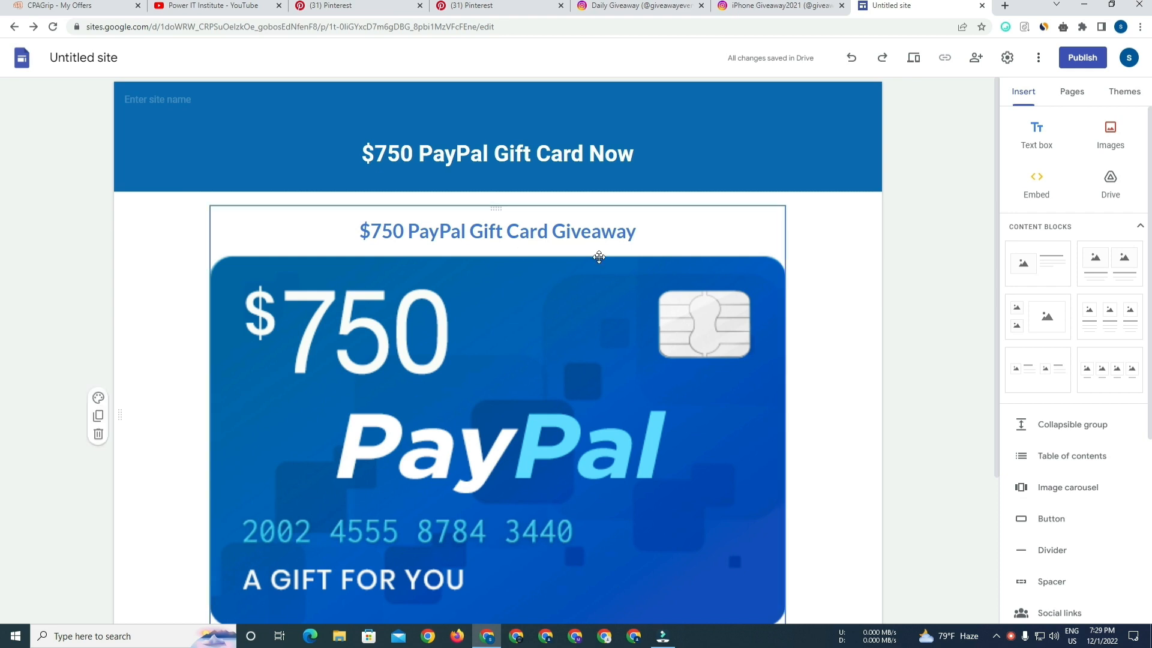
# Copy the "$750 PayPal Gift Card Now" header title and paste it as the site name.
pyautogui.tripleClick(531, 159)
pyautogui.hotkey('ctrl', 'c')
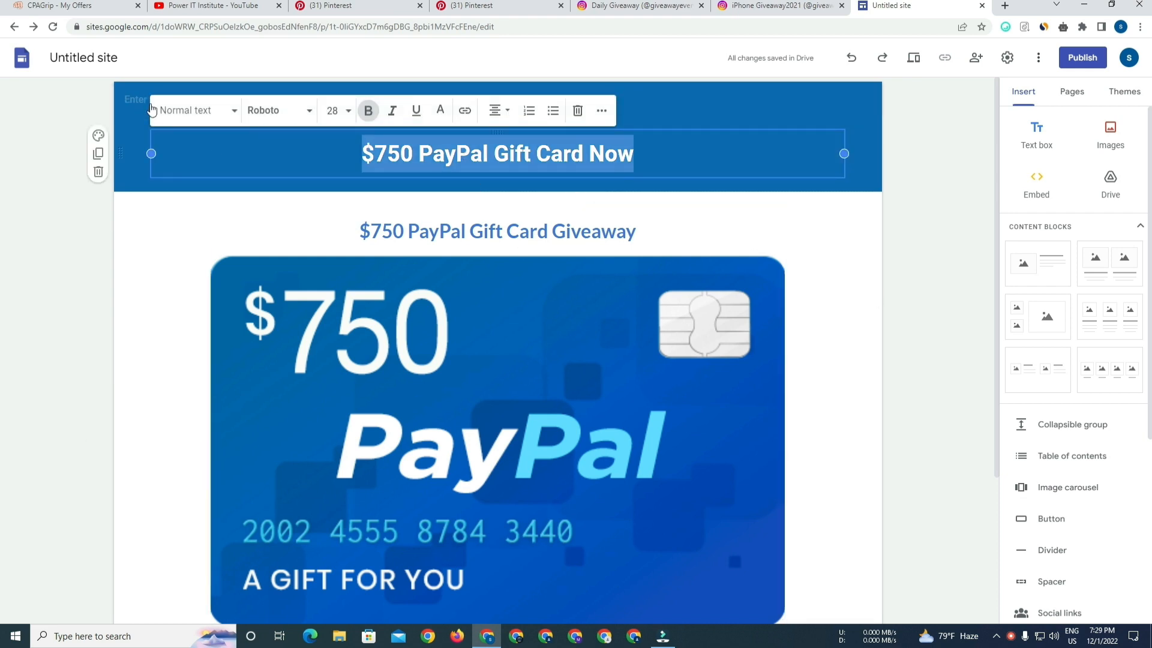
pyautogui.click(144, 100)
pyautogui.hotkey('ctrl', 'v')
# Rename the site document to "$750 PayPal Gift Card".
pyautogui.click(81, 58)
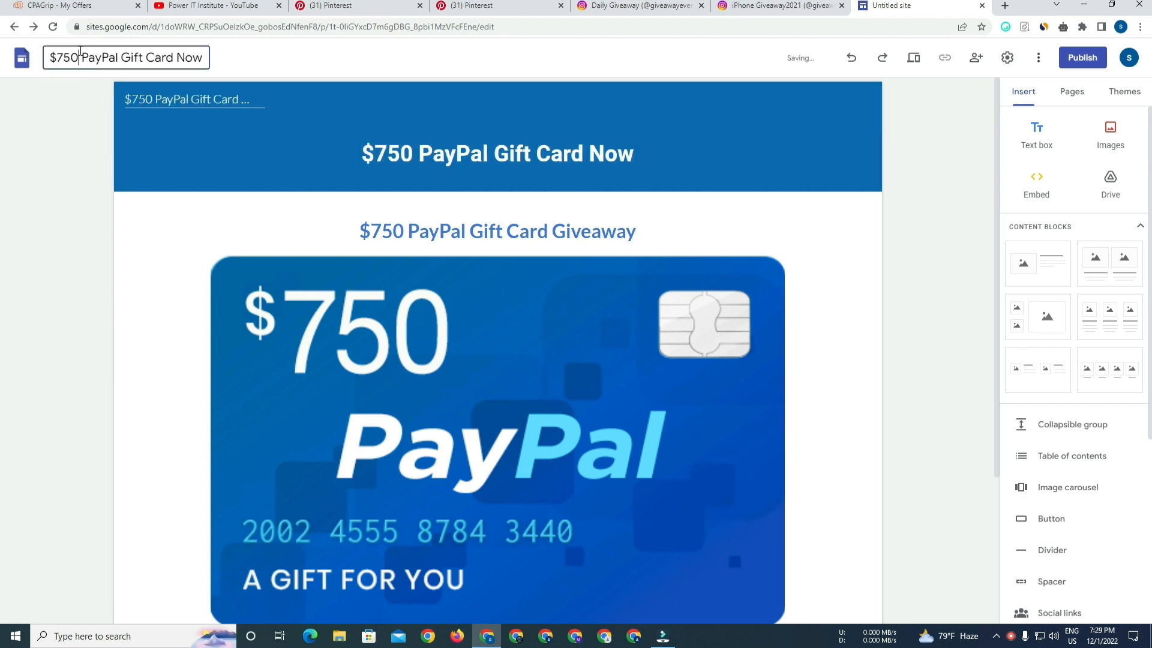
pyautogui.hotkey('ctrl', 'a')
pyautogui.hotkey('ctrl', 'v')
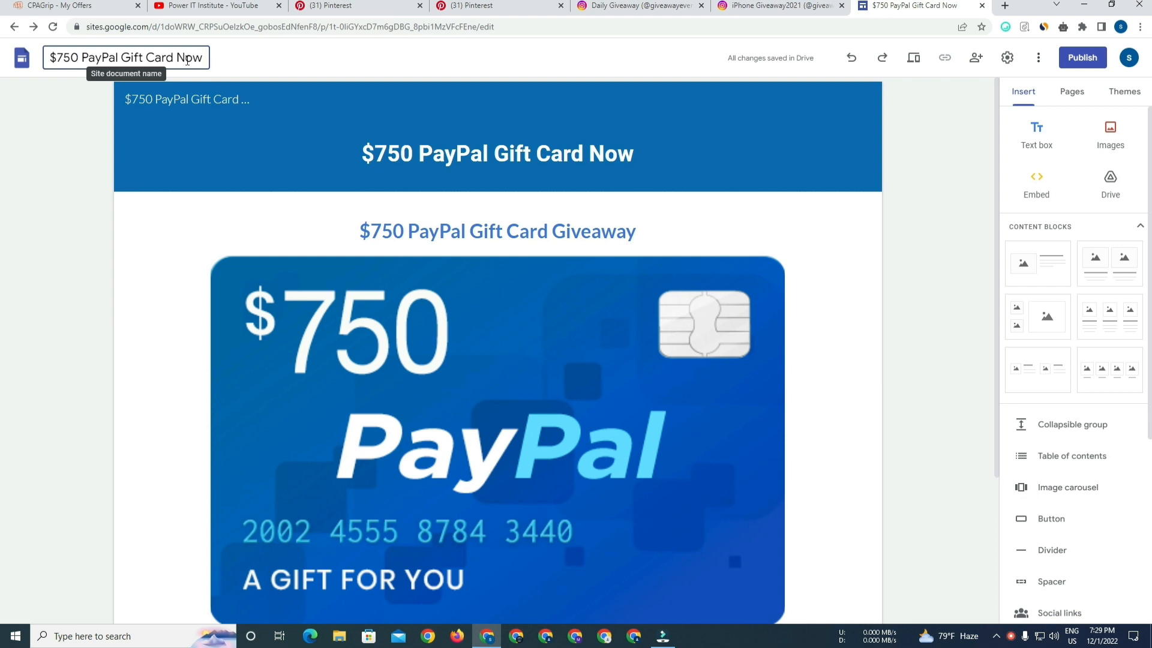
pyautogui.doubleClick(187, 58)
pyautogui.press('BackSpace')
# Remove the word "Now" from the end of the site name.
pyautogui.click(246, 99)
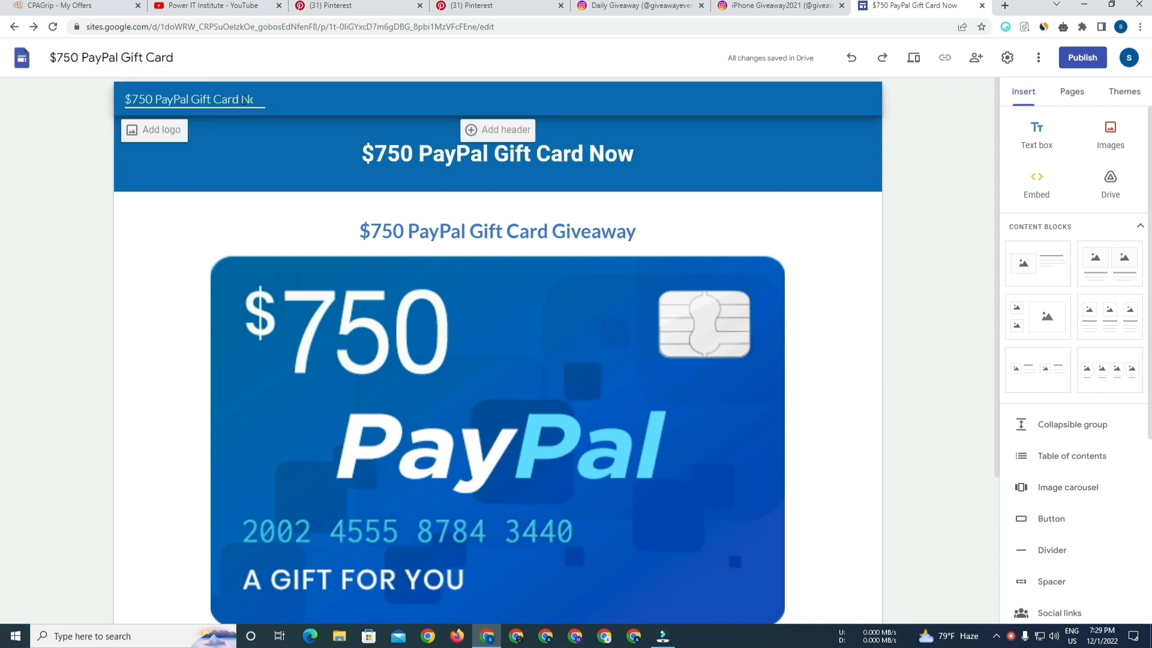
pyautogui.press('BackSpace')
pyautogui.press('BackSpace')
pyautogui.press('BackSpace')
pyautogui.press('BackSpace')
# Delete "Now" from the header title so it reads "$750 PayPal Gift Card".
pyautogui.click(372, 153)
pyautogui.moveTo(581, 154); pyautogui.dragTo(656, 156)
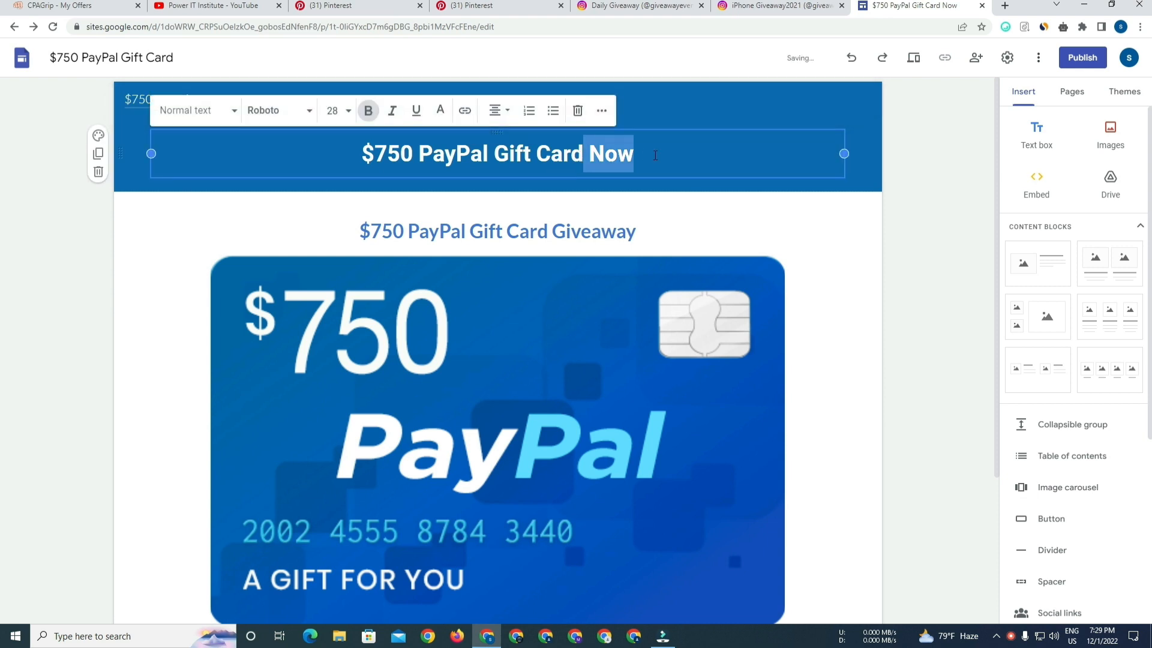
pyautogui.press('BackSpace')
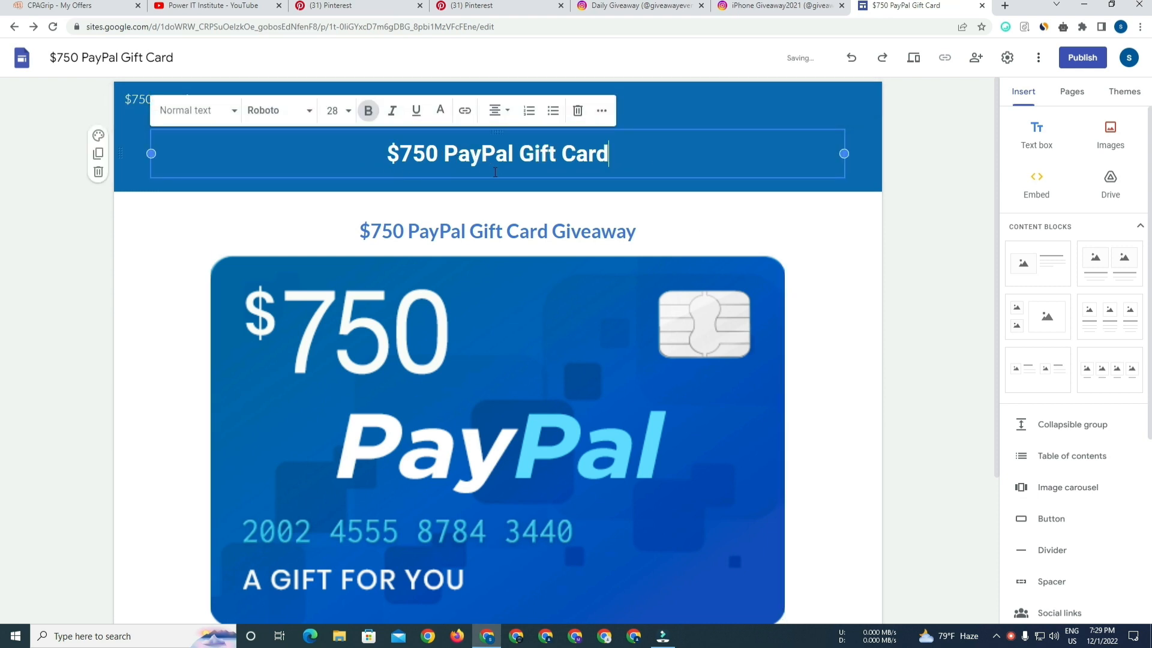
pyautogui.click(933, 313)
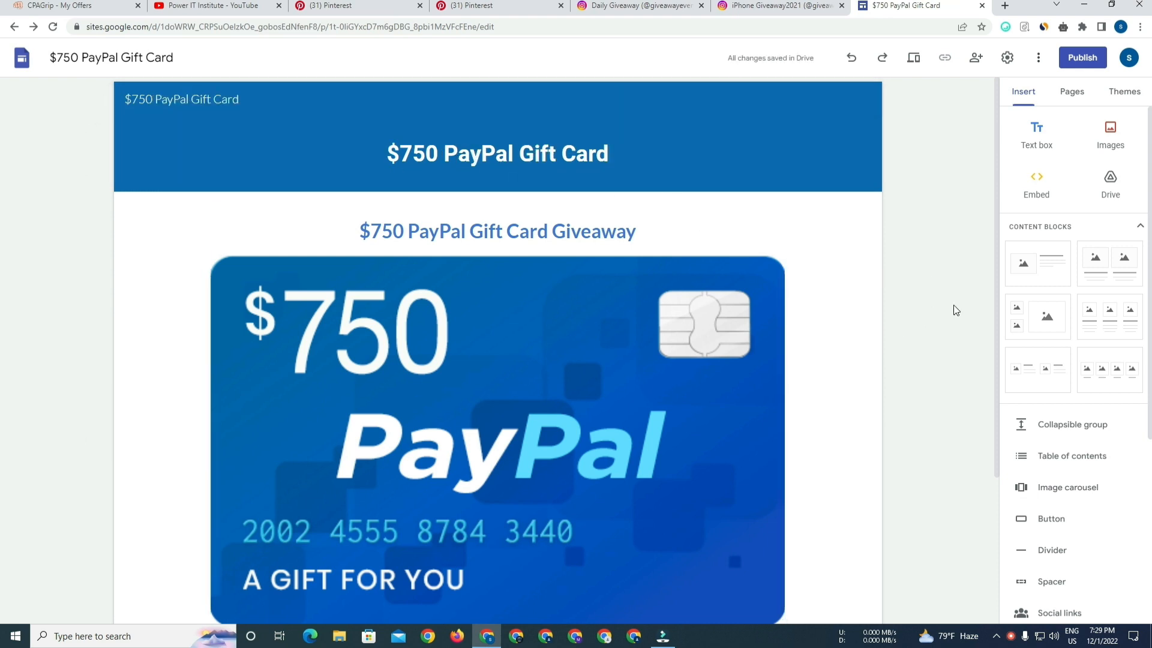
# Publish the site with the web address 750paypal-giftcard-now.
pyautogui.moveTo(997, 289); pyautogui.dragTo(1013, 119)
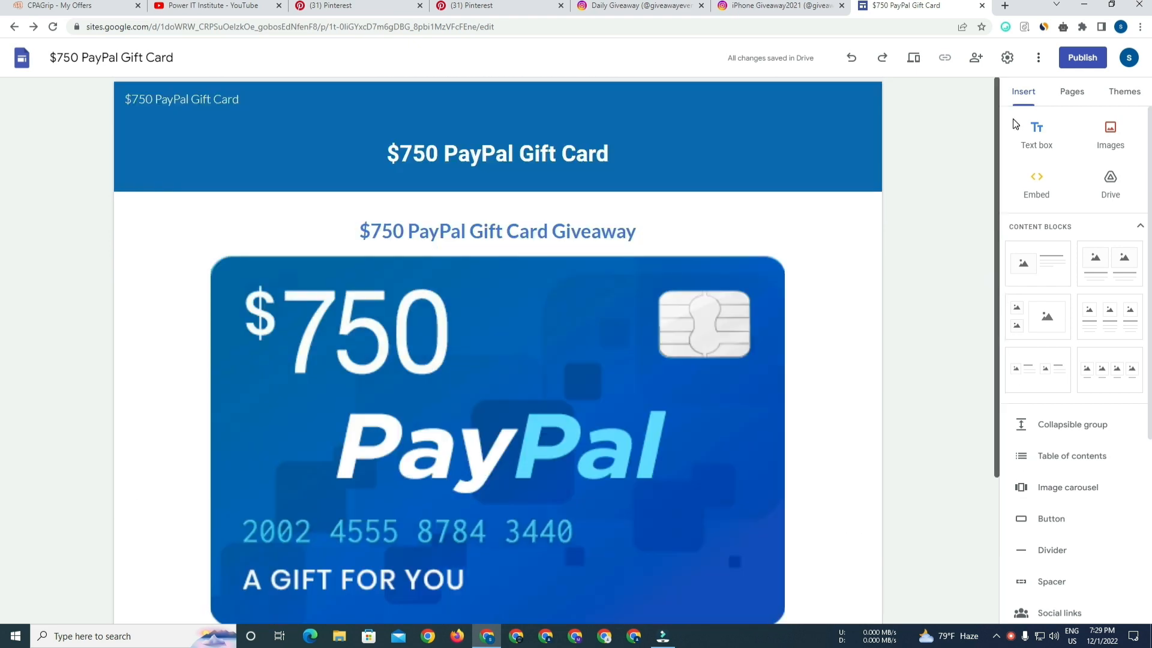
pyautogui.click(1078, 60)
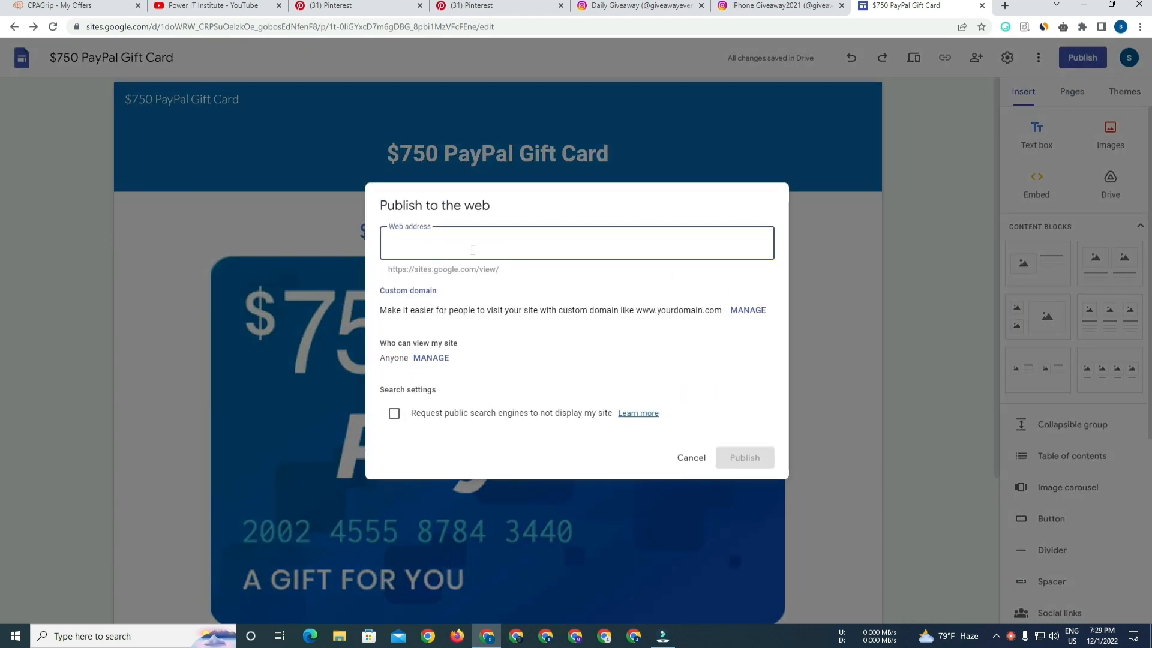
pyautogui.write('750-paypal-gift')
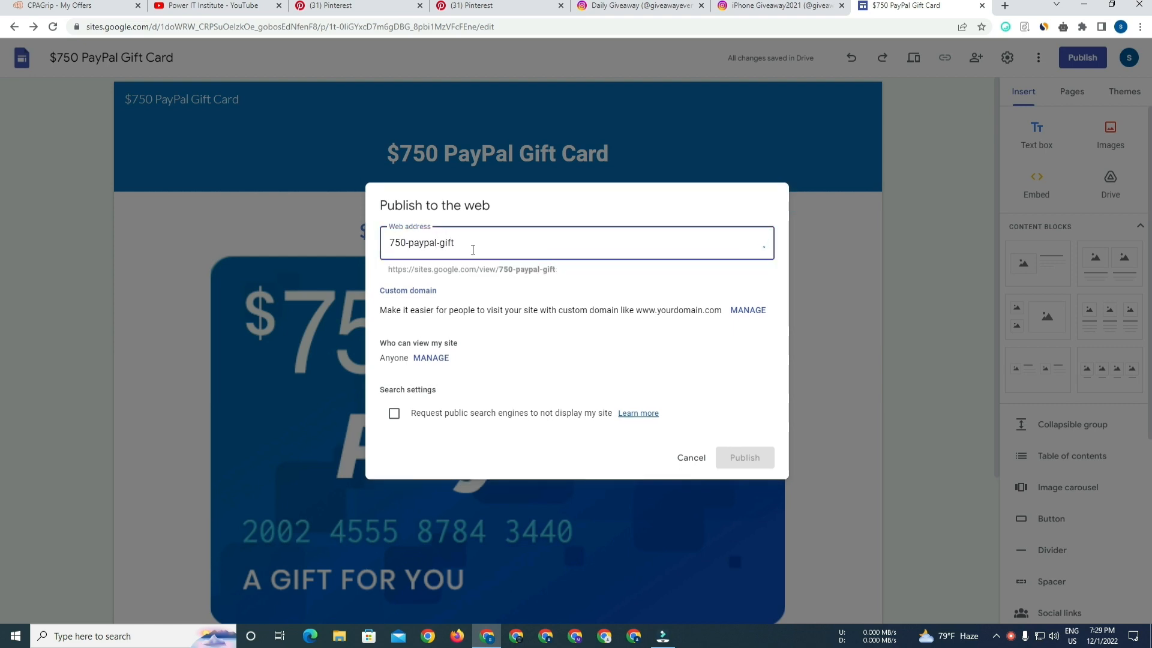
pyautogui.write('-card')
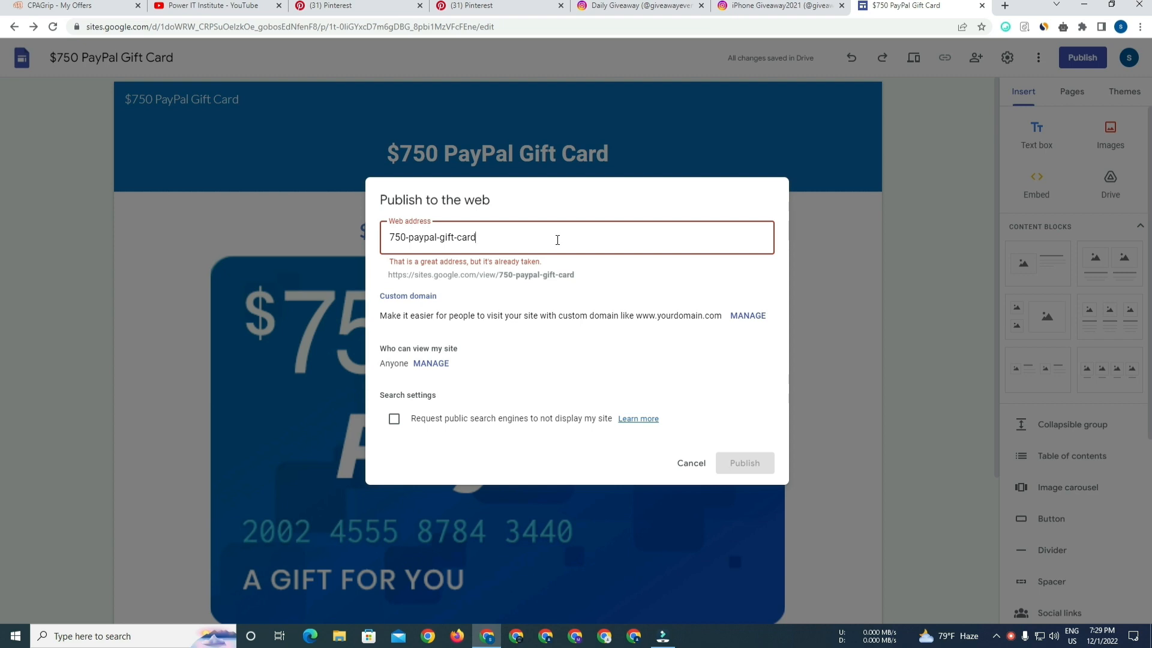
pyautogui.click(460, 238)
pyautogui.press('BackSpace')
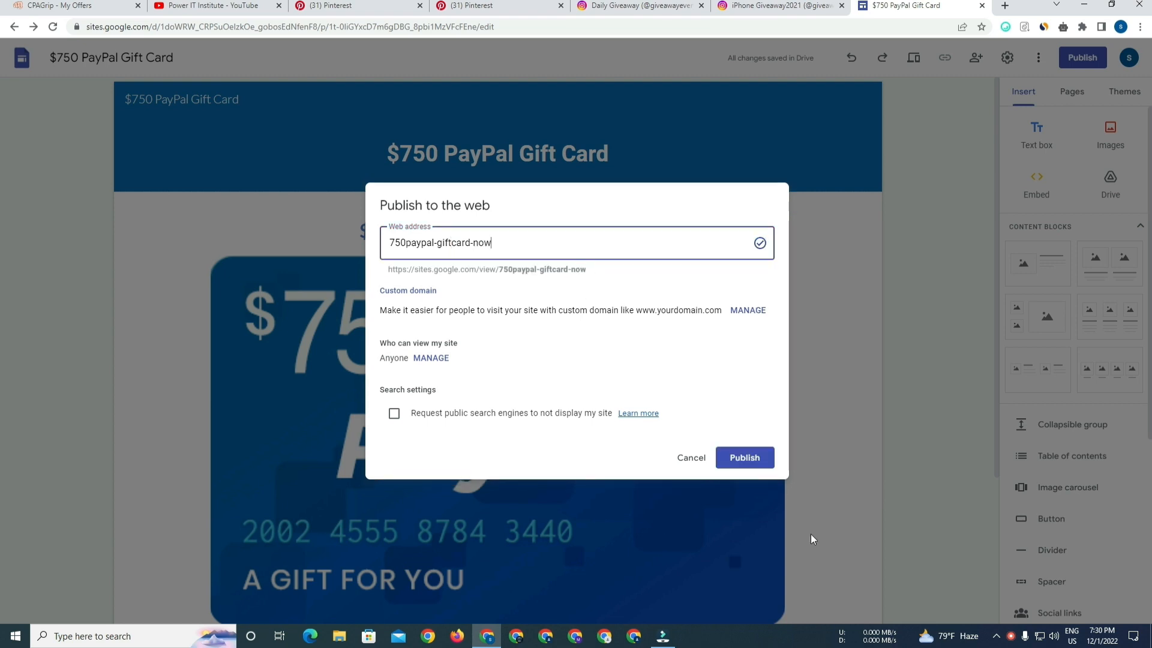
pyautogui.click(754, 459)
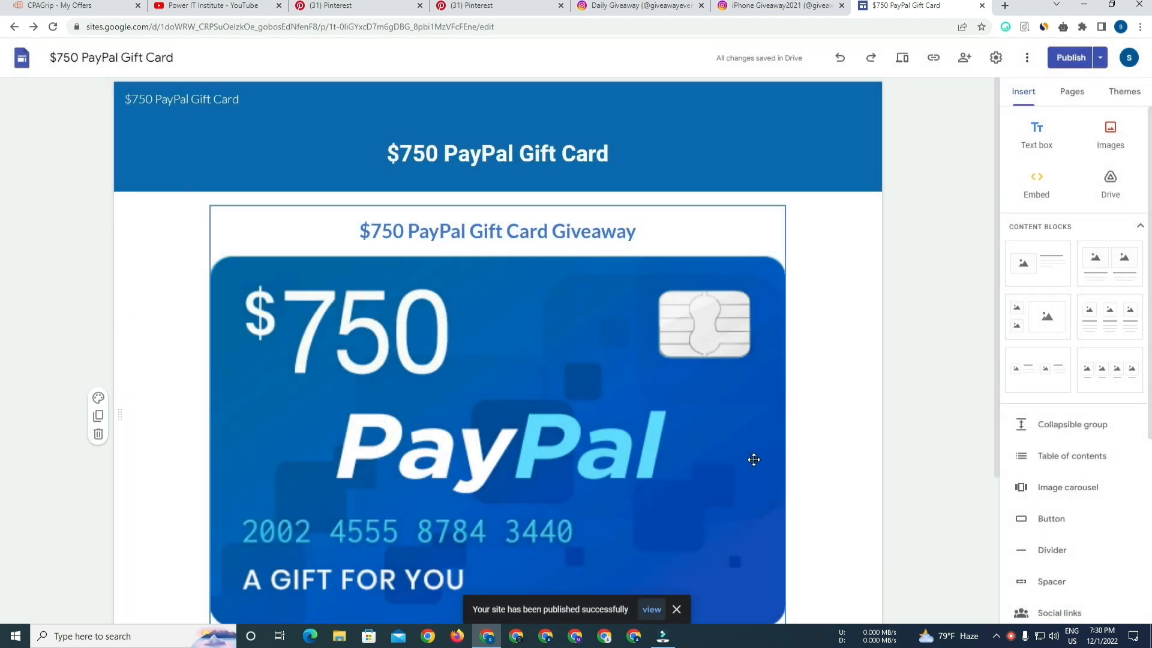
# View the published site, then preview the page in the editor on a phone-sized screen.
pyautogui.click(651, 610)
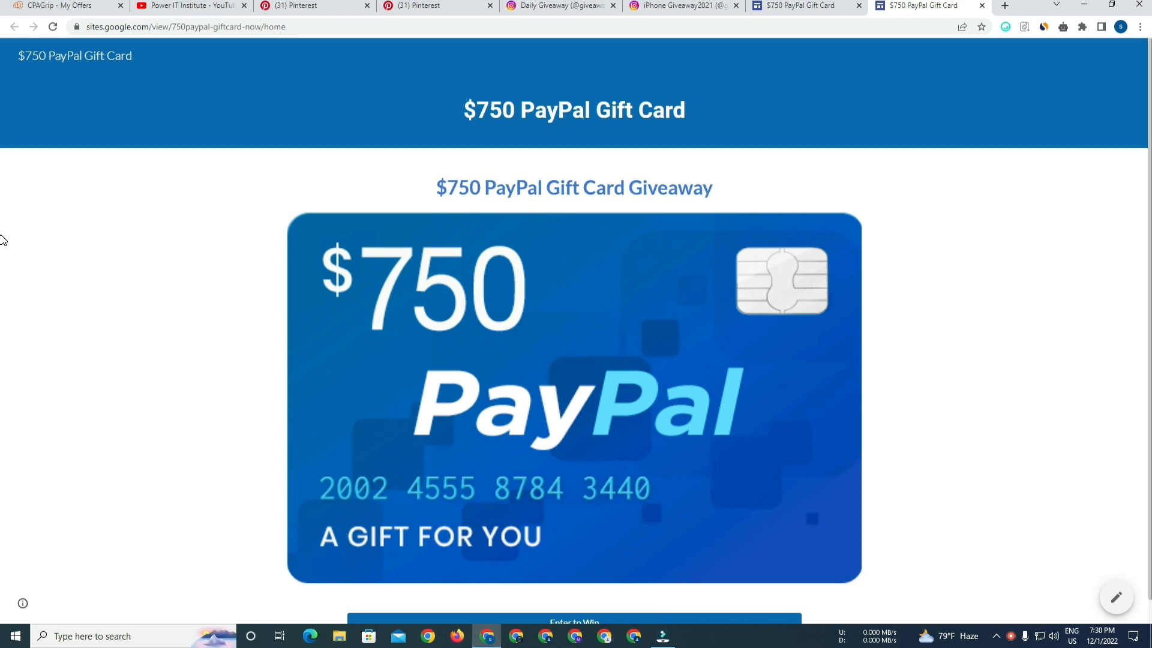
pyautogui.scroll(-1, 3, 240)
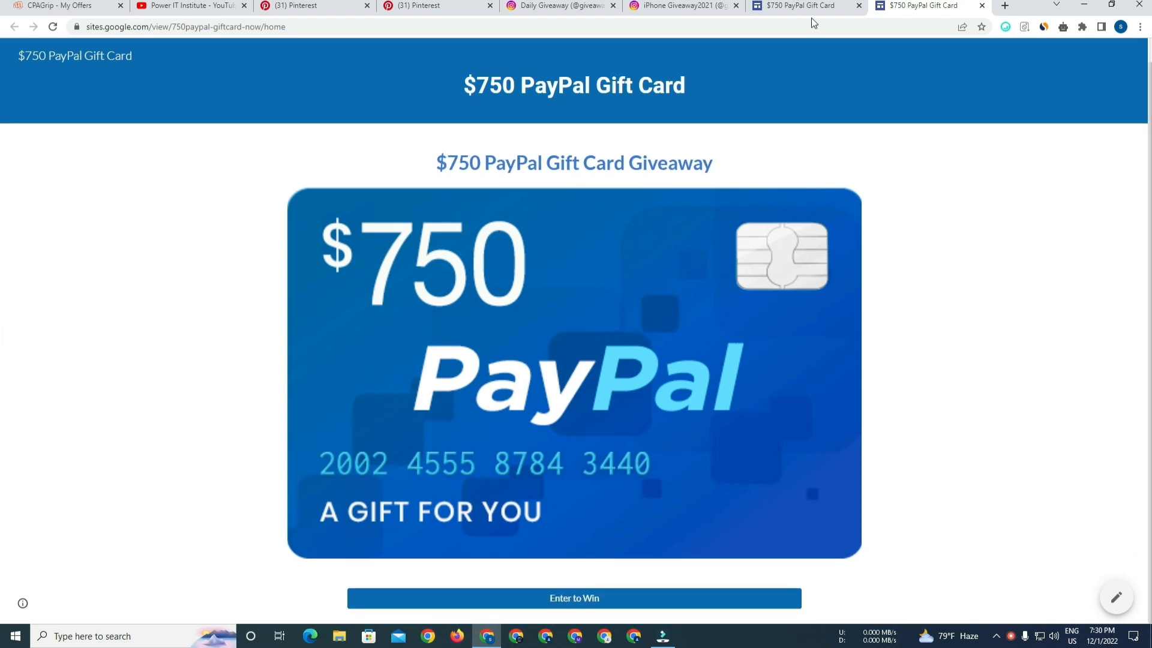
pyautogui.click(801, 5)
pyautogui.click(902, 58)
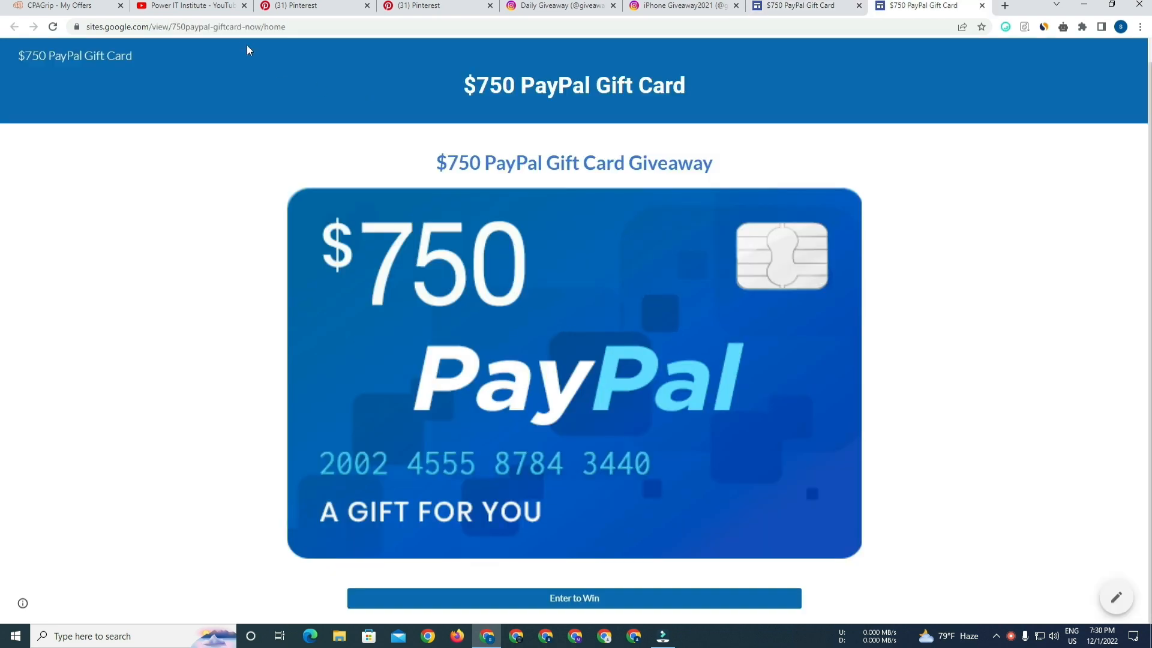
# Copy the published site's address and open TinyURL in the browser.
pyautogui.click(312, 28)
pyautogui.moveTo(312, 28); pyautogui.dragTo(80, 30)
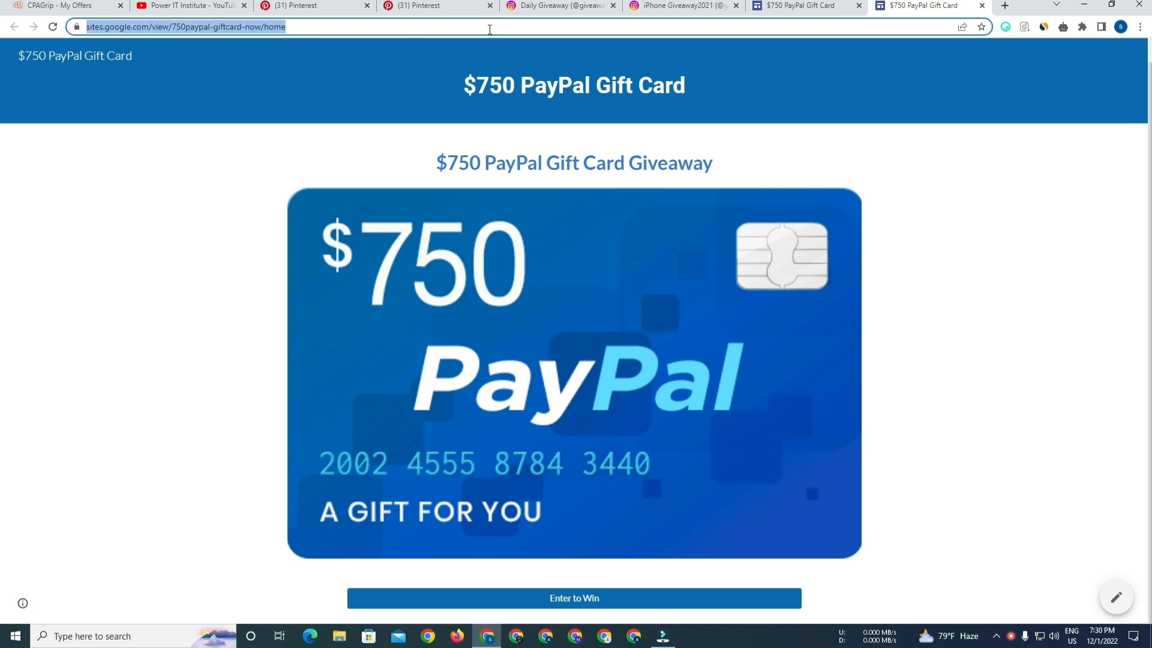
pyautogui.rightClick(476, 27)
pyautogui.click(513, 93)
pyautogui.write('tiny')
pyautogui.press('Return')
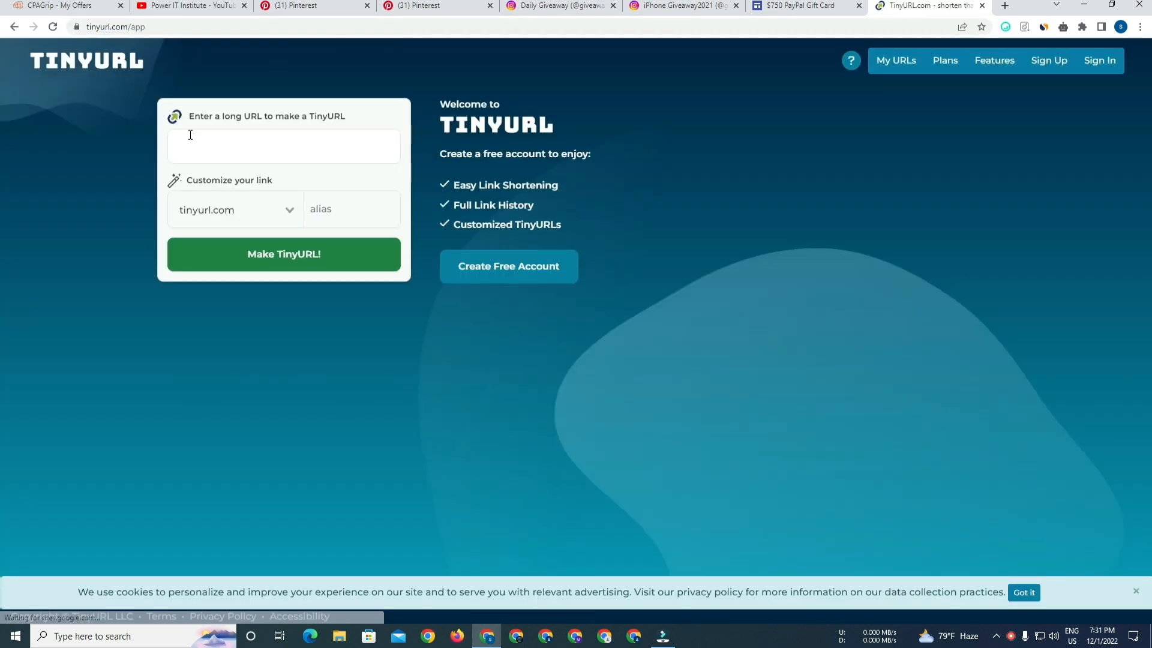
pyautogui.click(811, 3)
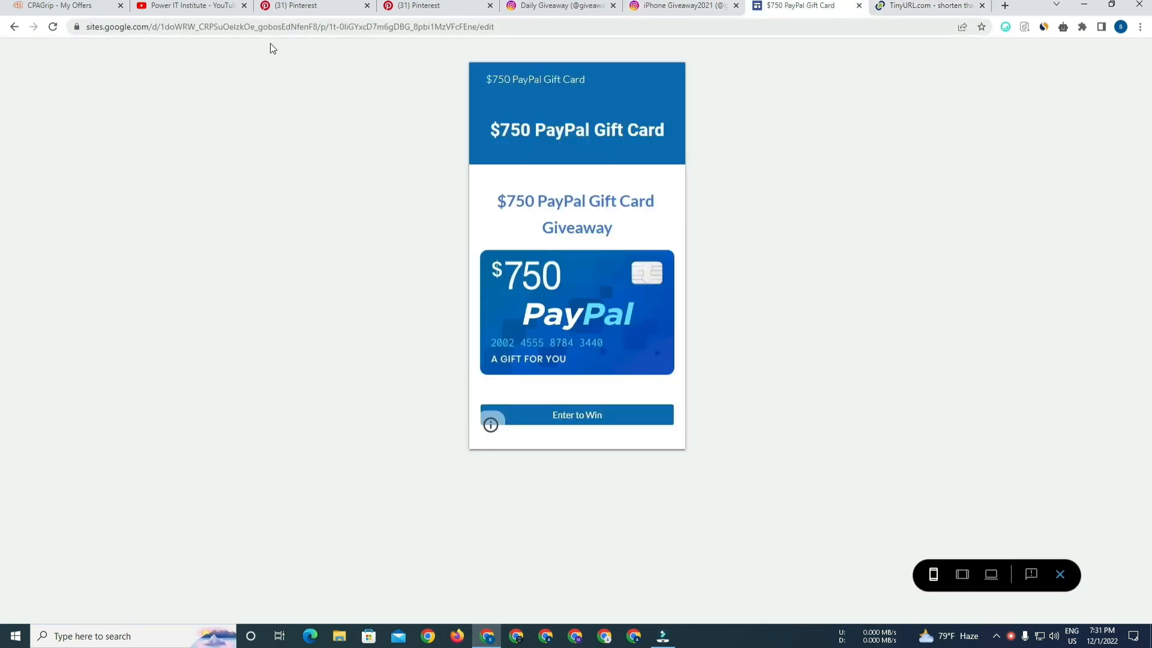
pyautogui.click(903, 7)
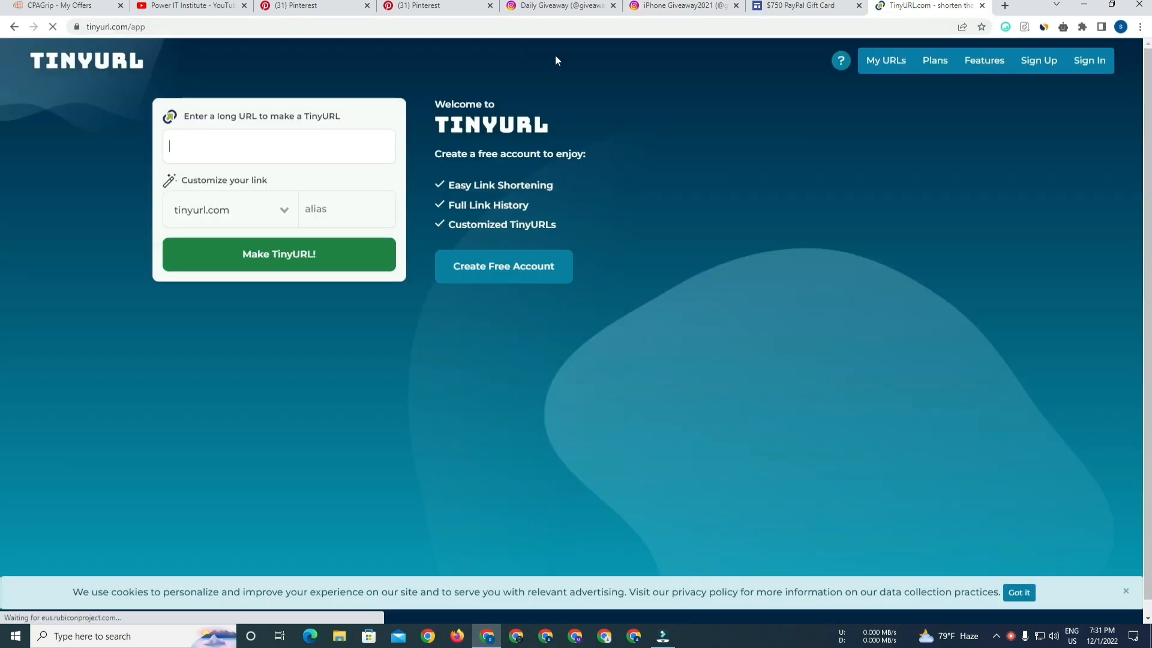
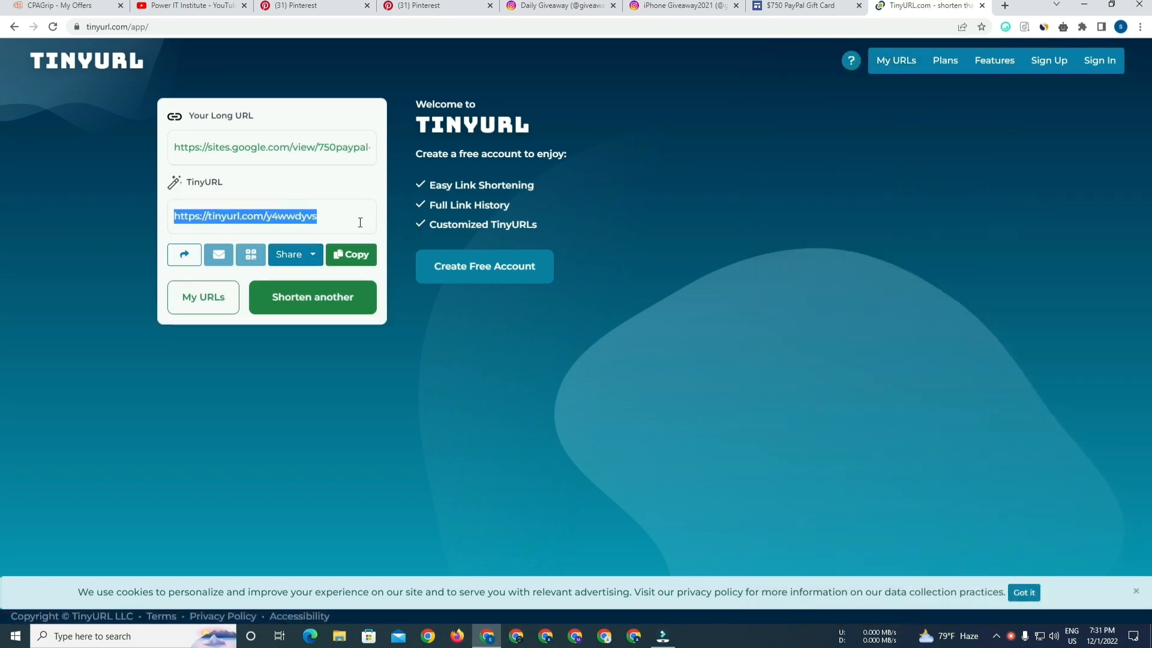
# Copy the shortened TinyURL link and open it in the address bar to test that it loads the published site.
pyautogui.click(360, 223)
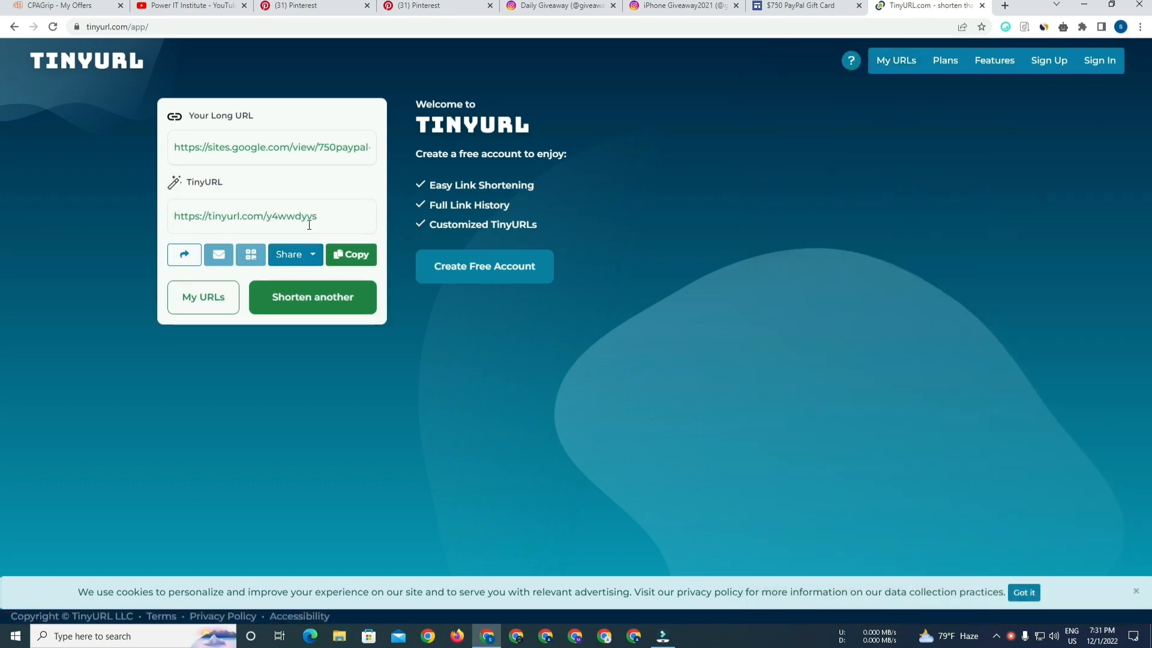
pyautogui.click(359, 257)
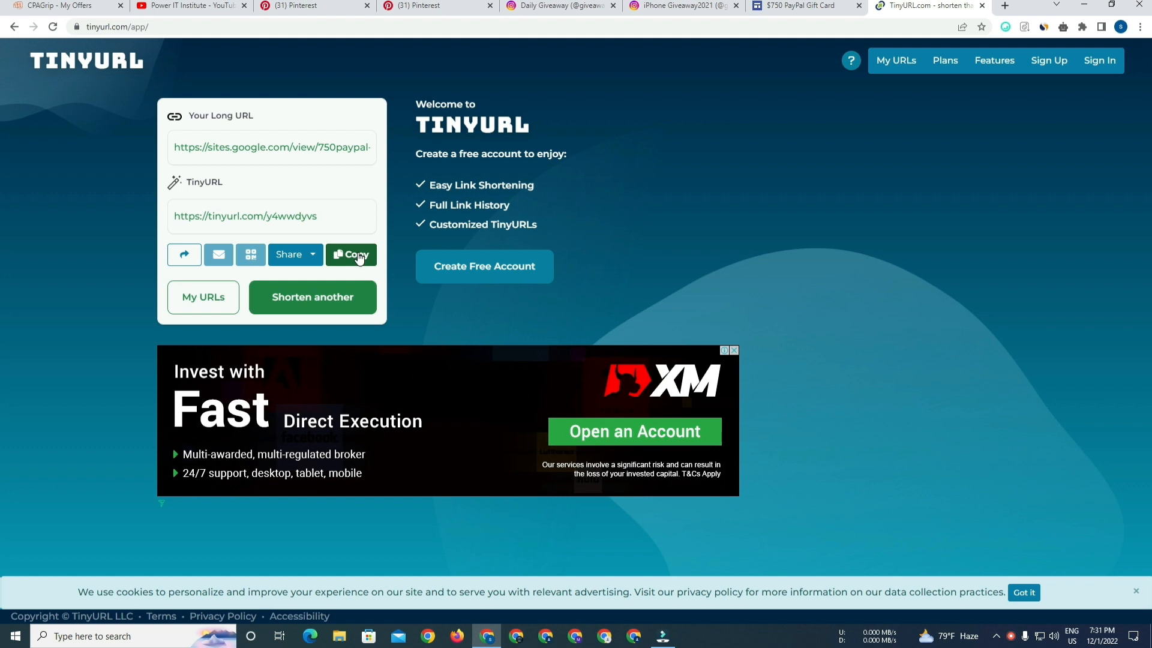
pyautogui.click(358, 257)
pyautogui.click(927, 31)
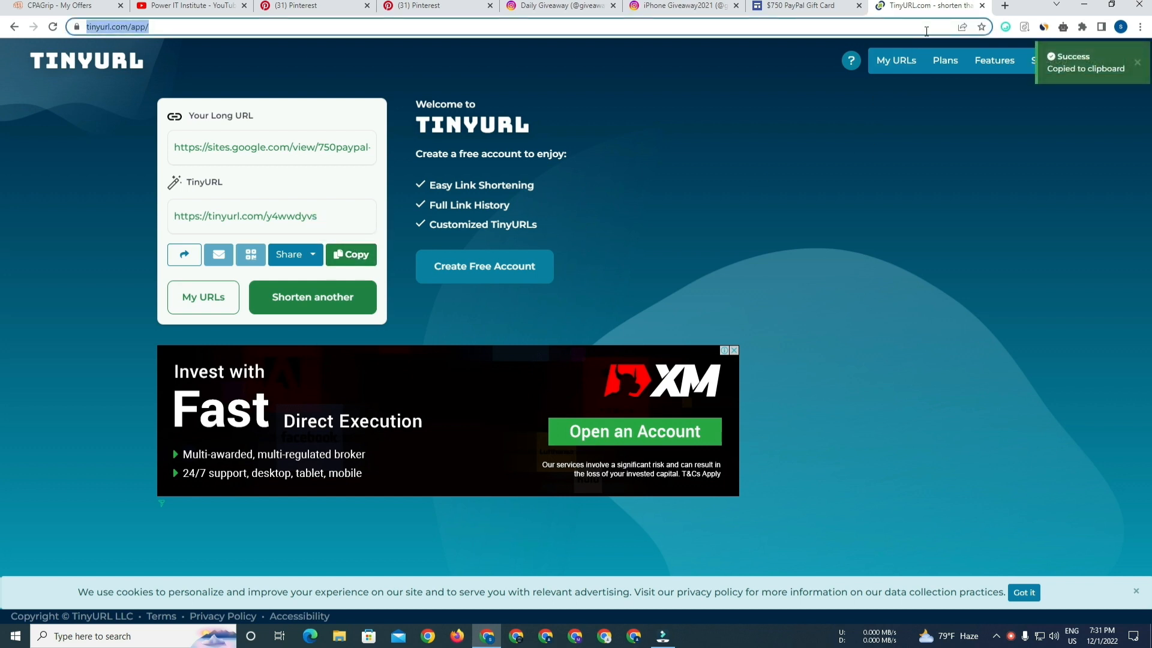
pyautogui.hotkey('ctrl', 'v')
pyautogui.press('Return')
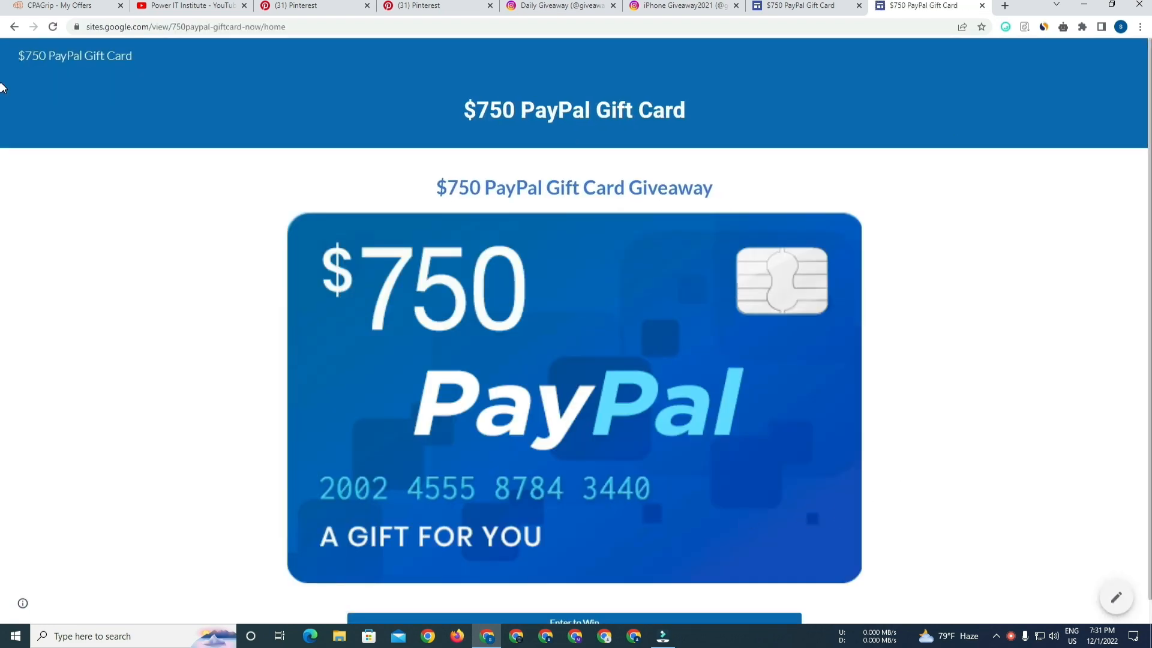
# Close the tested site and site editor tabs, and examine the Target Giveaway Pinterest profile's monthly views and pins.
pyautogui.click(982, 6)
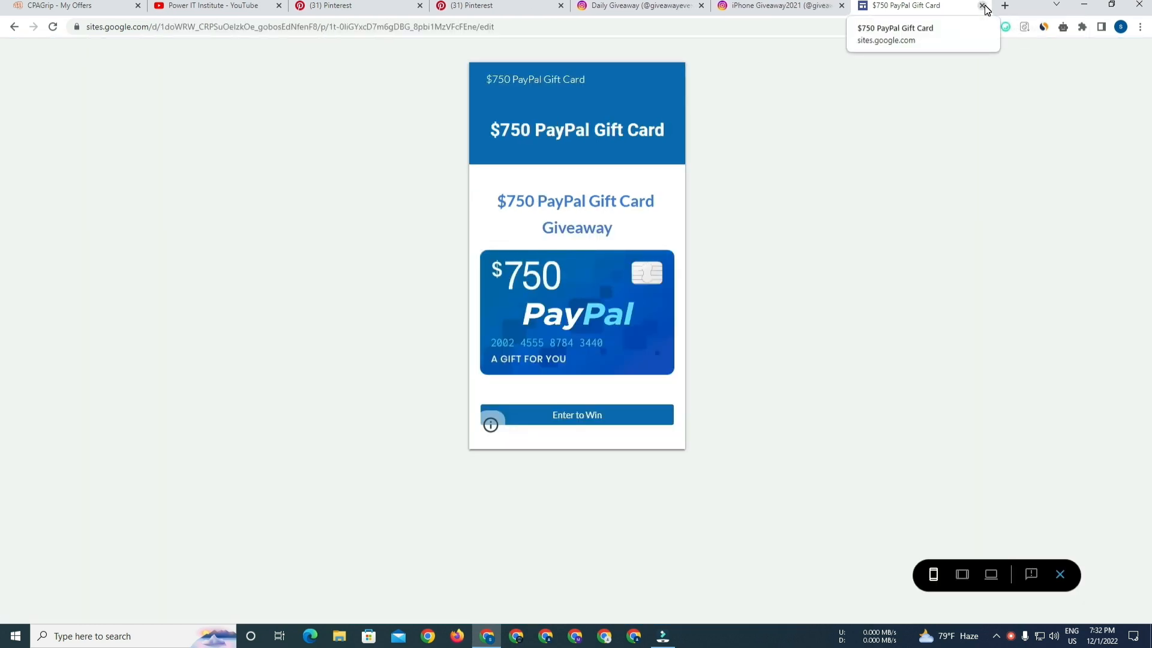
pyautogui.click(983, 6)
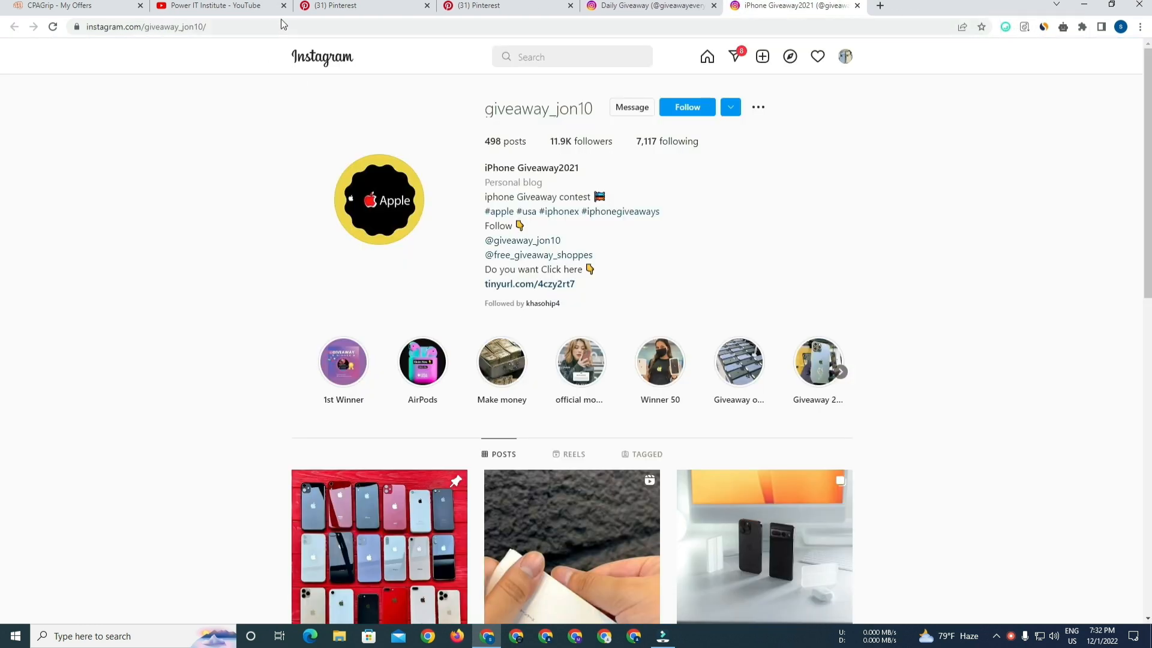
pyautogui.click(337, 5)
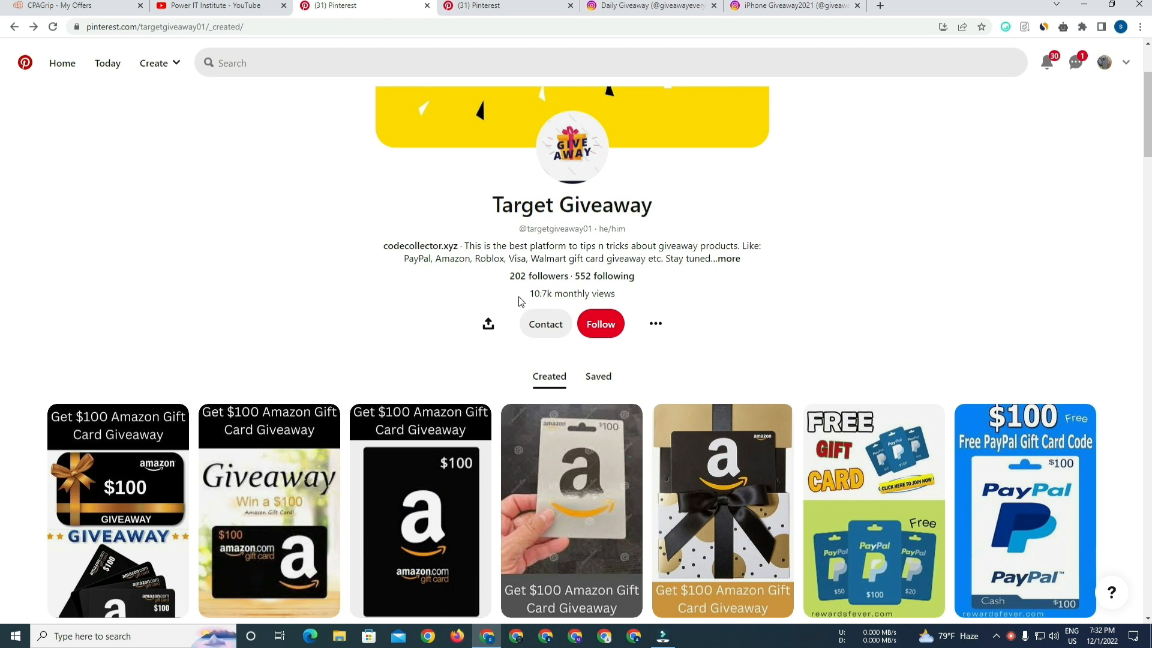
pyautogui.moveTo(528, 294); pyautogui.dragTo(617, 294)
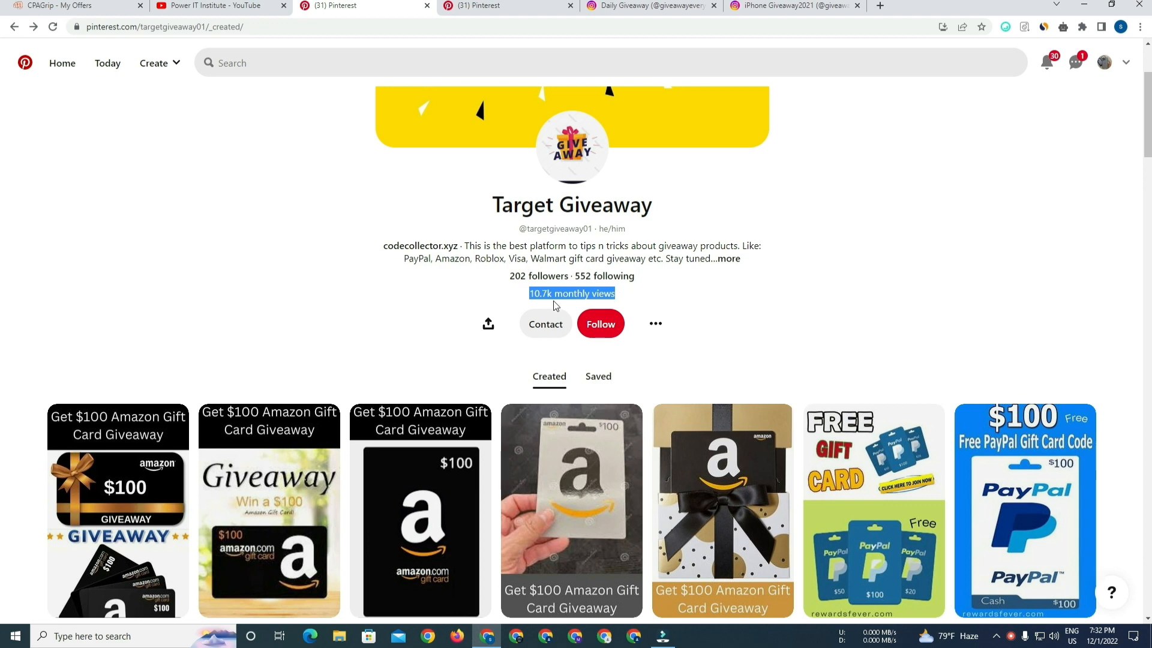
pyautogui.click(616, 293)
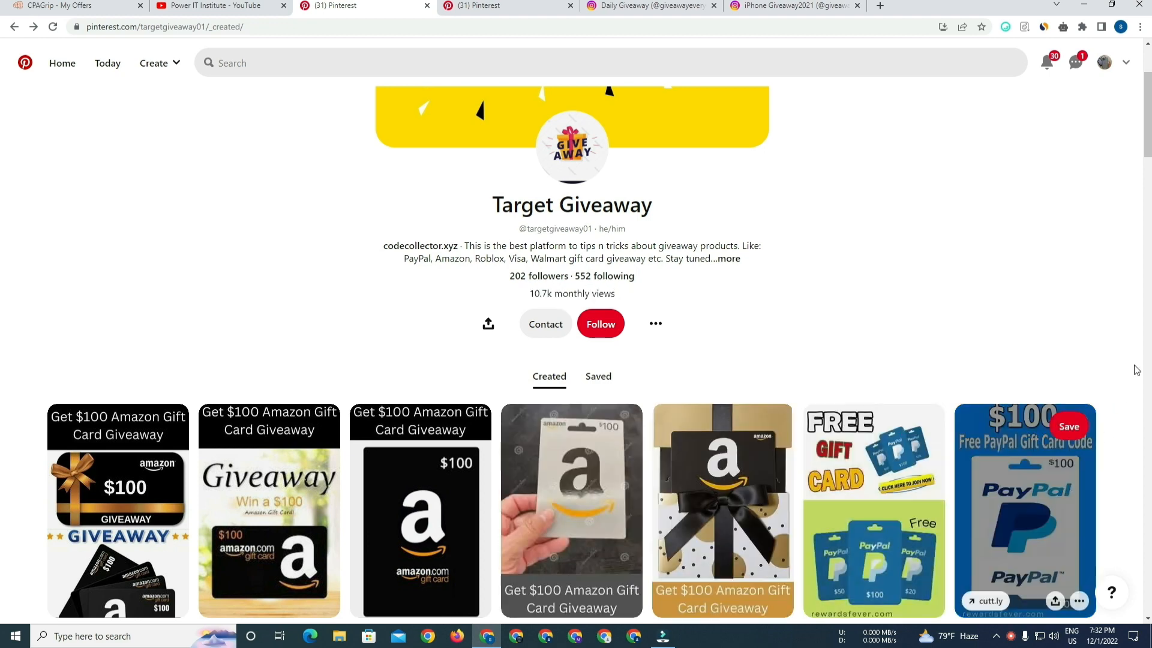
pyautogui.scroll(-7, 3, 231)
pyautogui.scroll(-6, 2, 231)
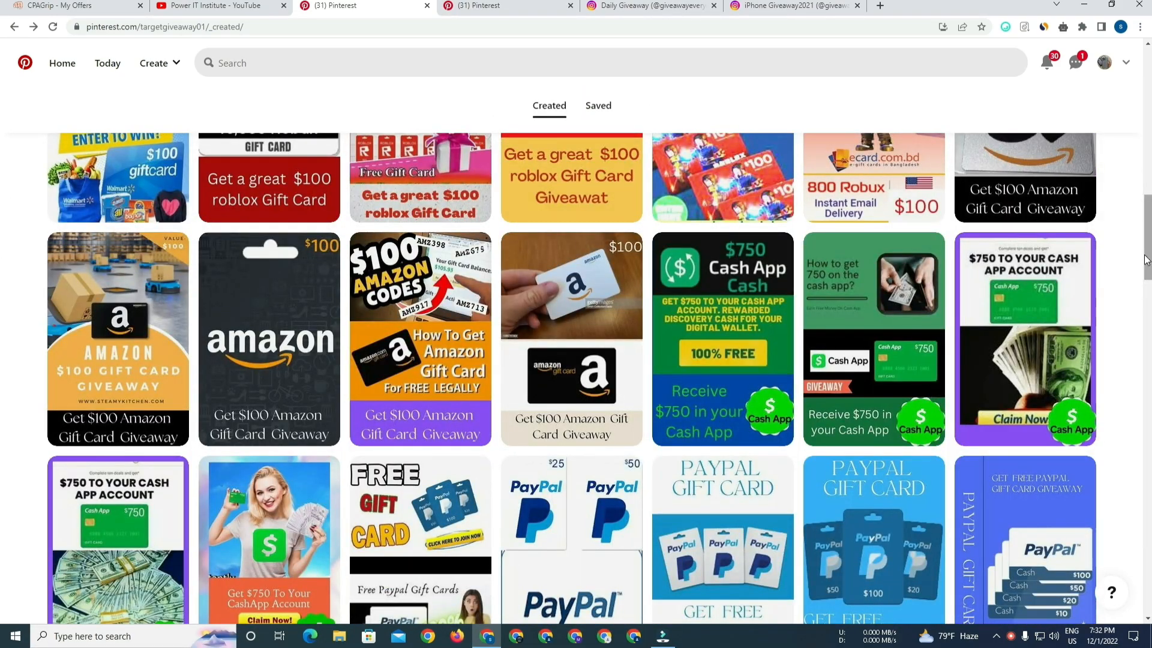
pyautogui.scroll(13, 3, 258)
pyautogui.scroll(1, 2, 133)
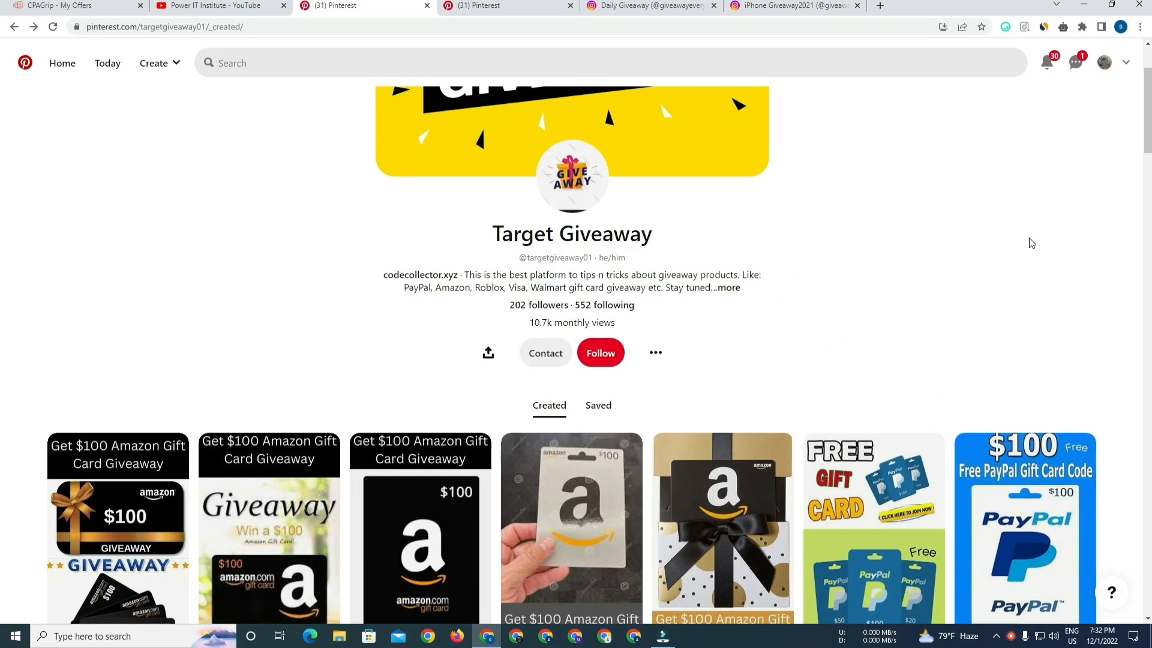
pyautogui.moveTo(531, 322); pyautogui.dragTo(615, 334)
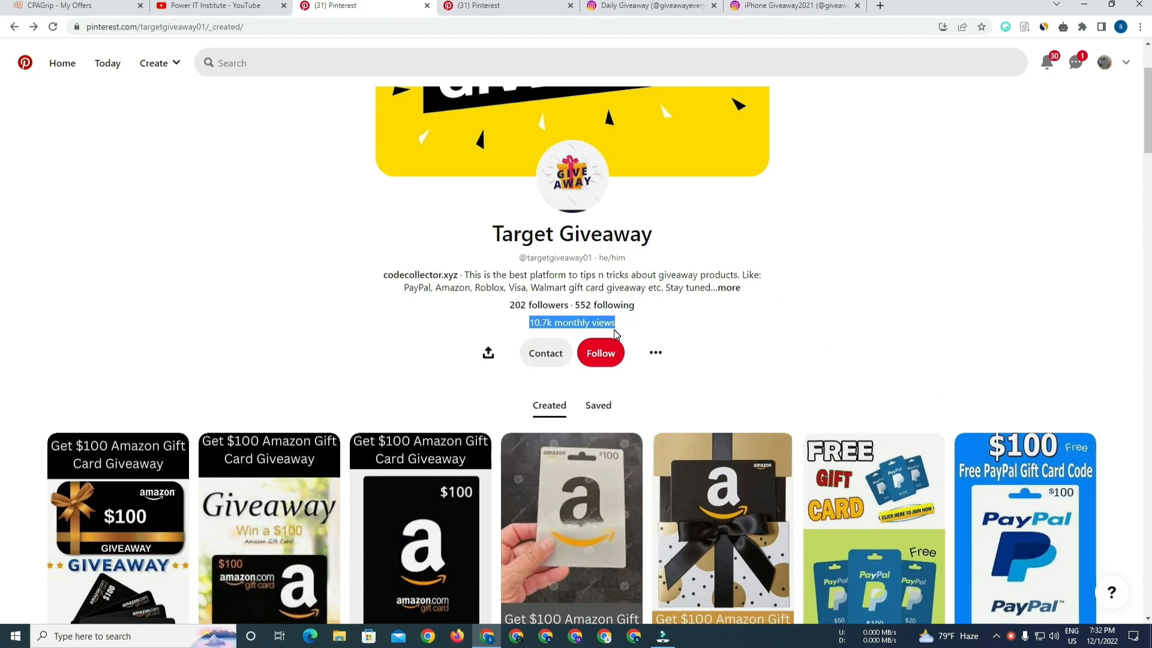
# Browse the two Instagram giveaway profiles, reviewing their bios, follower counts, short links and posts.
pyautogui.click(630, 5)
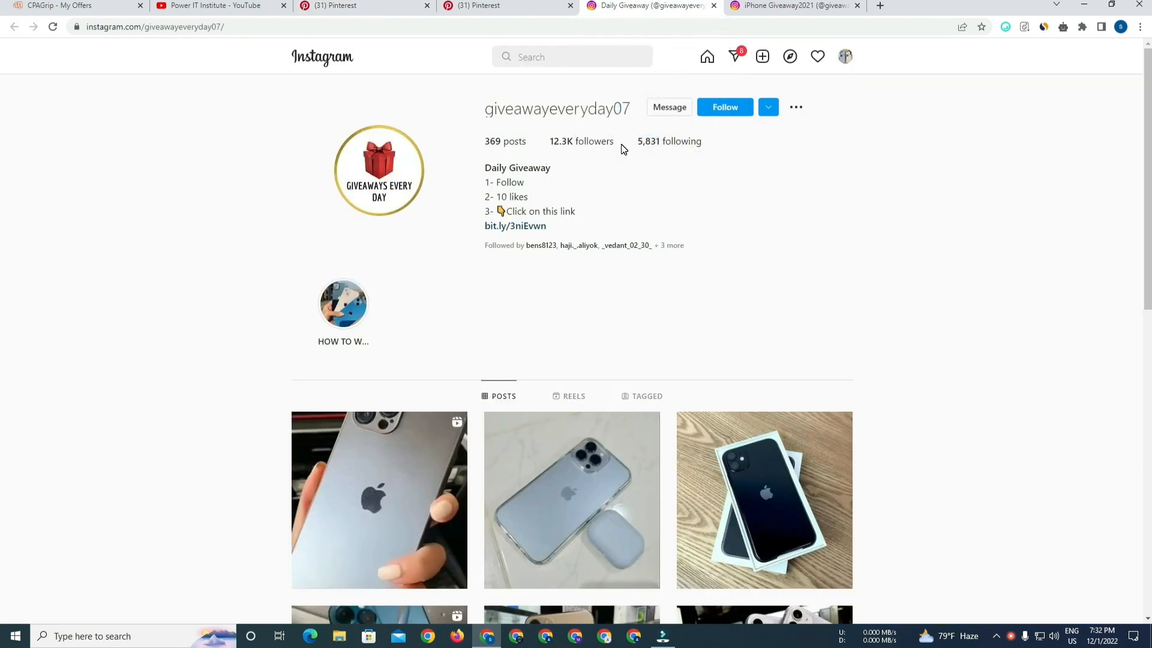
pyautogui.scroll(-9, 3, 375)
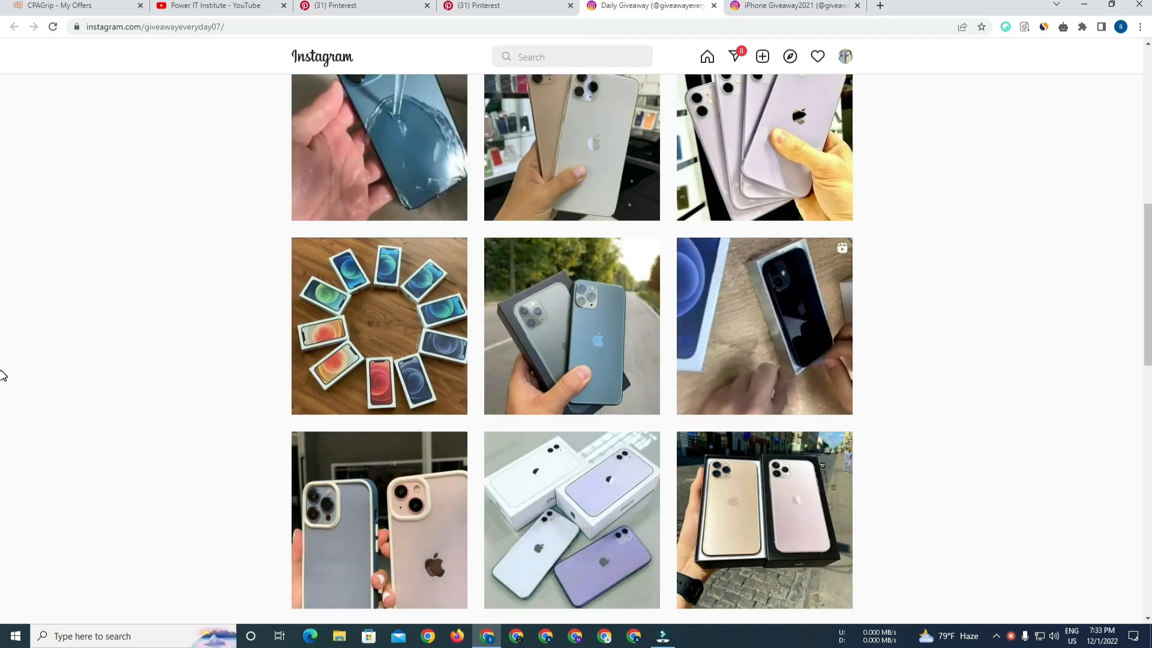
pyautogui.scroll(10, 3, 291)
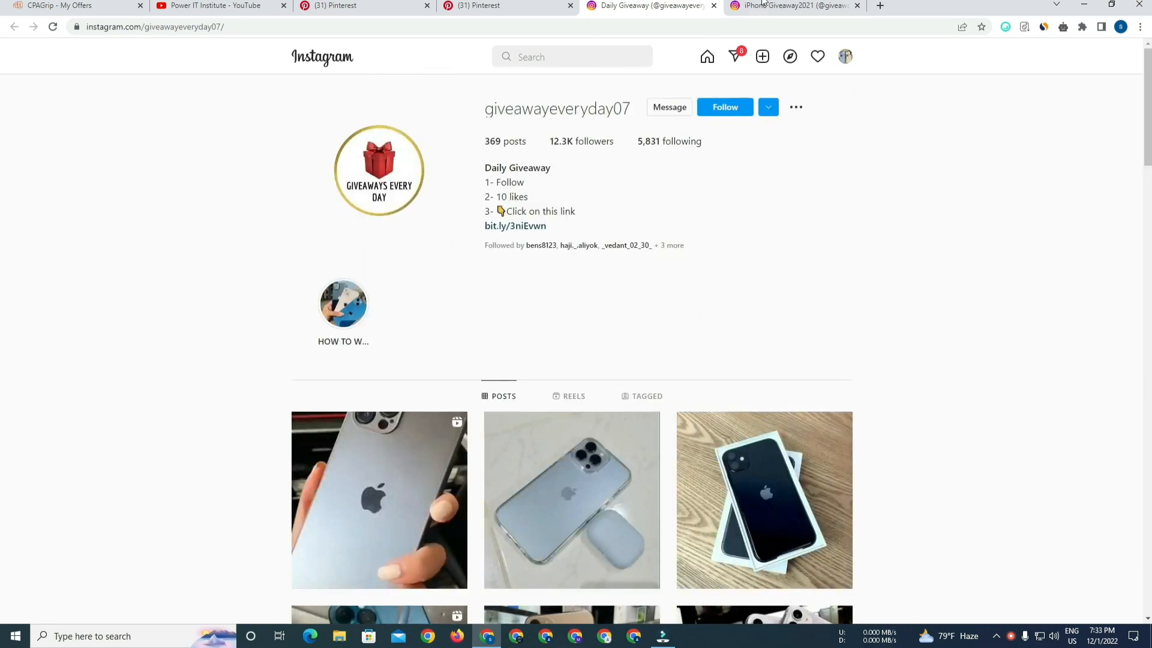
pyautogui.click(762, 4)
pyautogui.scroll(-10, 2, 420)
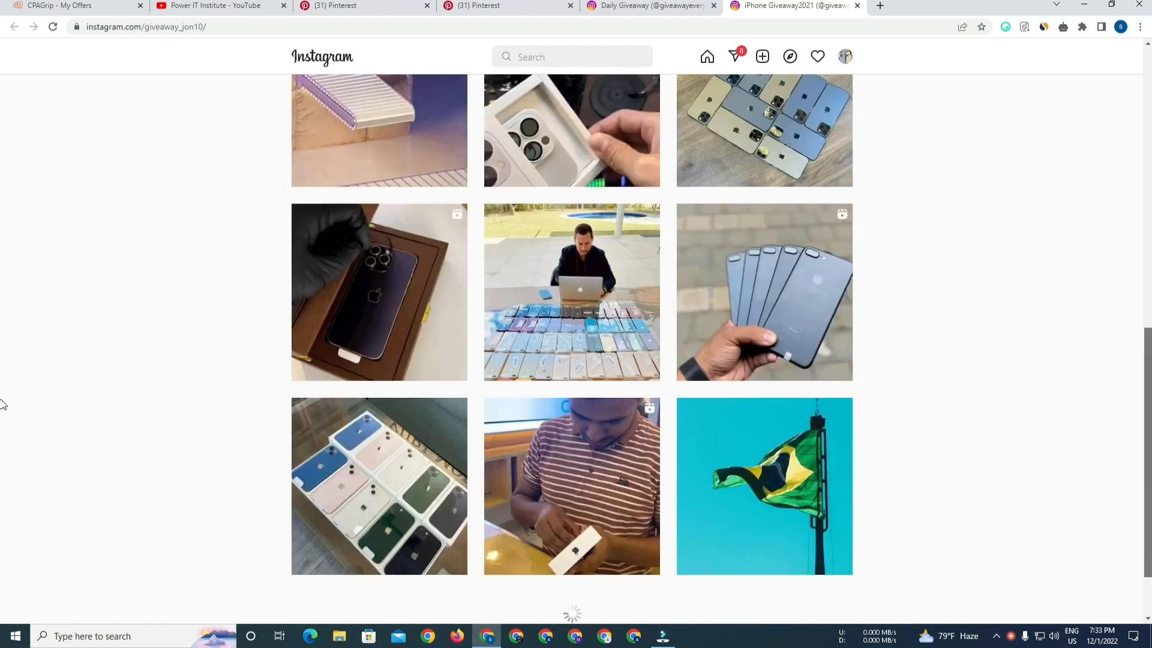
pyautogui.moveTo(1149, 400); pyautogui.dragTo(1145, 139)
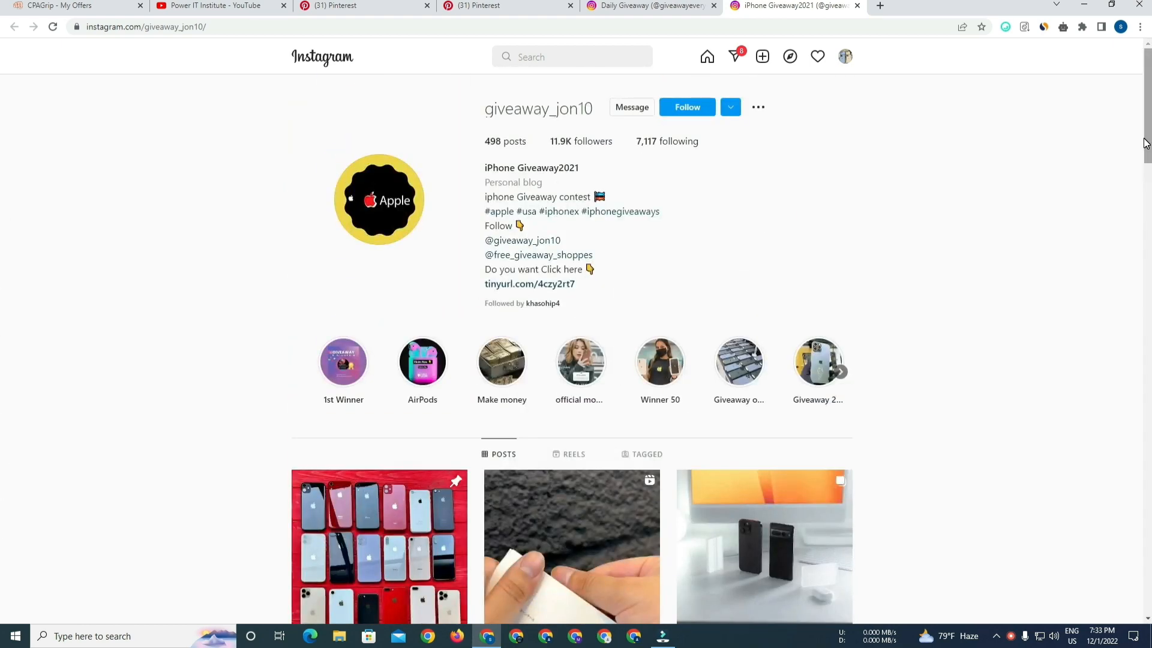
pyautogui.click(678, 5)
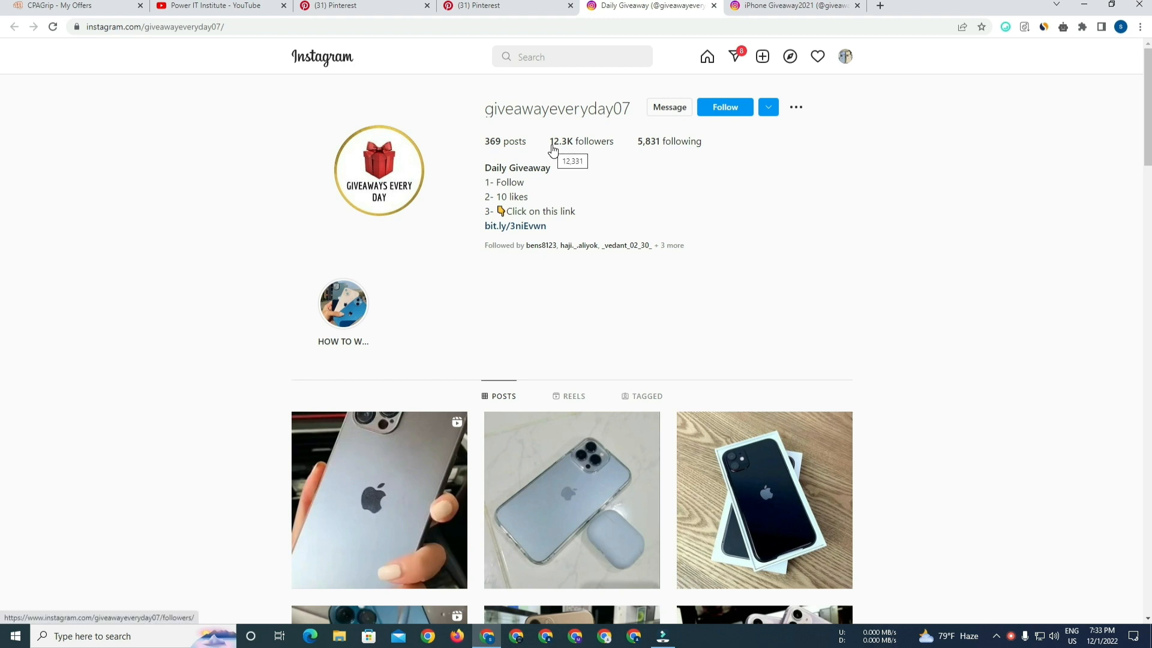
pyautogui.hotkey('ctrl', 'Tab')
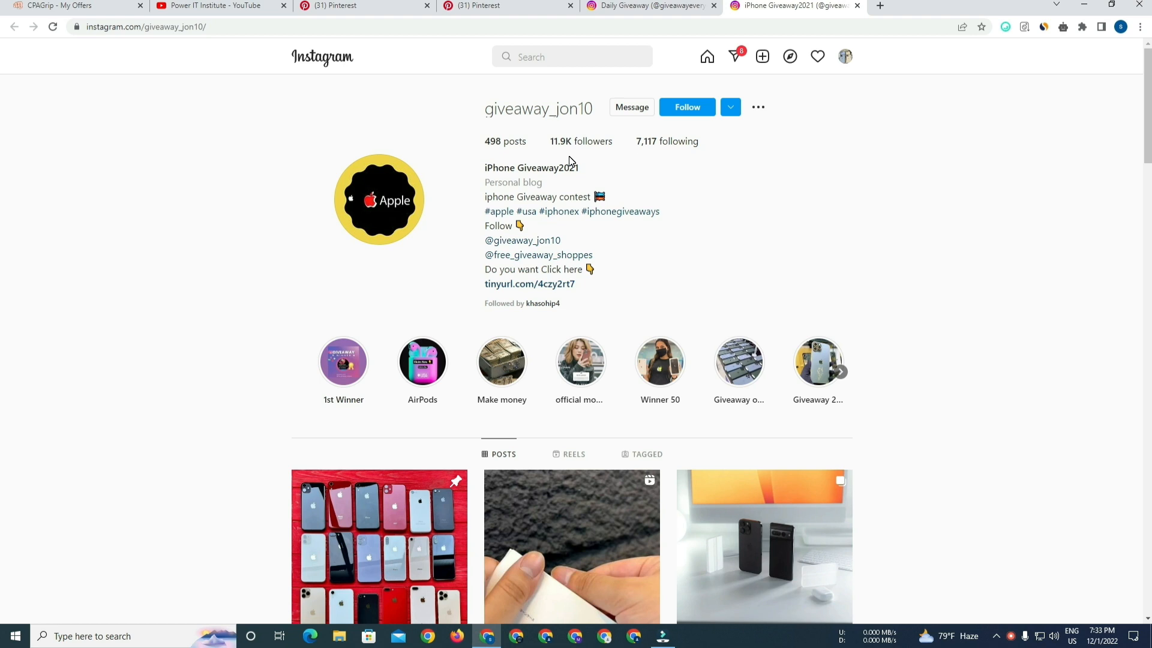
# Scroll through the Target Giveaway Pinterest pins, then revisit the Instagram giveaway profile tabs.
pyautogui.click(354, 6)
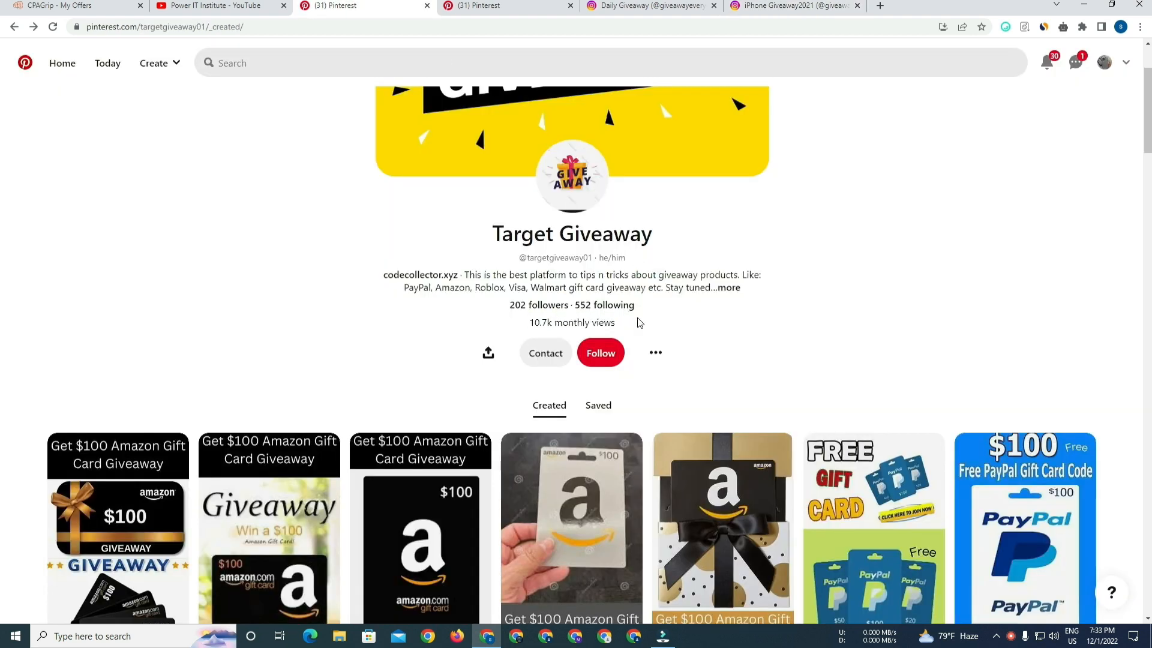
pyautogui.scroll(-15, 3, 144)
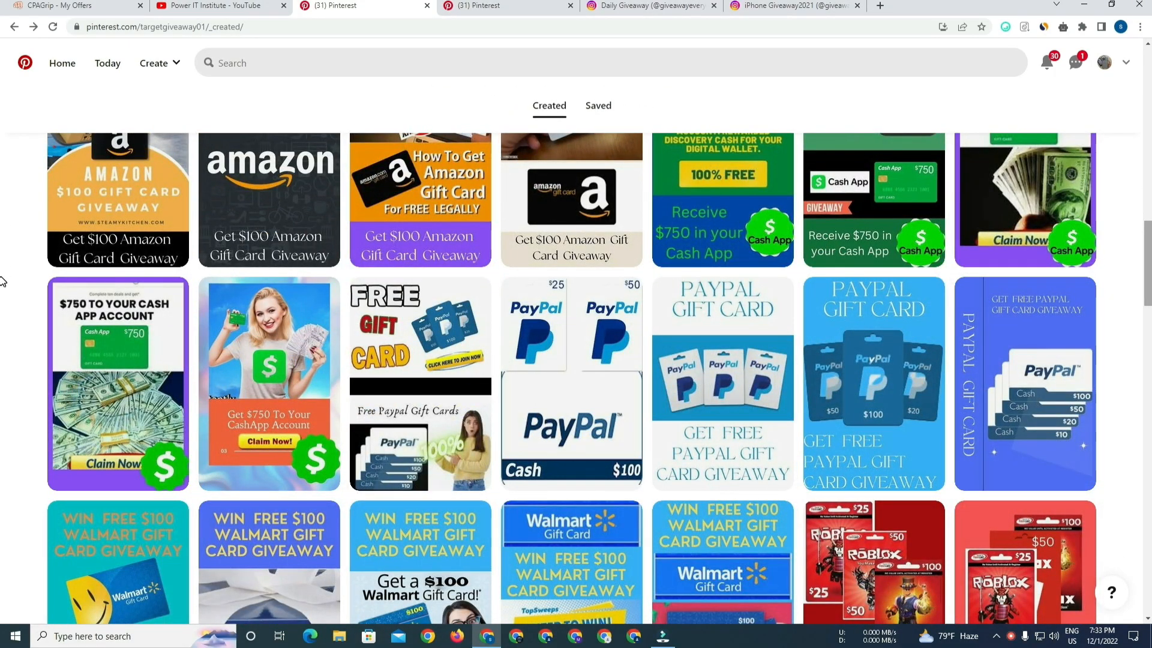
pyautogui.scroll(-6, 3, 332)
pyautogui.scroll(-10, 3, 331)
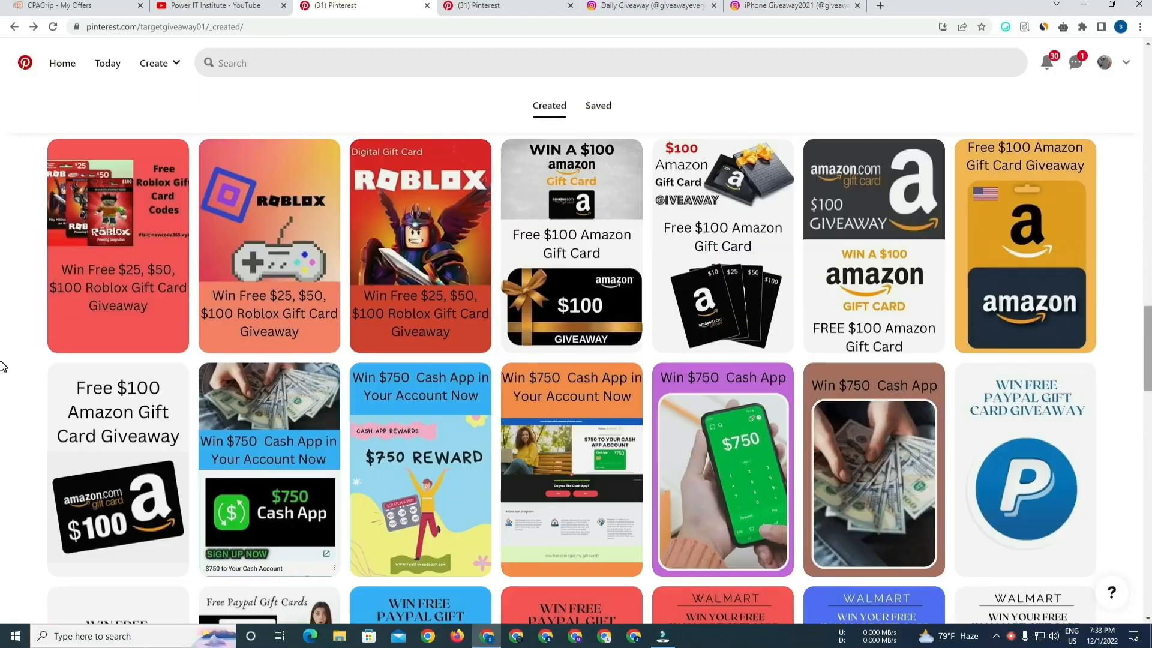
pyautogui.scroll(-10, 1, 418)
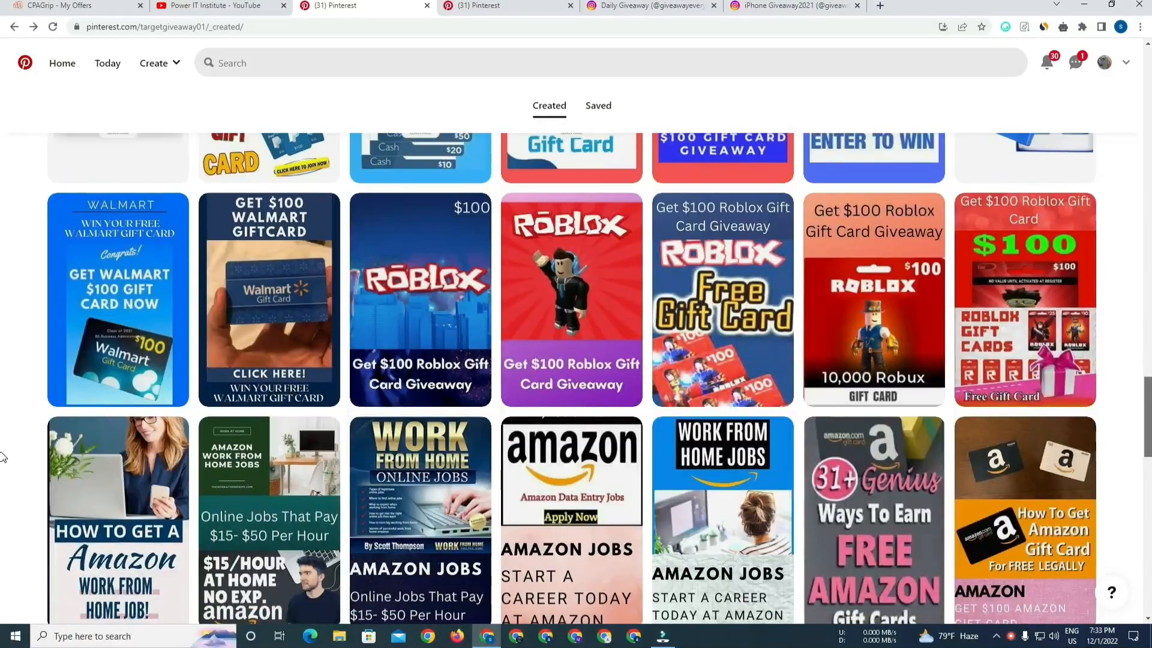
pyautogui.scroll(-10, 3, 500)
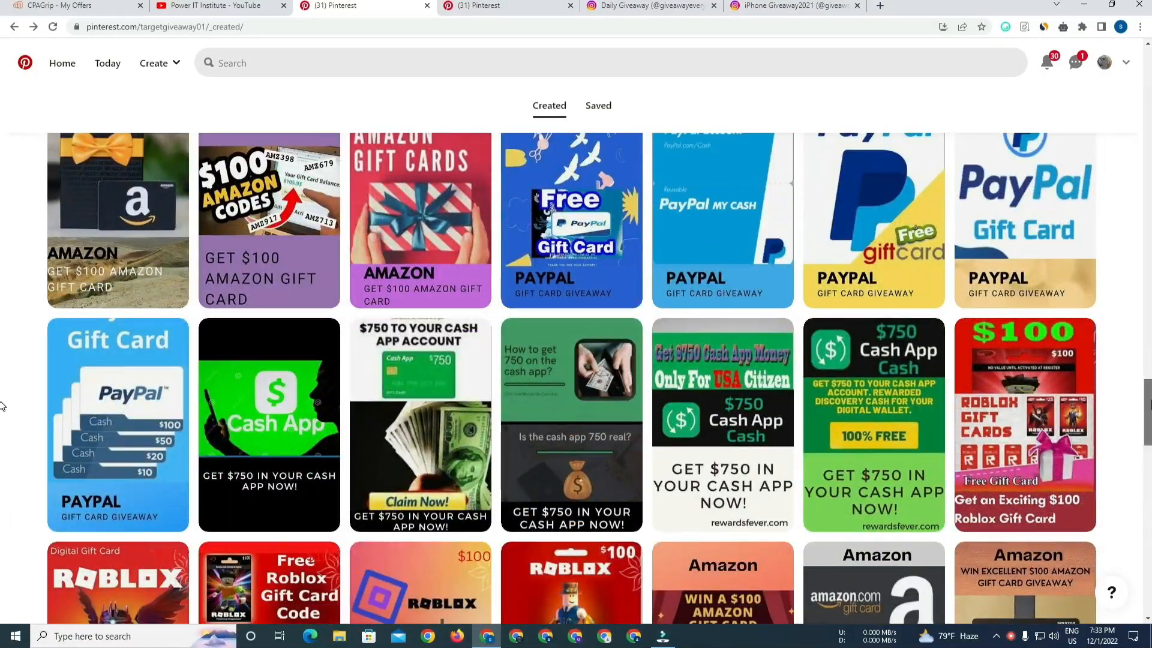
pyautogui.scroll(-10, 3, 453)
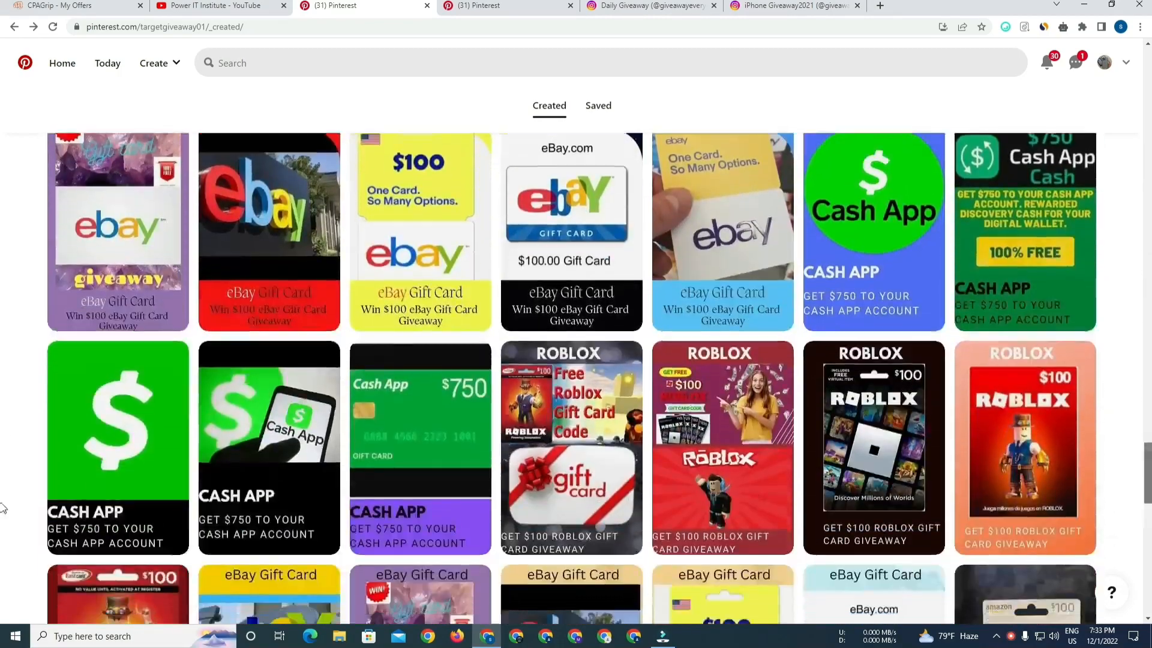
pyautogui.scroll(-3, 2, 441)
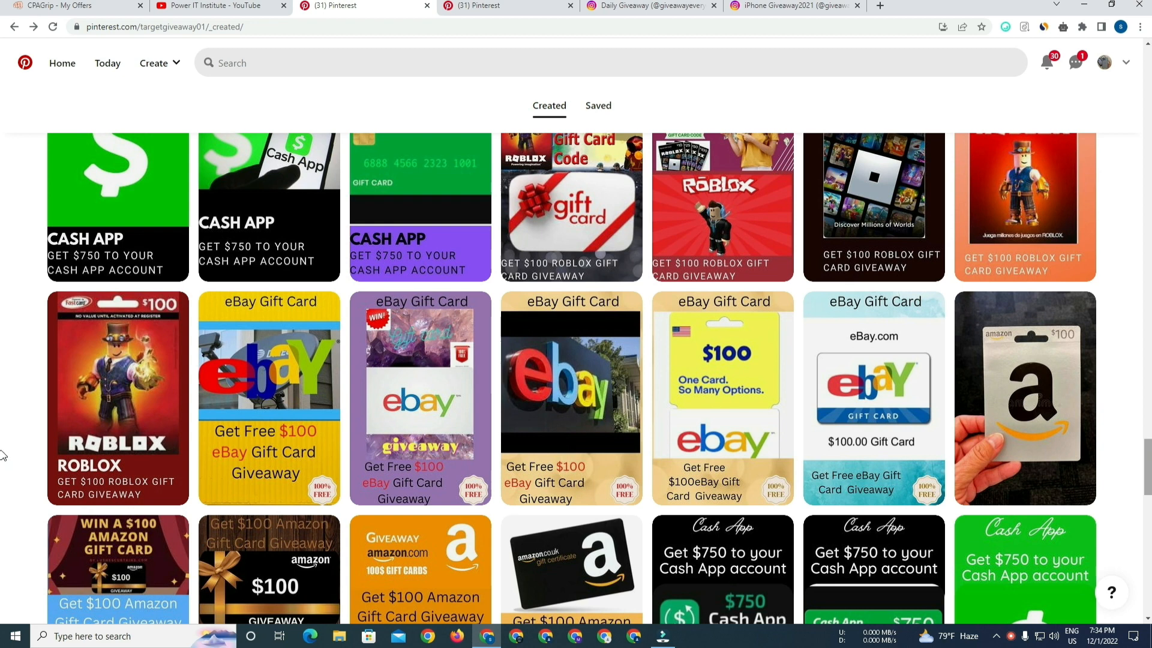
pyautogui.scroll(-10, 1148, 510)
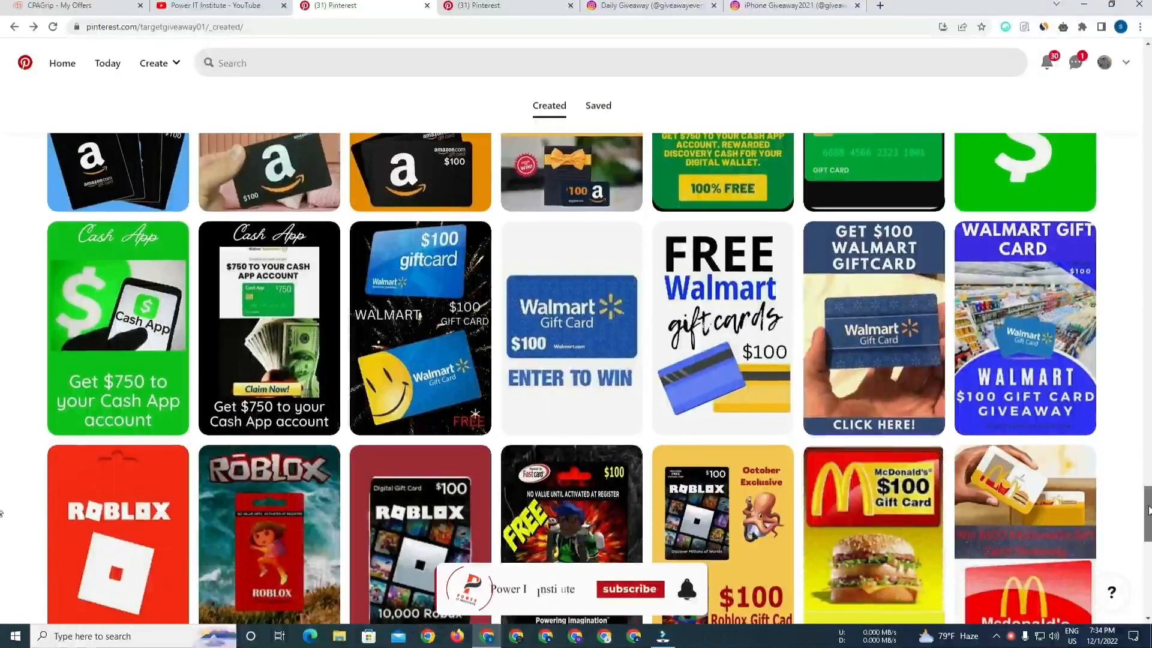
pyautogui.scroll(-6, 1147, 510)
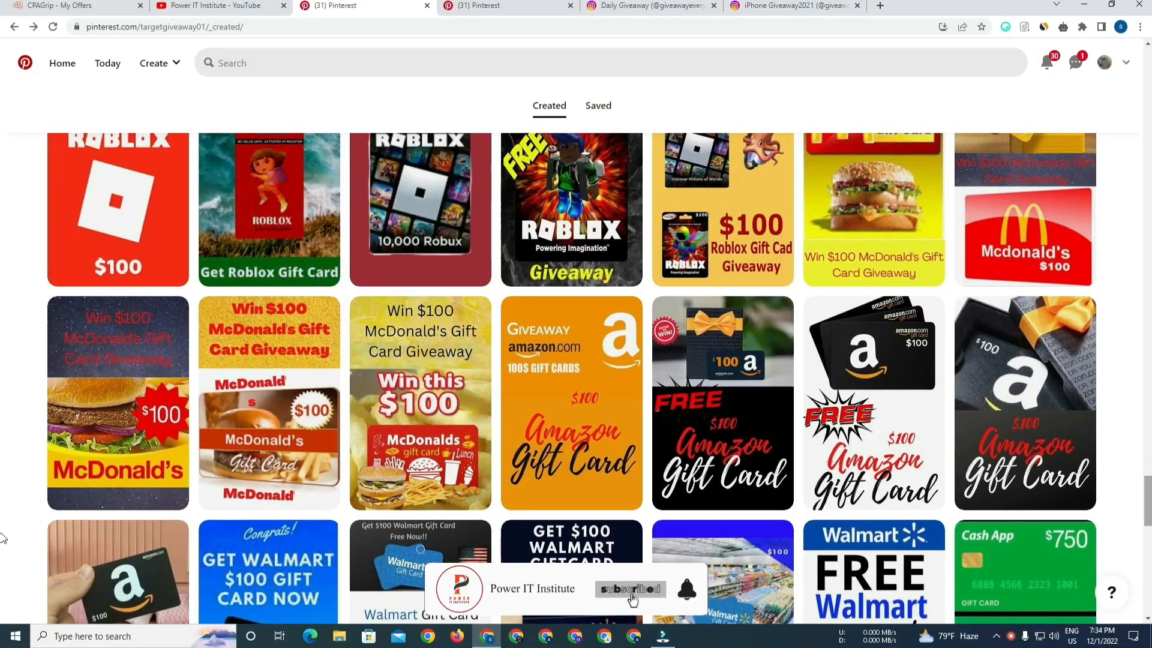
pyautogui.click(503, 5)
pyautogui.click(651, 11)
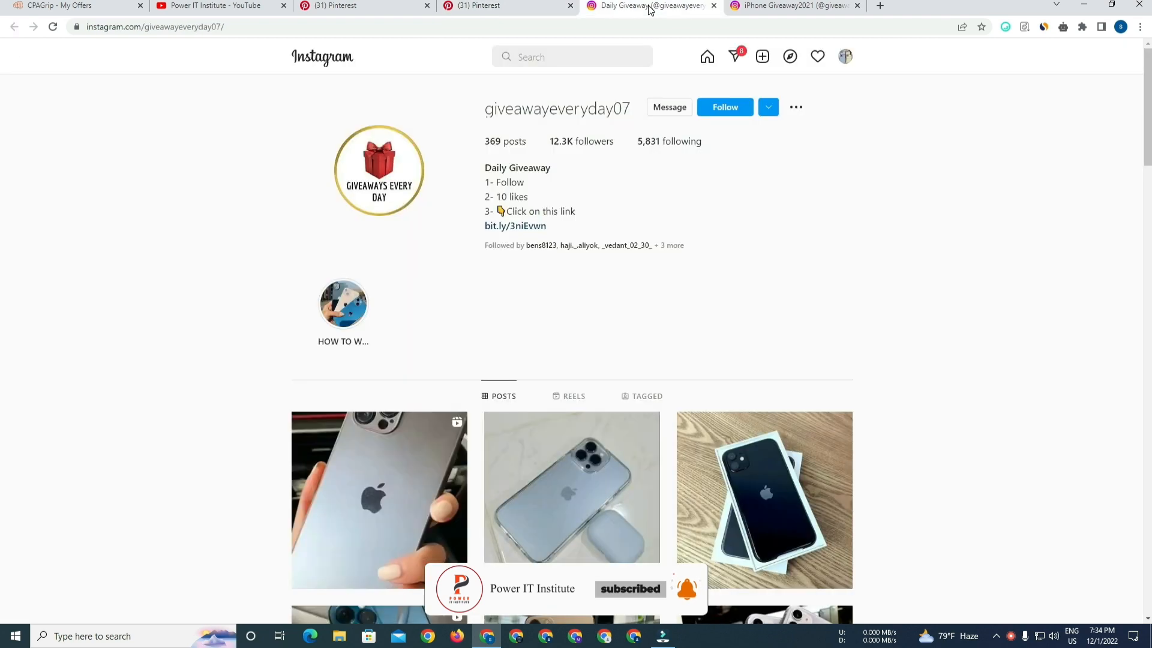
pyautogui.click(786, 7)
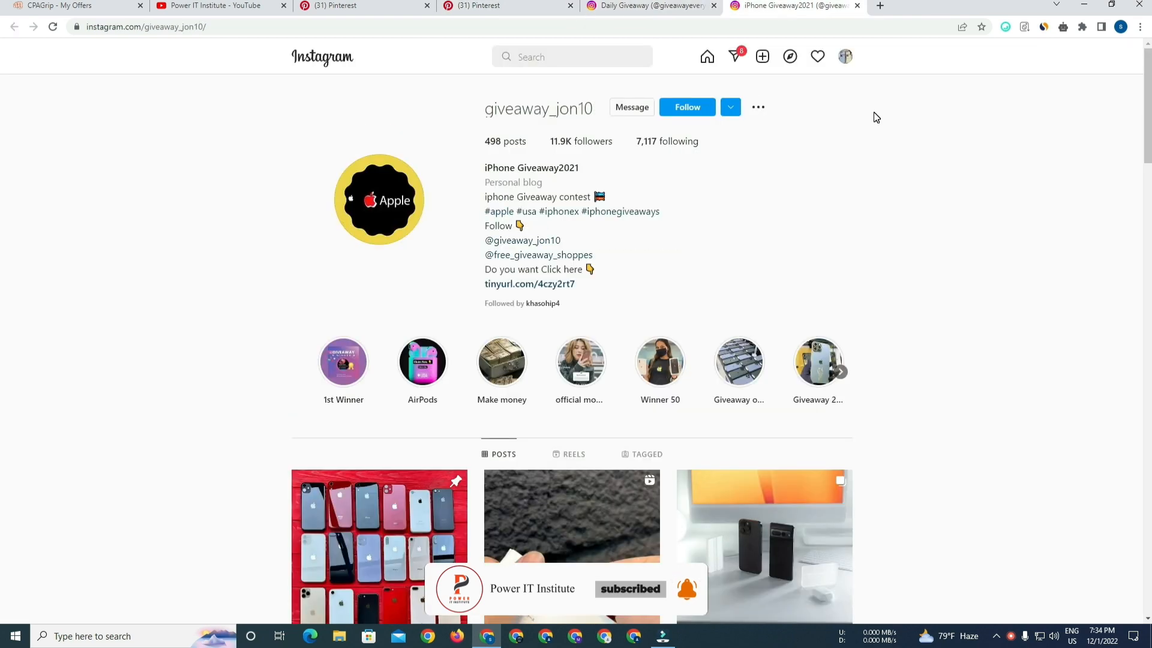